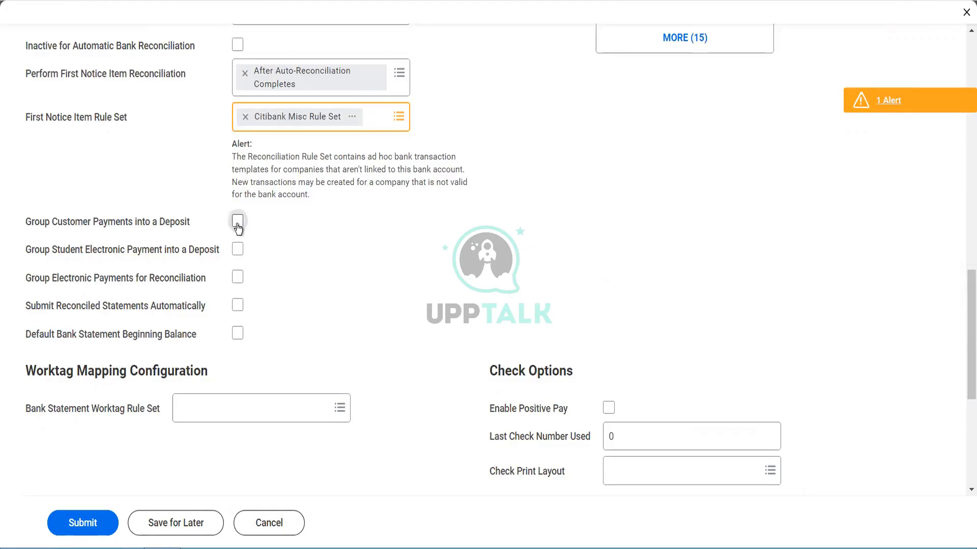
Step: Enable Group Customer Payments into a Deposit, Submit Reconciled Statements Automatically, and Default Bank Statement Beginning Balance
left_click(237, 221)
left_click(238, 306)
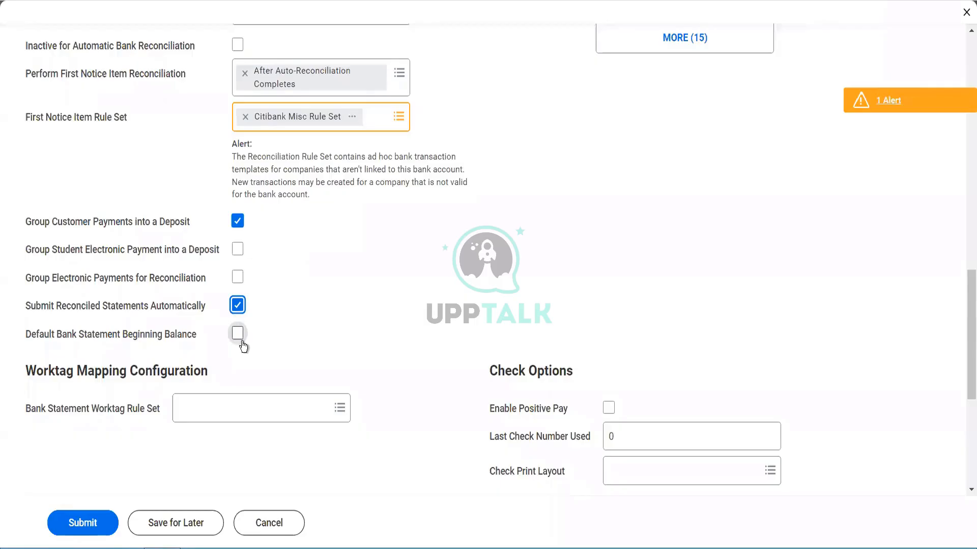
left_click(237, 334)
Step: In Check Options, enable Positive Pay and set the Last Check Number Used to 1
scroll(334, 360, "down", 3)
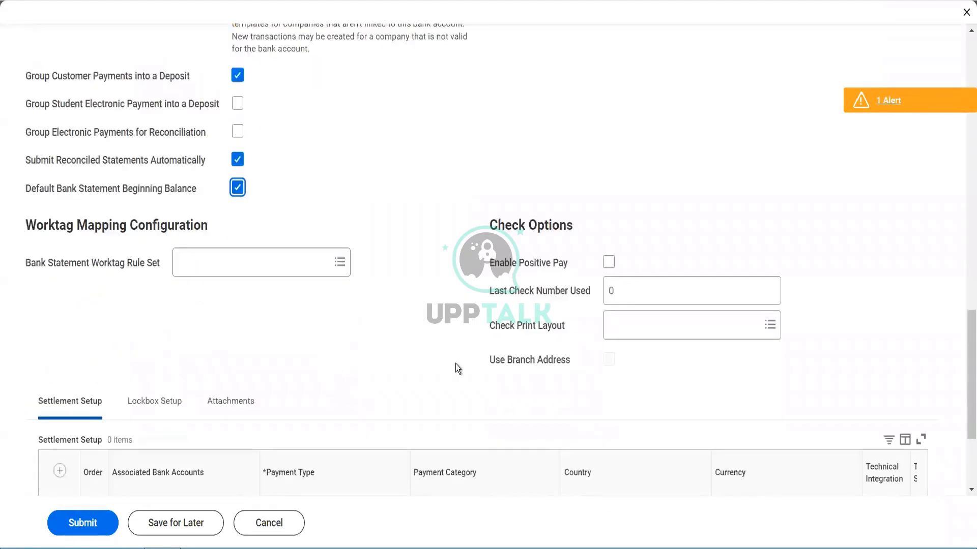
left_click(608, 263)
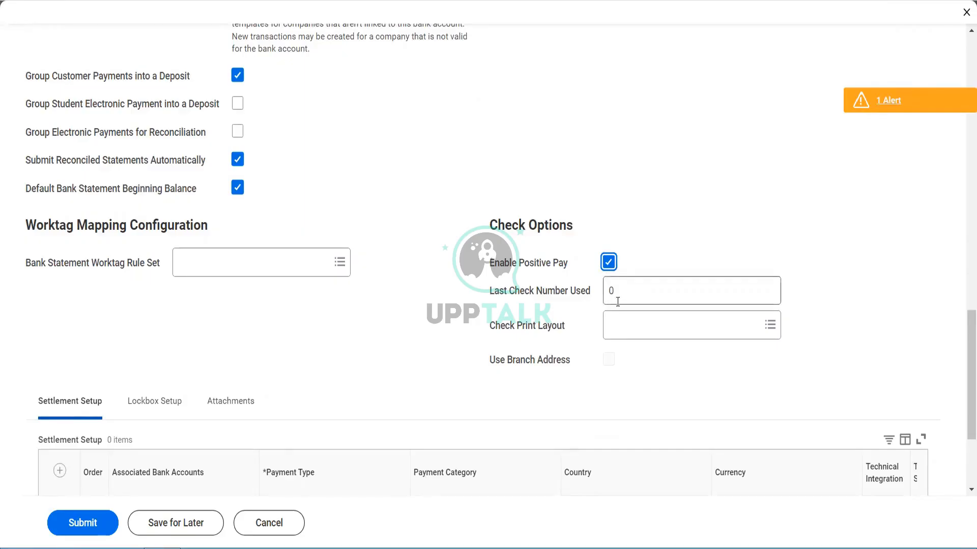
key("Tab")
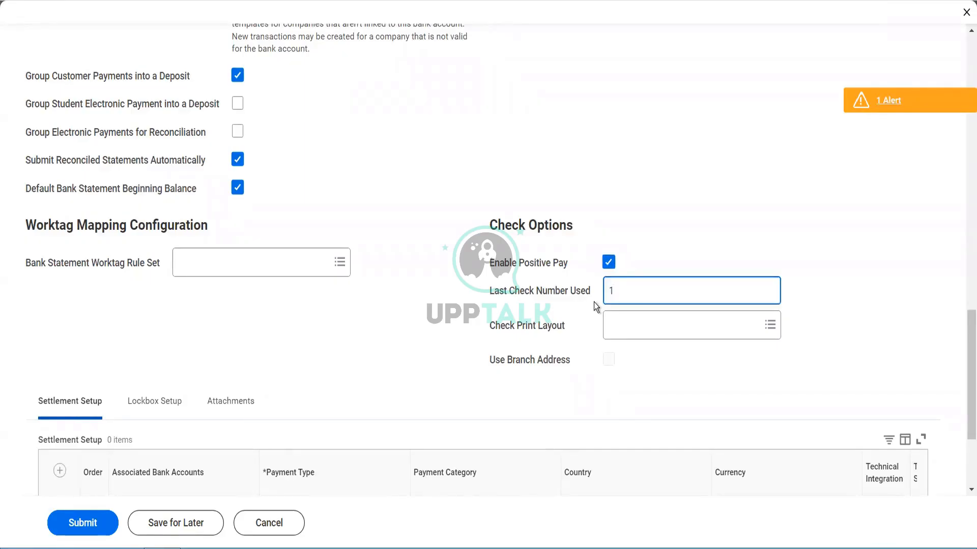
Step: Set the Check Print Layout to the second layout listed under Check Print Layouts using Report Designs
key("Tab")
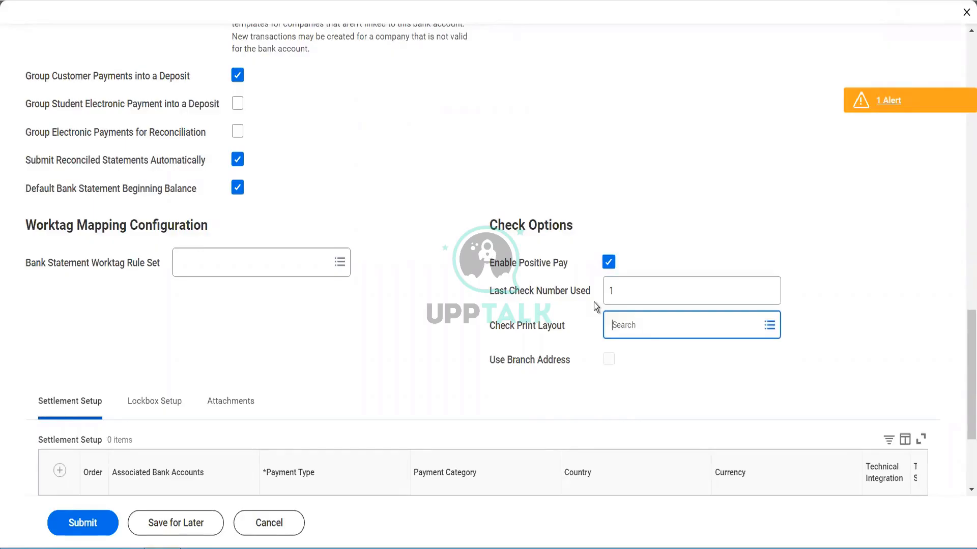
left_click(626, 326)
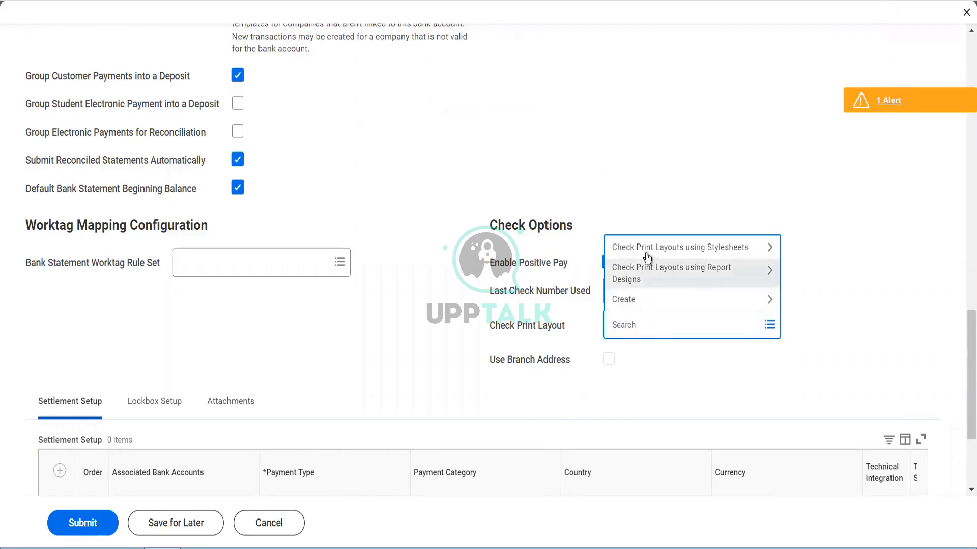
left_click(644, 269)
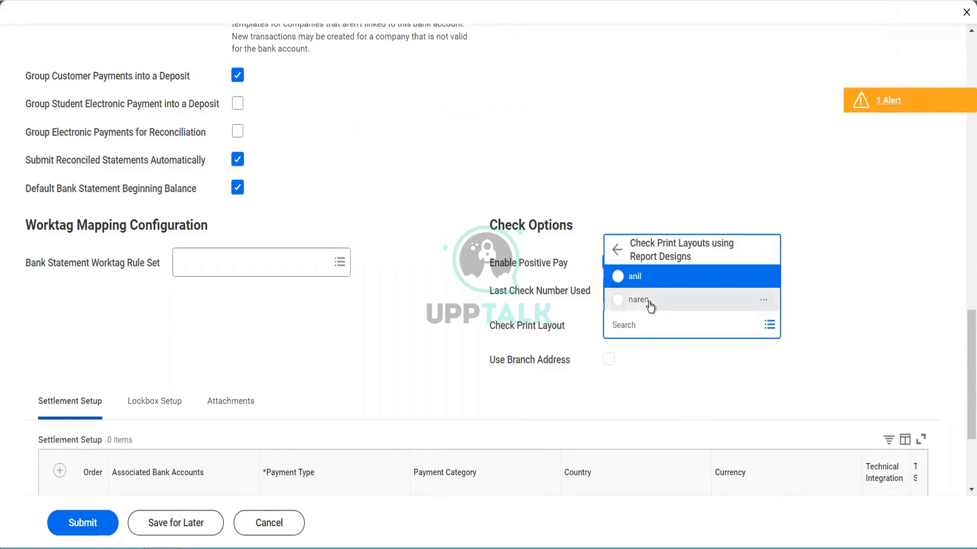
left_click(649, 300)
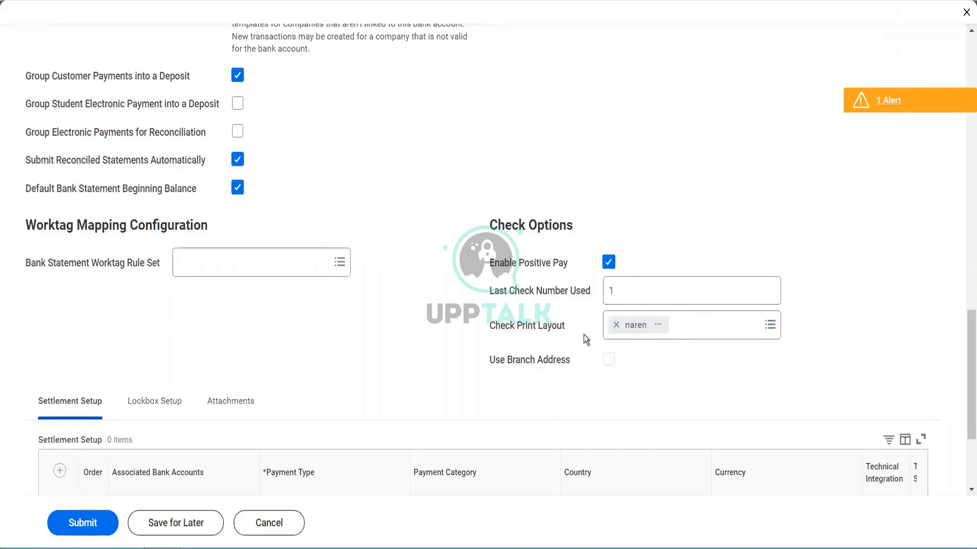
Step: Add a blank lockbox, examine its address and usage fields, and remove it without filling it in
scroll(584, 334, "down", 3)
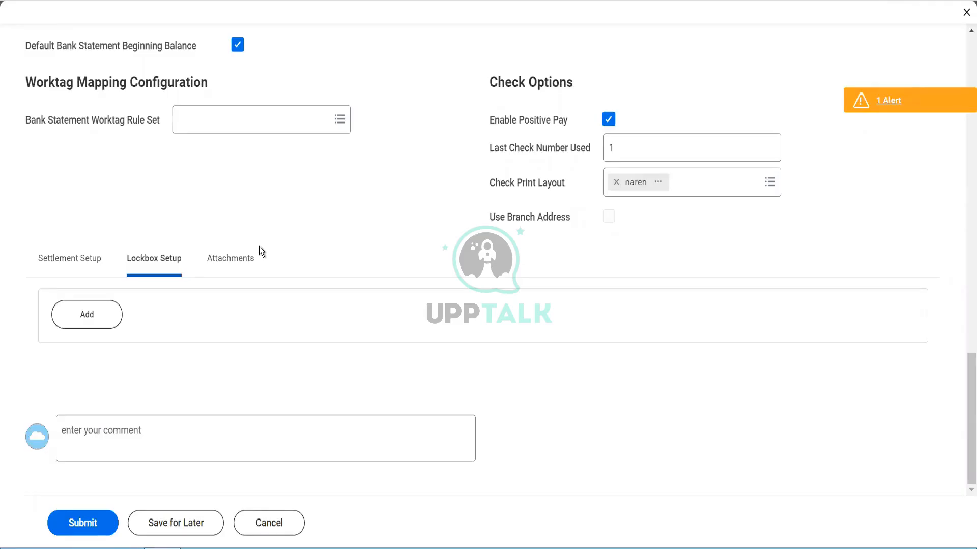
left_click(112, 316)
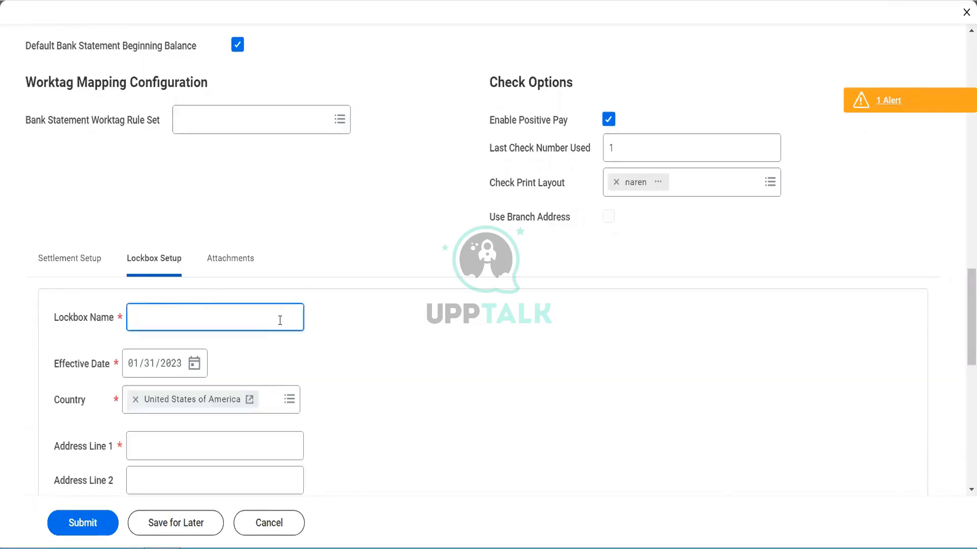
scroll(139, 310, "down", 5)
scroll(224, 336, "down", 3)
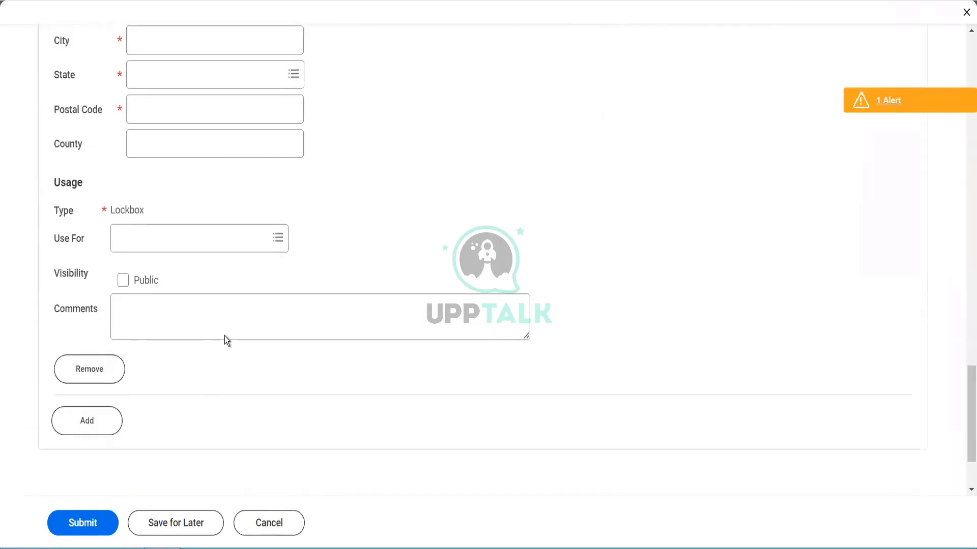
scroll(233, 336, "up", 15)
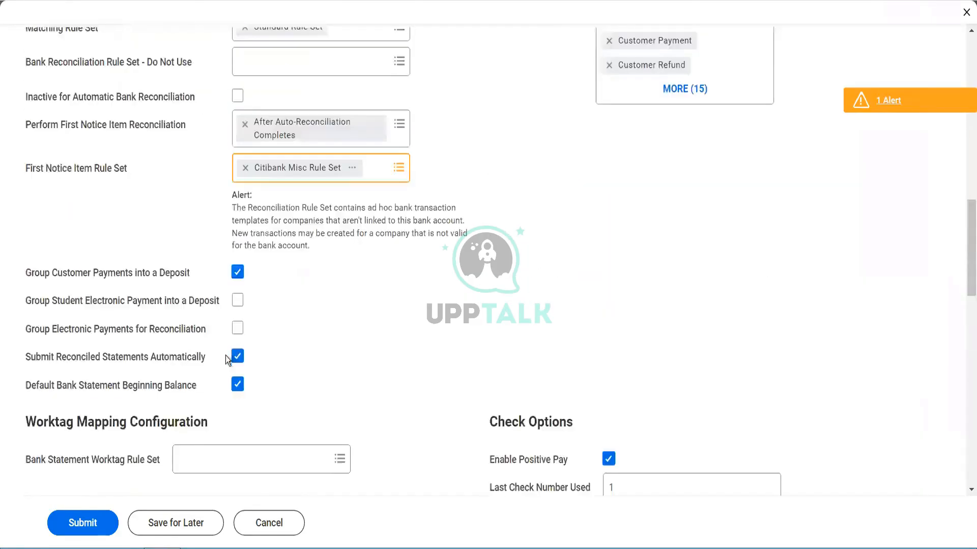
scroll(224, 341, "up", 3)
scroll(224, 340, "down", 7)
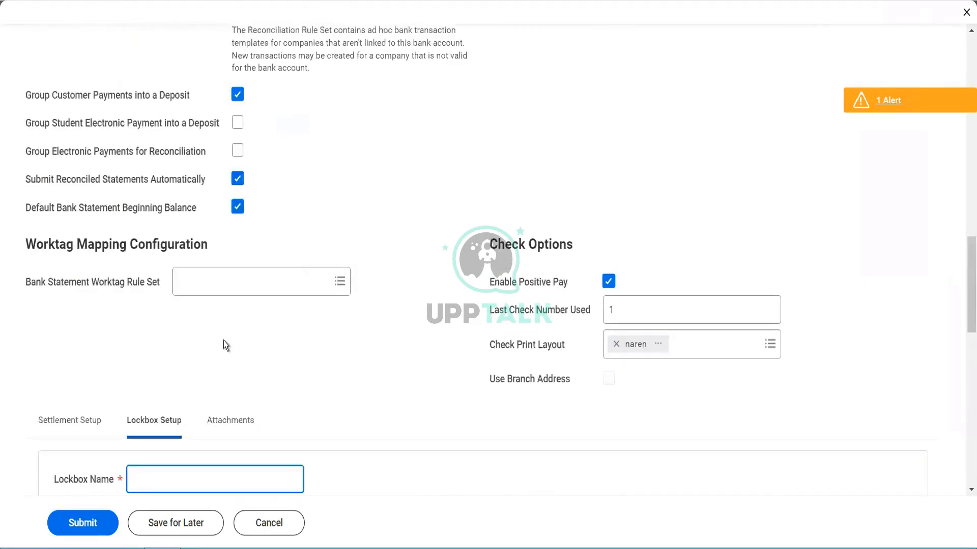
scroll(224, 340, "down", 6)
scroll(224, 340, "down", 7)
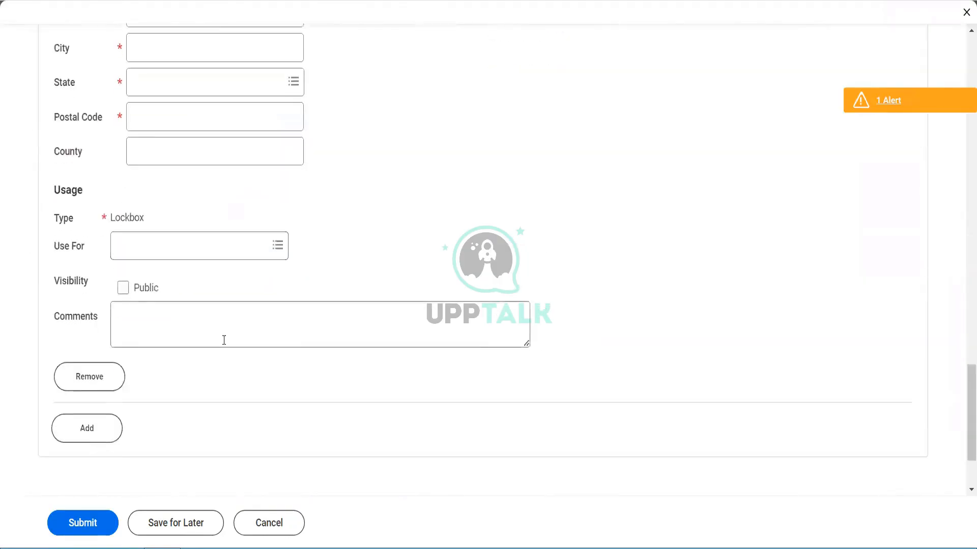
left_click(110, 382)
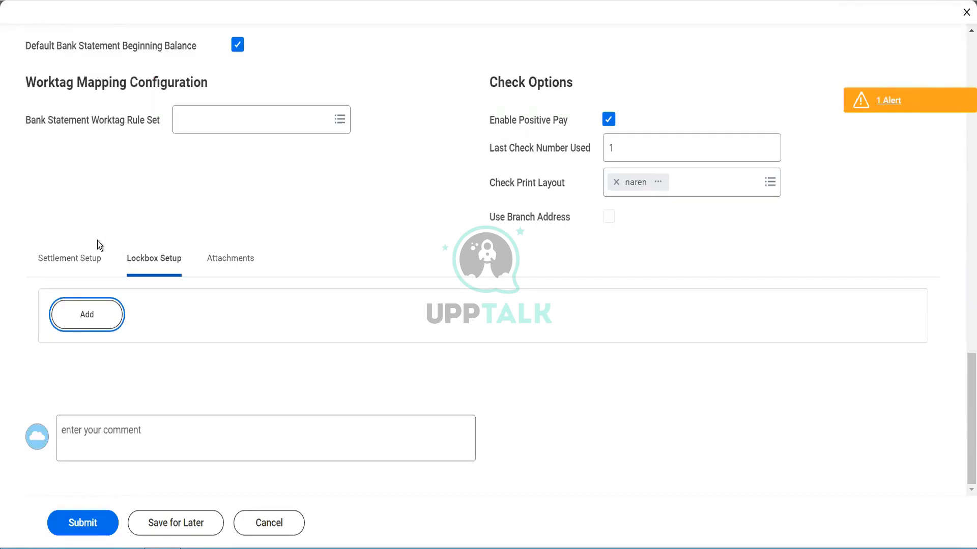
Step: Add a Settlement Setup row with Blinkit Current Account as its associated bank account
left_click(87, 252)
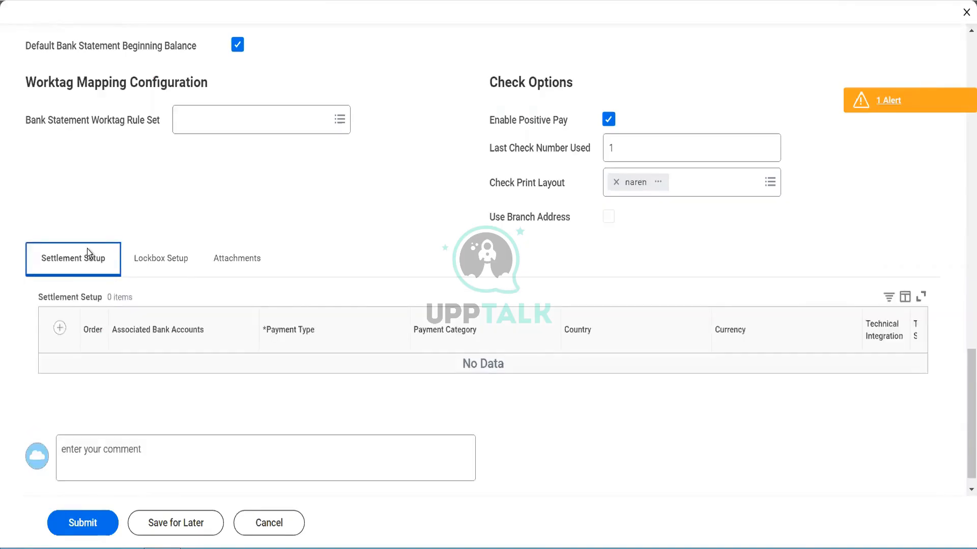
left_click(60, 327)
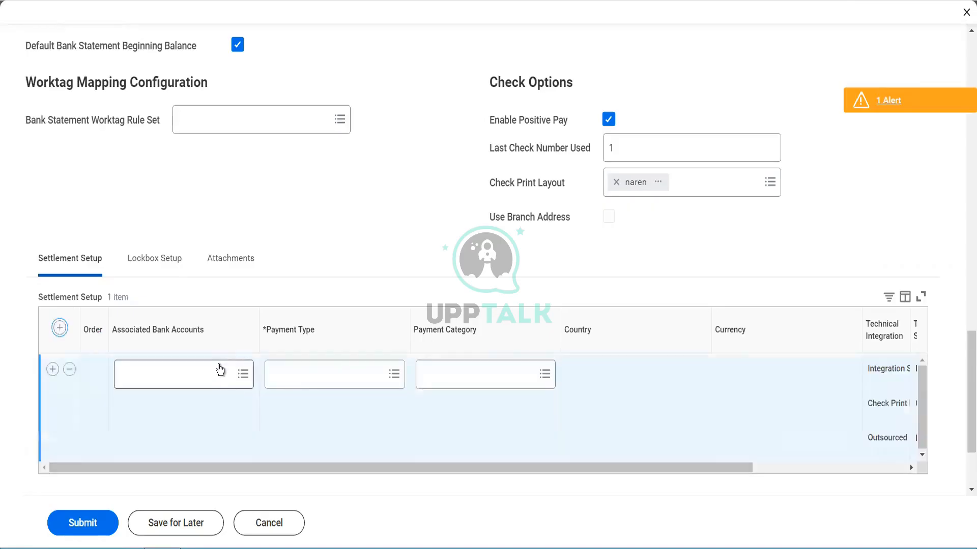
left_click(210, 383)
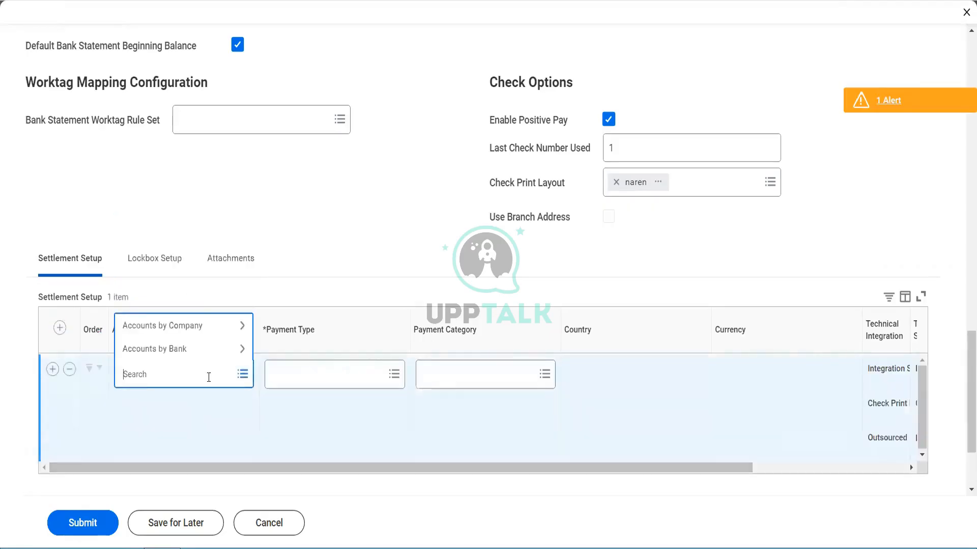
left_click(186, 329)
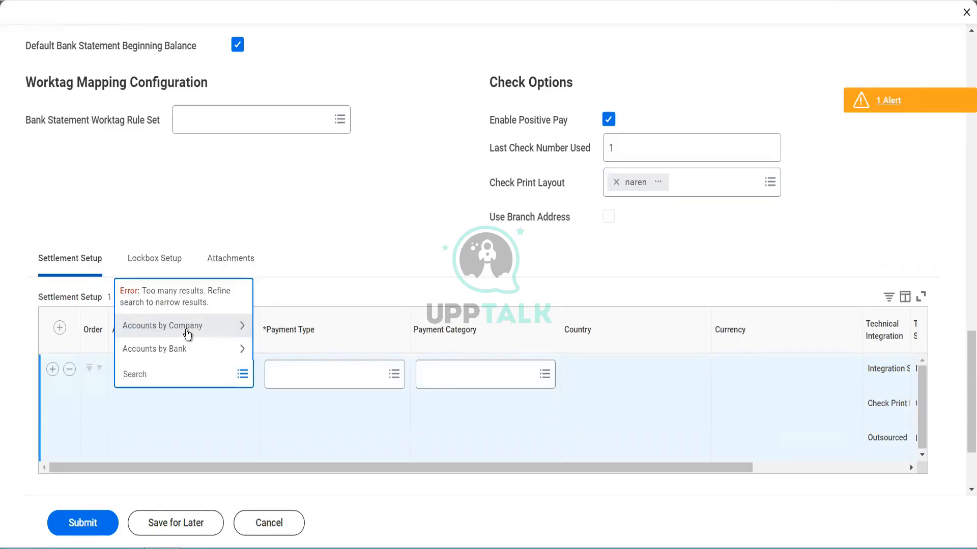
left_click(187, 333)
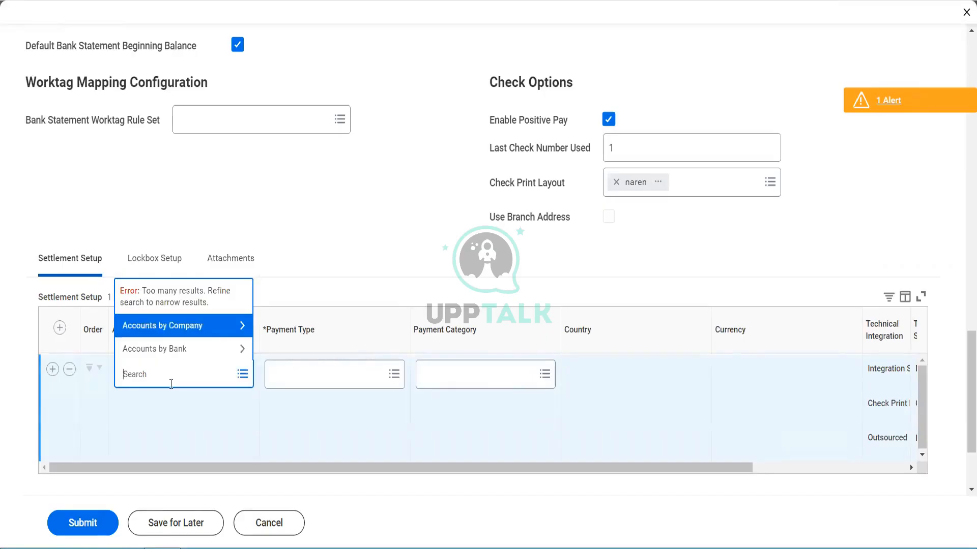
type("blinkit")
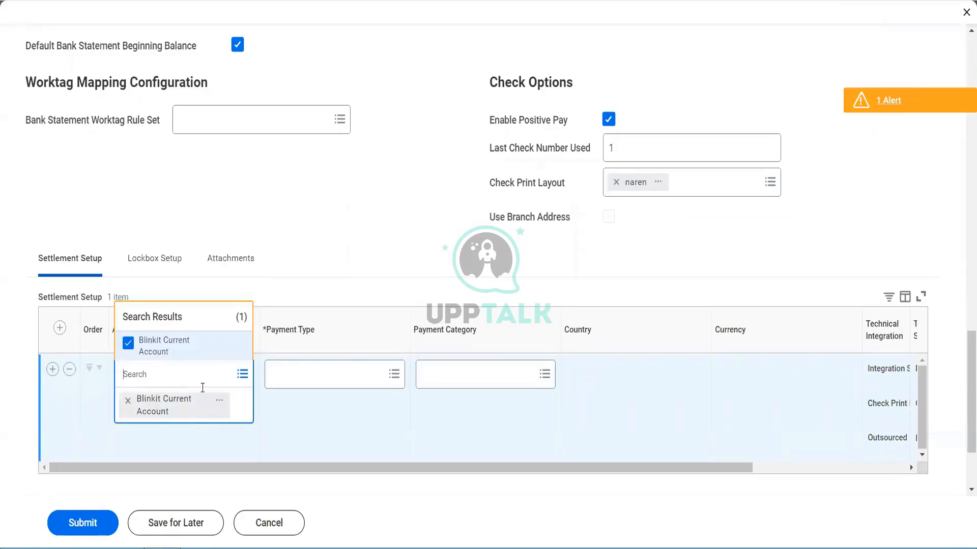
left_click(267, 402)
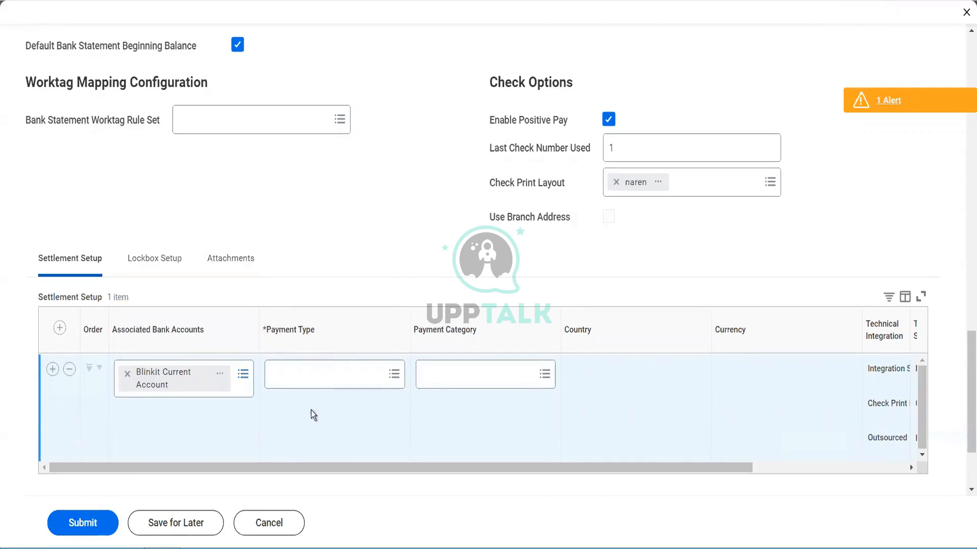
Step: Select all payment types and all payment categories for the Blinkit Current Account settlement row
left_click(317, 378)
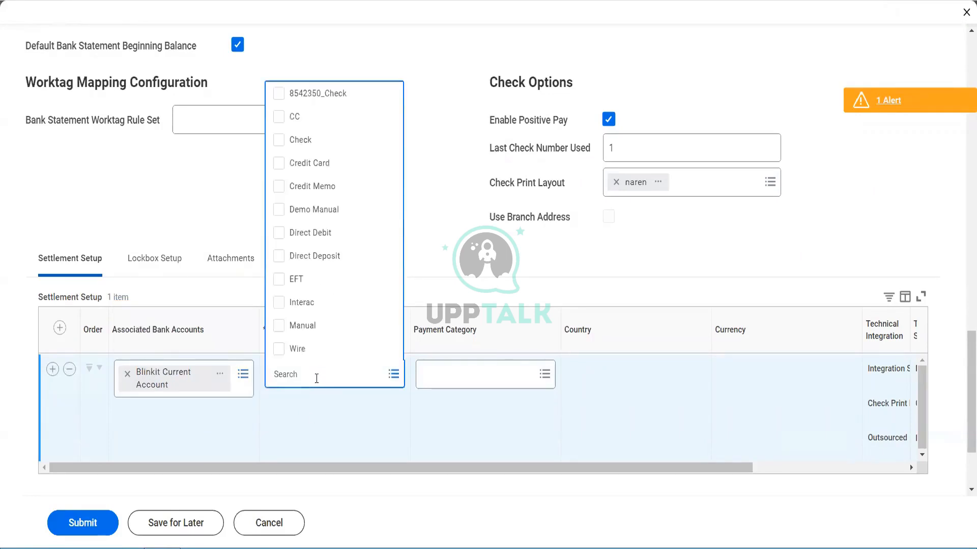
key("ctrl+a")
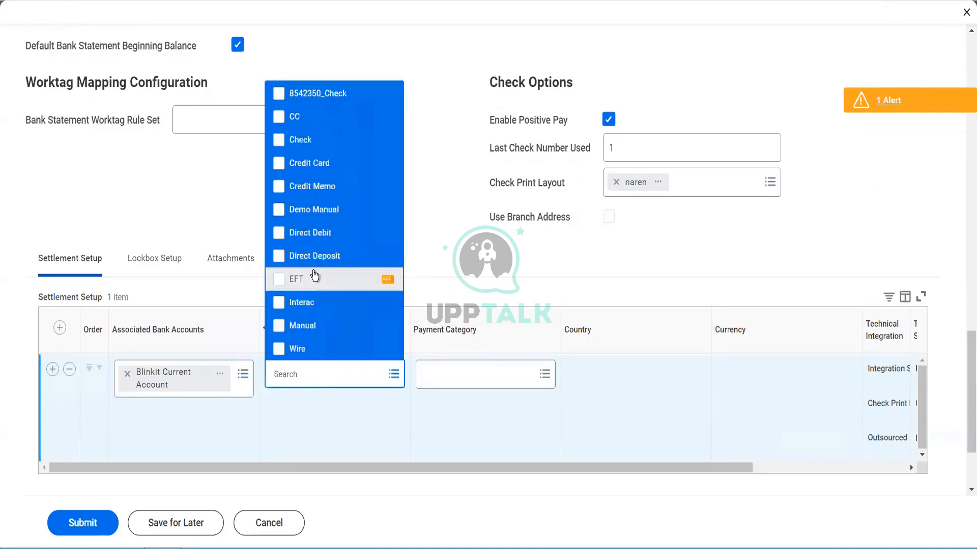
left_click(468, 379)
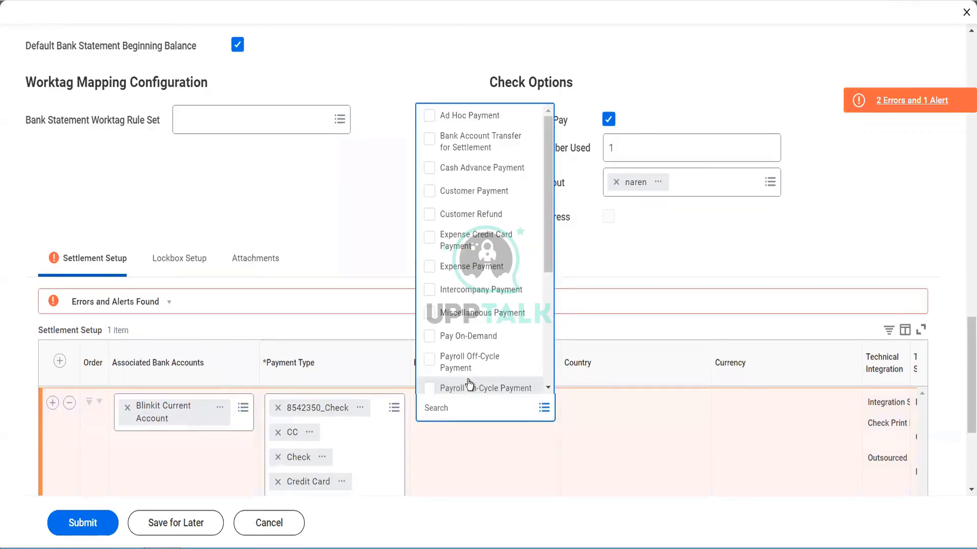
key("ctrl+a")
key("Return")
left_click(692, 465)
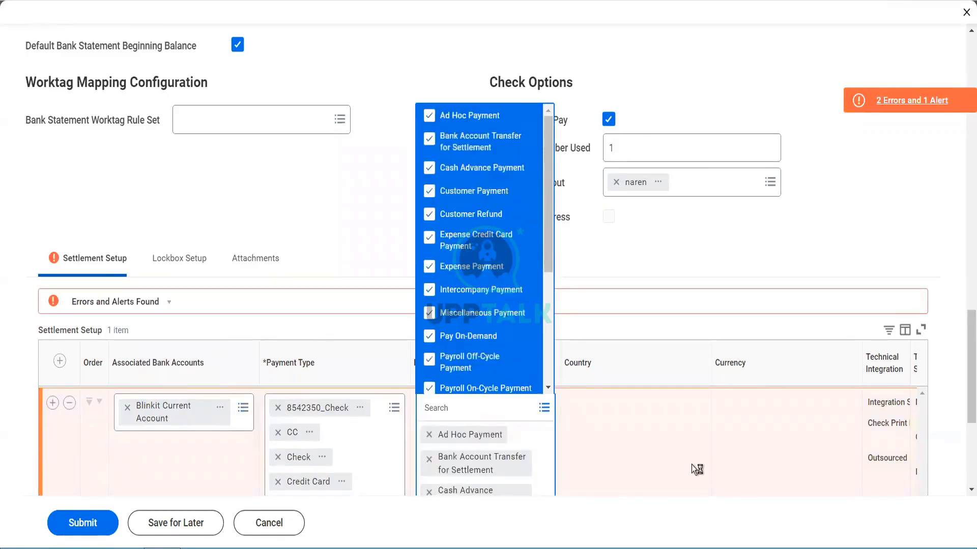
Step: Review the details of the form's errors and alert, and delete the Settlement Setup row
scroll(691, 465, "down", 3)
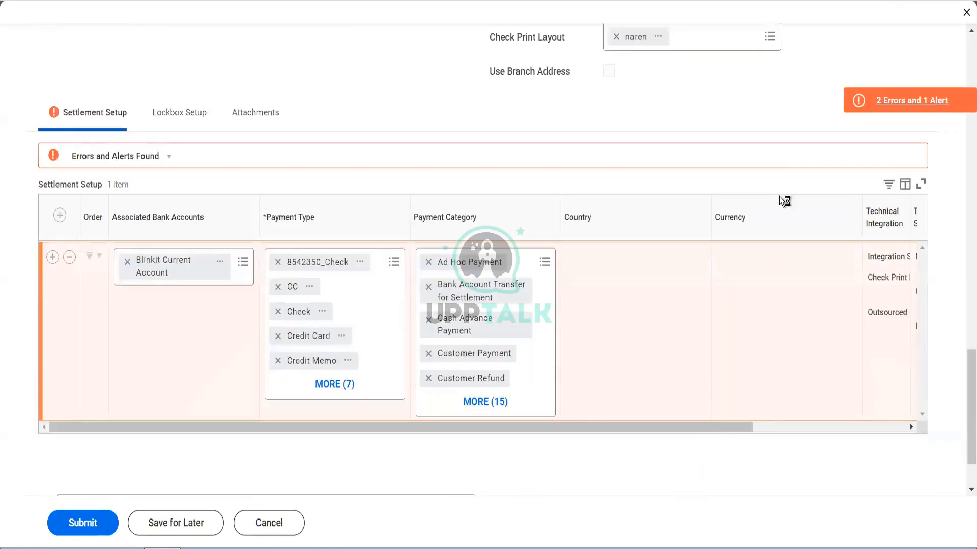
left_click(886, 105)
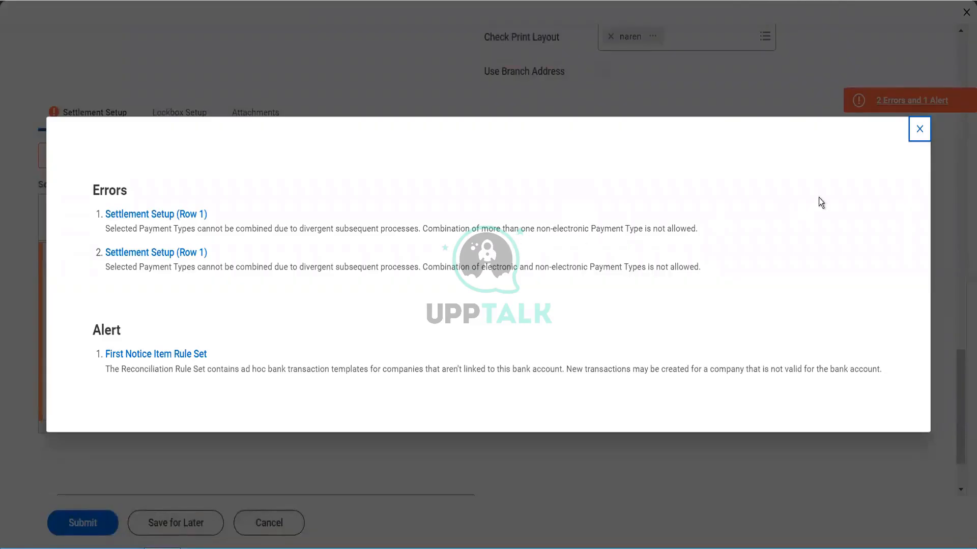
left_click(917, 135)
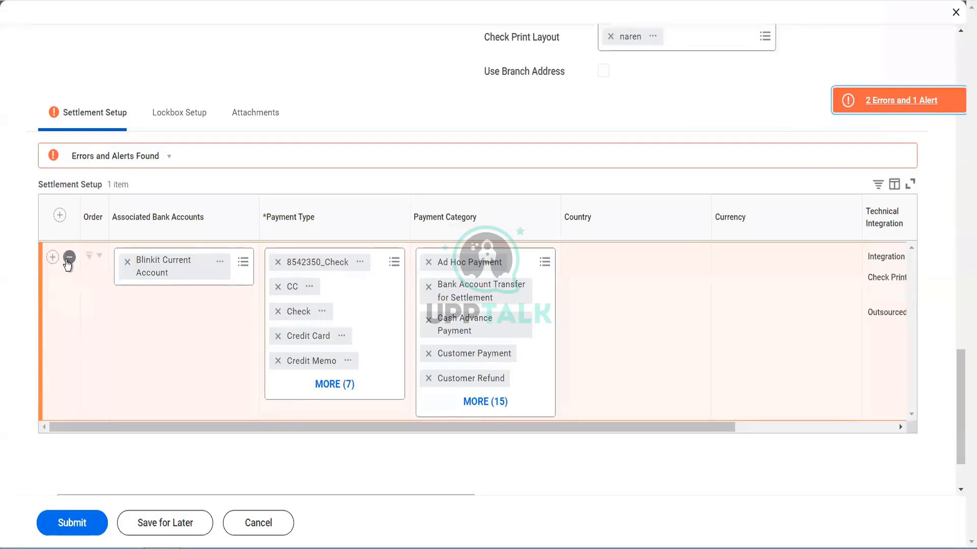
left_click(69, 257)
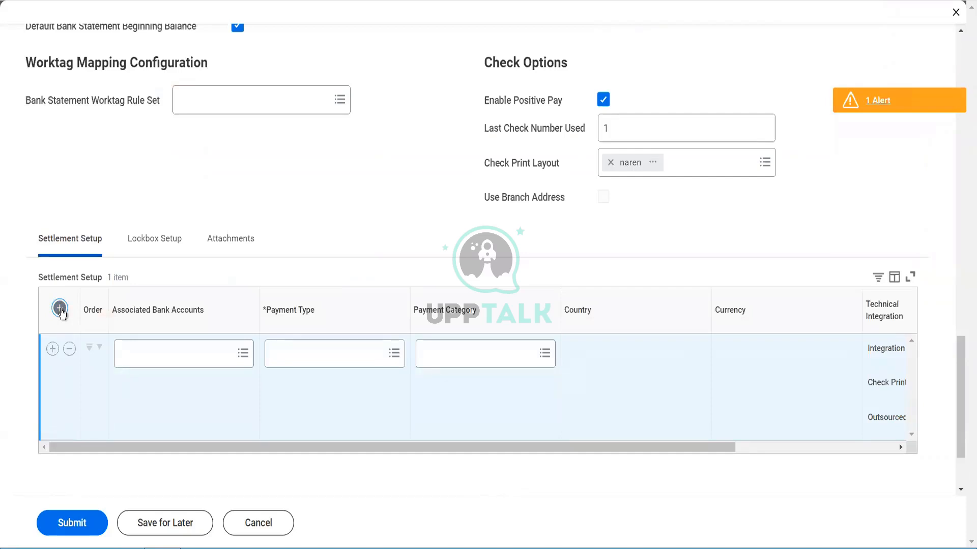
Step: Set the blank settlement row's associated bank account to Blinkit Current Account and its payment type to Check
left_click(127, 354)
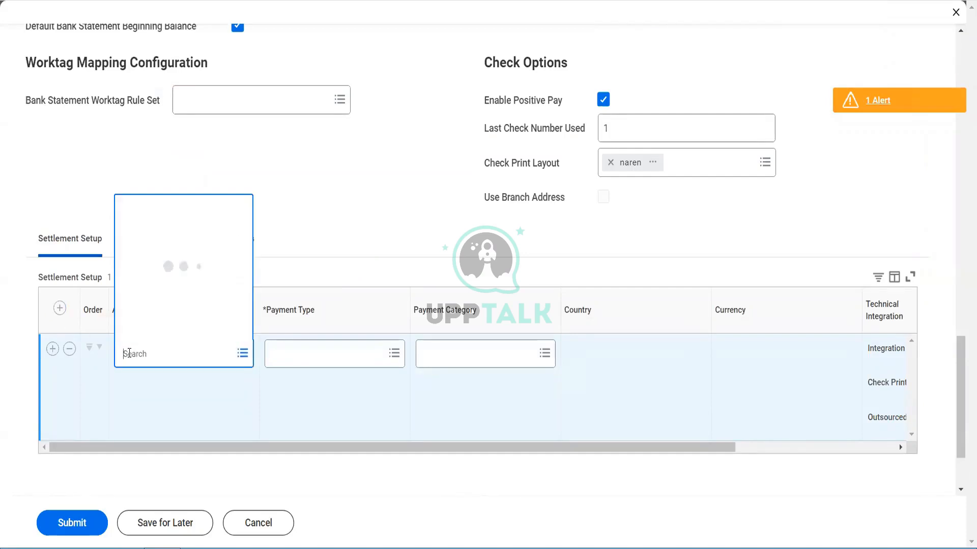
type("bankit")
key("Return")
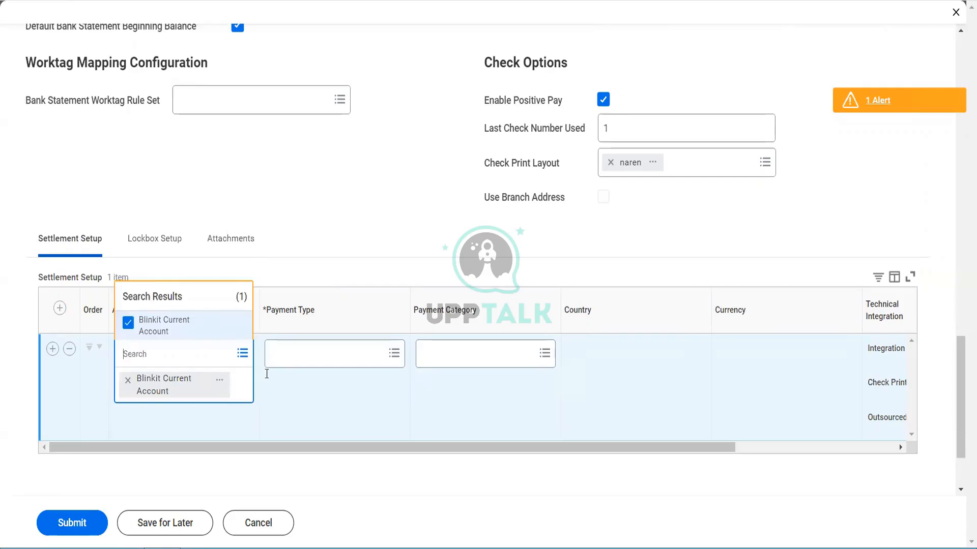
left_click(306, 362)
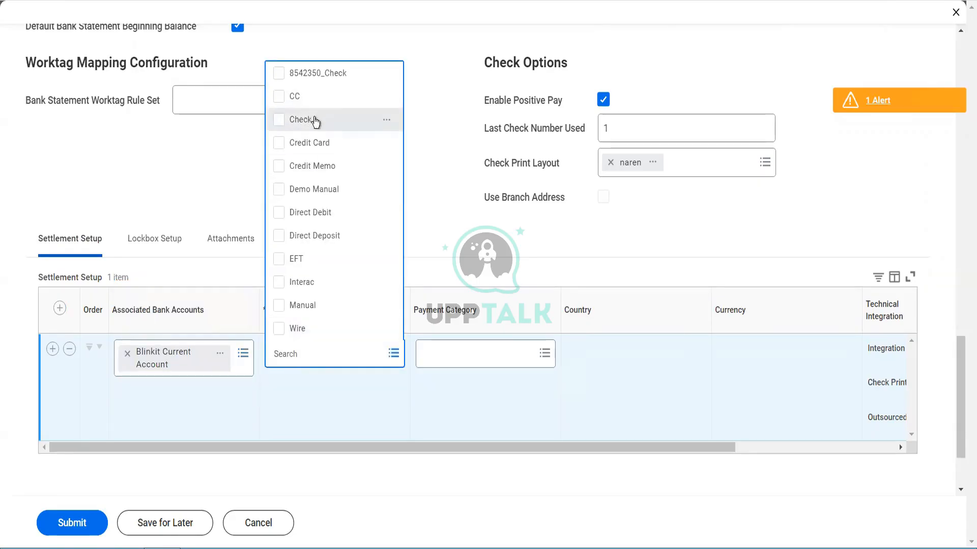
left_click(307, 119)
left_click(464, 389)
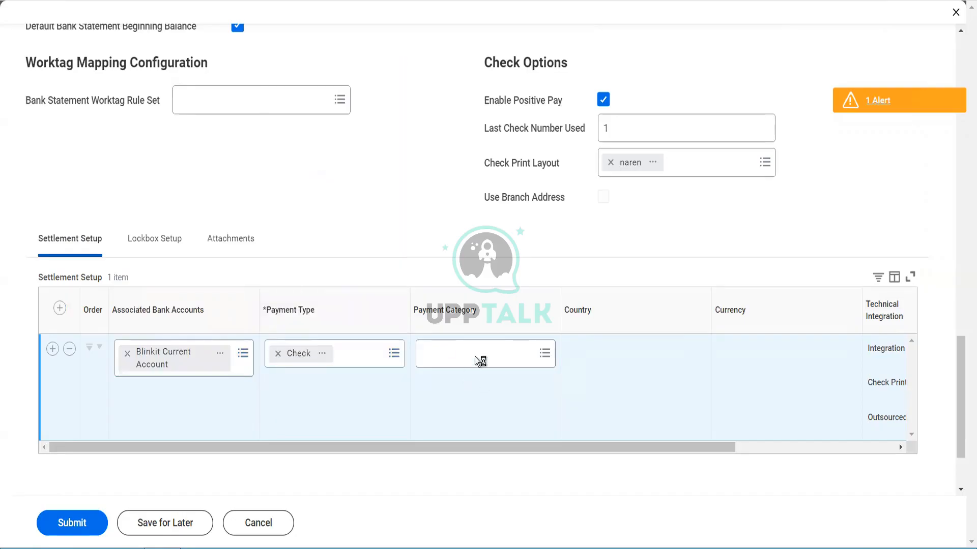
scroll(589, 407, "right", 4)
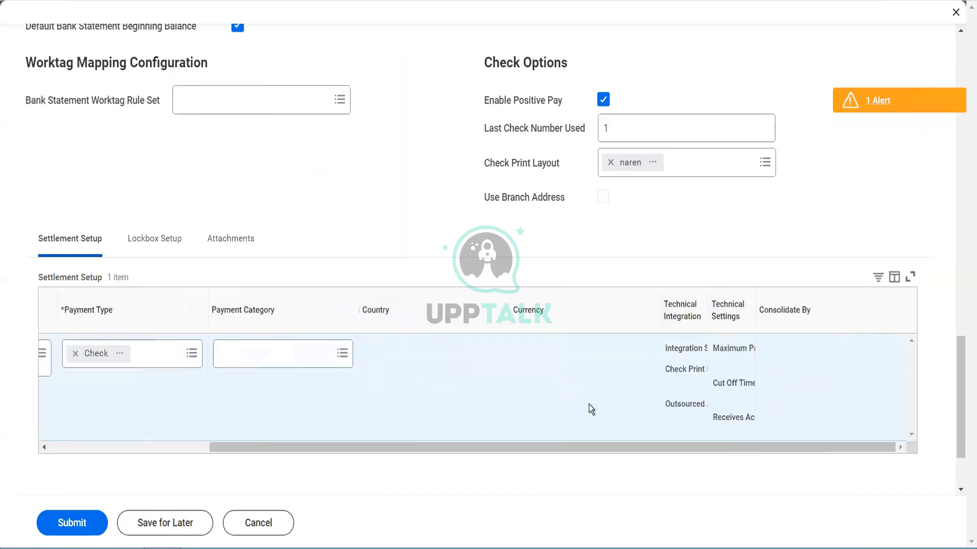
Step: Submit the Blinkit Current Account bank account and dismiss the blank Create Bank Account prompt
scroll(384, 229, "up", 6)
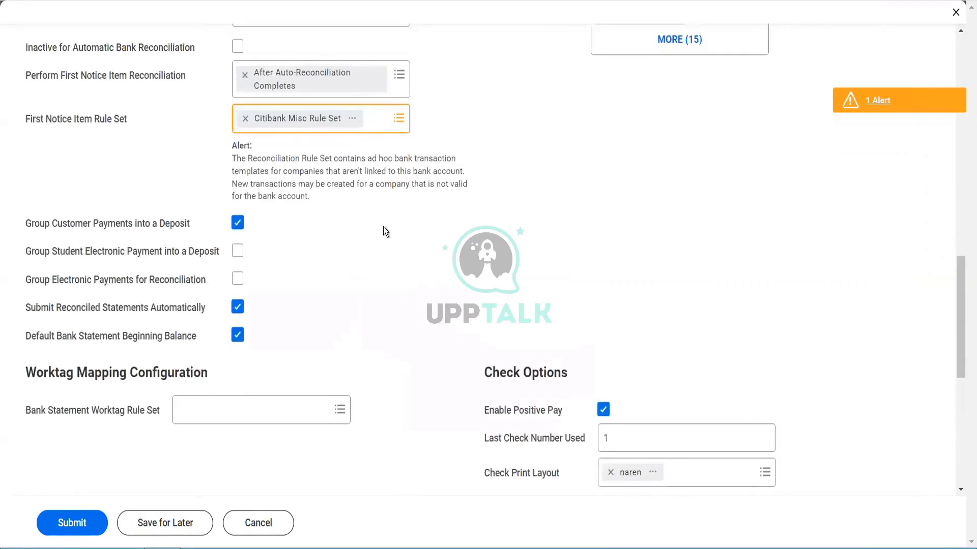
scroll(383, 227, "up", 10)
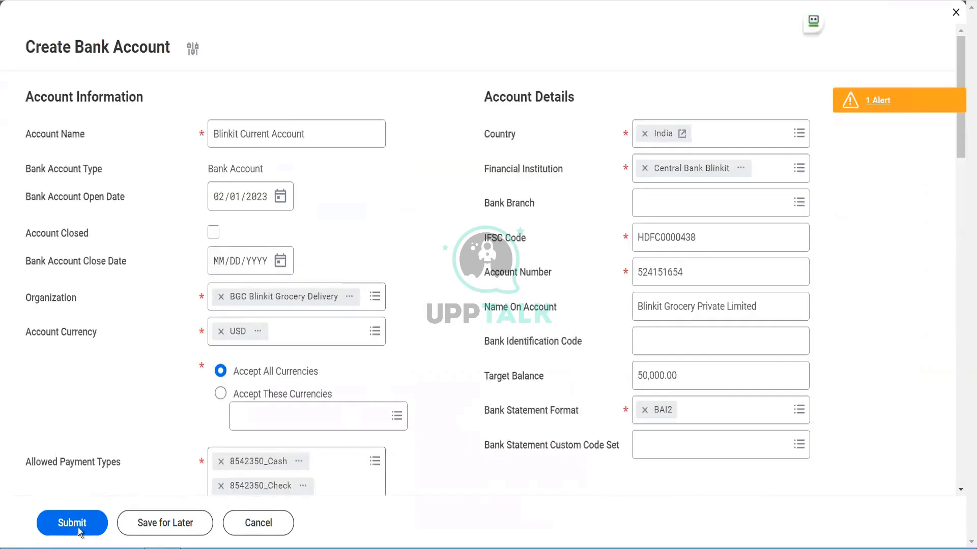
left_click(77, 524)
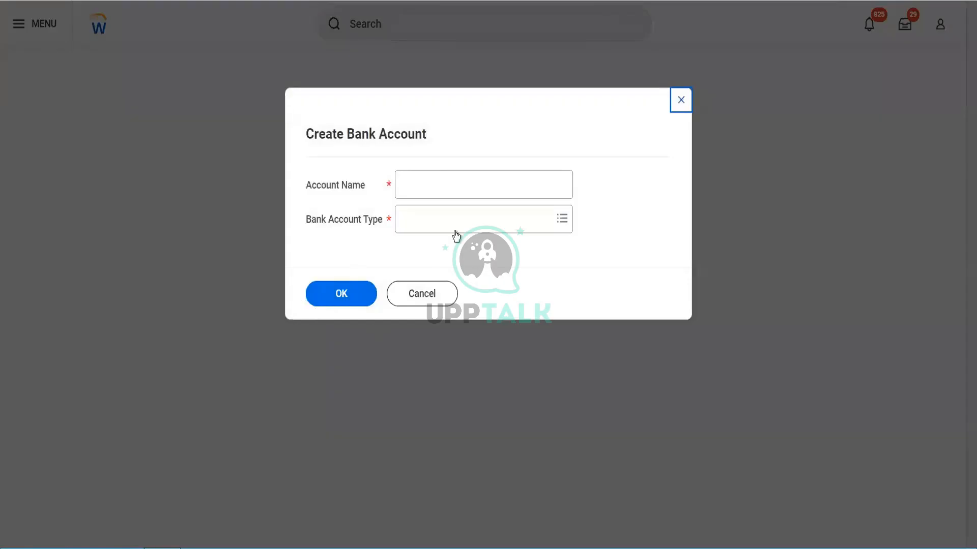
left_click(428, 289)
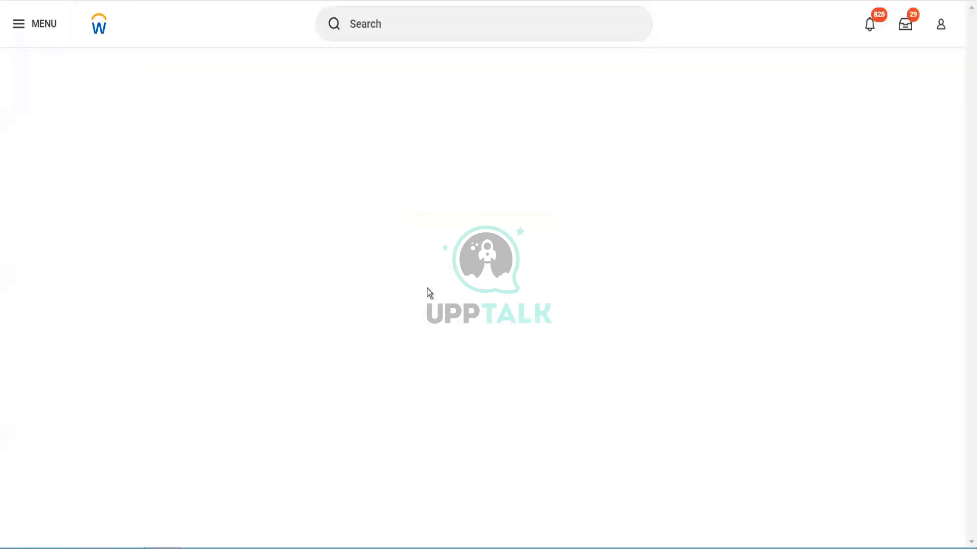
Step: Find and open the Create Bank Routing Rule task
left_click(414, 18)
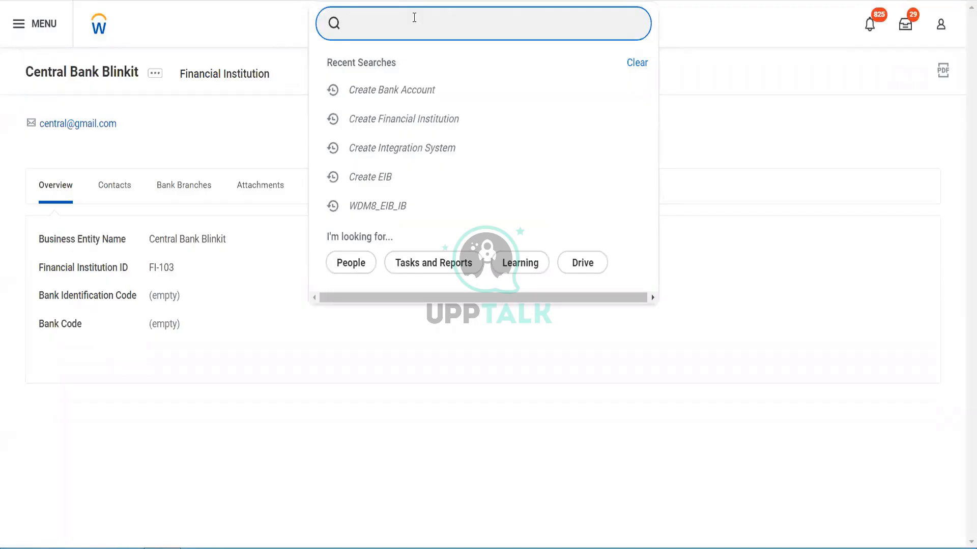
type("cr bank rotut")
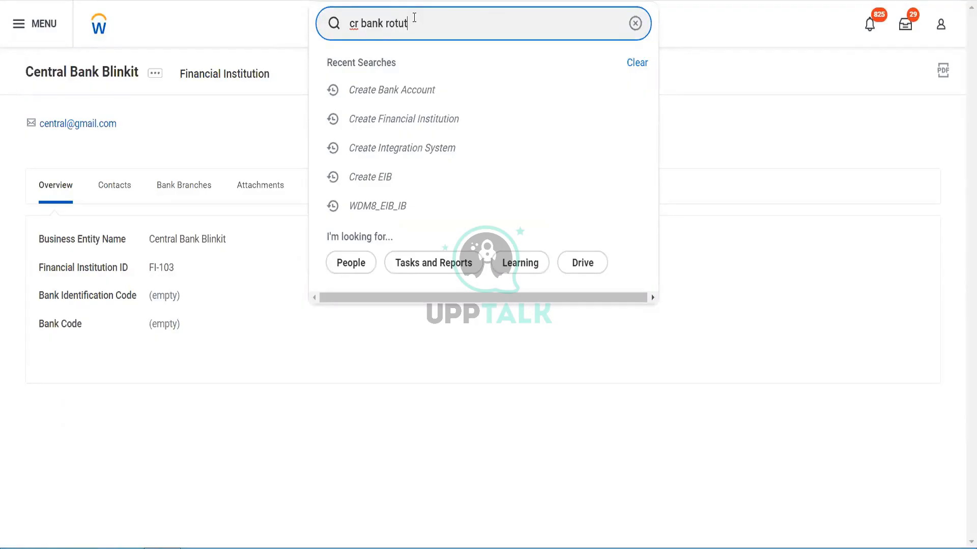
key("BackSpace")
key("BackSpace")
key("BackSpace")
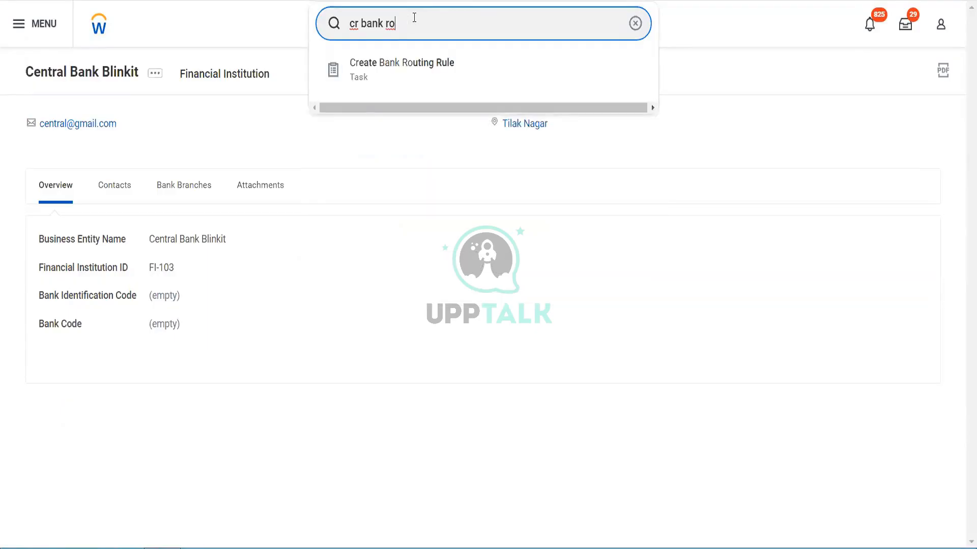
type("uting")
left_click(416, 59)
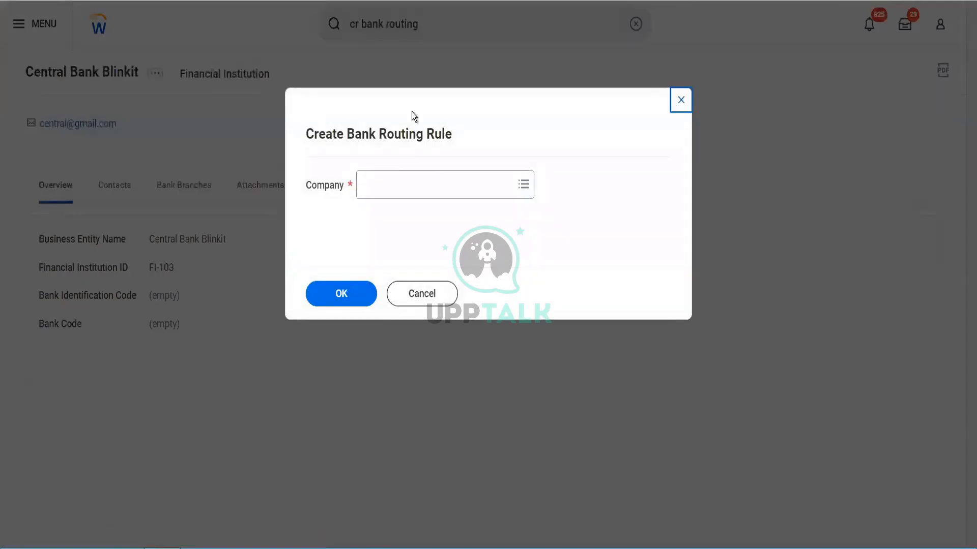
Step: Try to find the company "bgc" for a new bank routing rule, and cancel the task
left_click(400, 198)
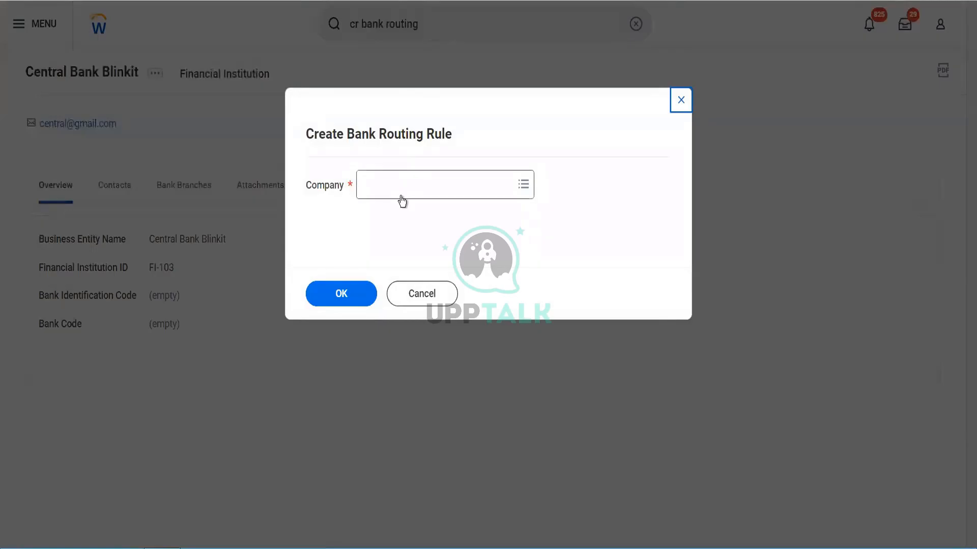
type("bgc")
key("Return")
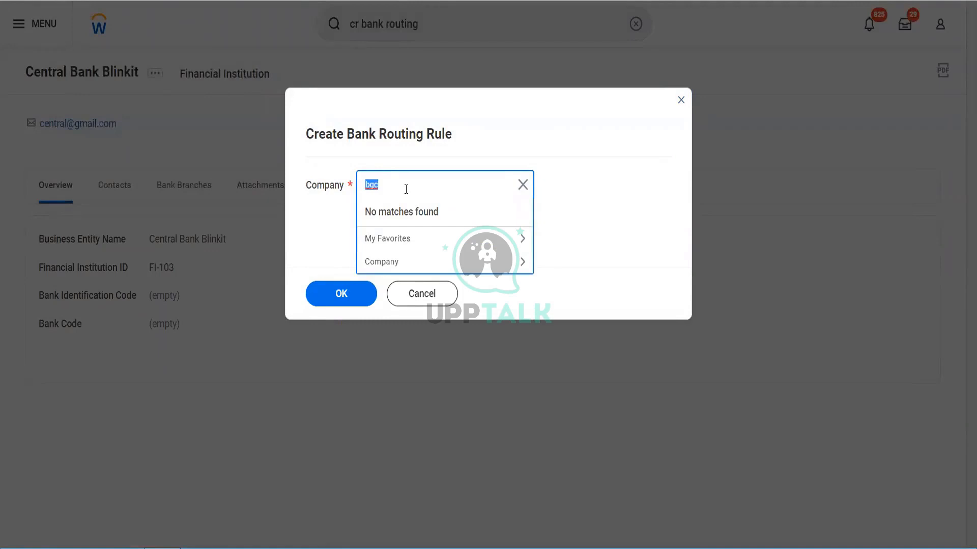
left_click(406, 190)
type("\\\\")
key("BackSpace")
key("BackSpace")
key("BackSpace")
key("BackSpace")
left_click(430, 298)
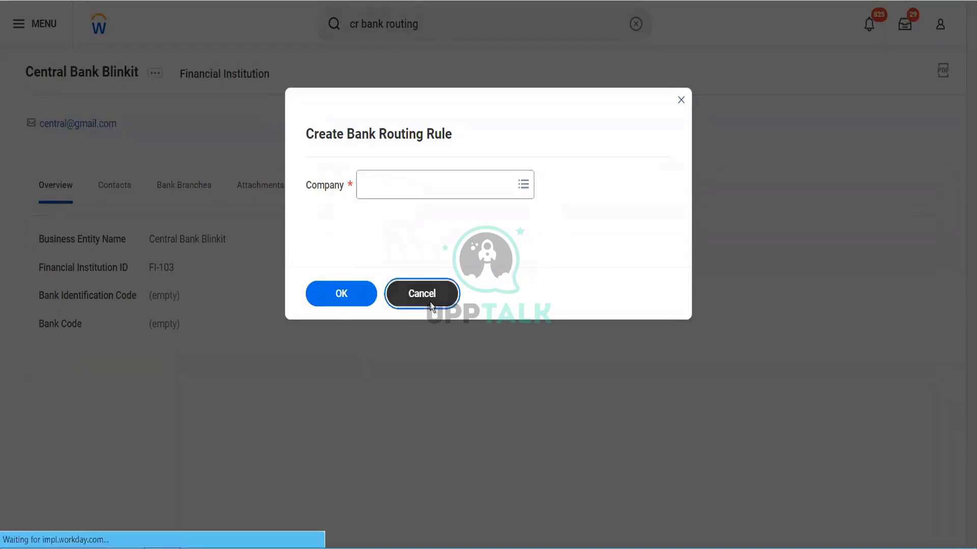
Step: Find and open the Edit Bank Routing Rule task
left_click_drag(446, 25, 323, 29)
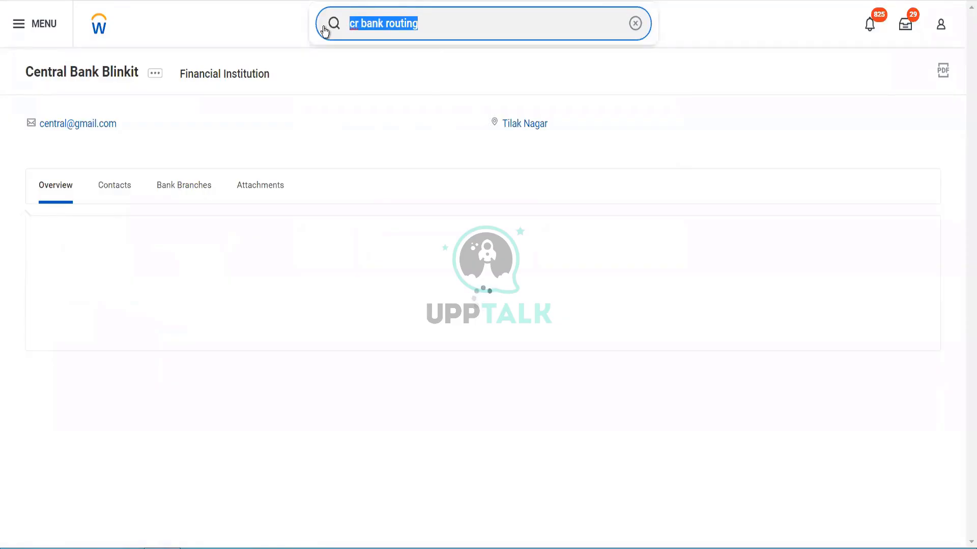
type("edit bank ")
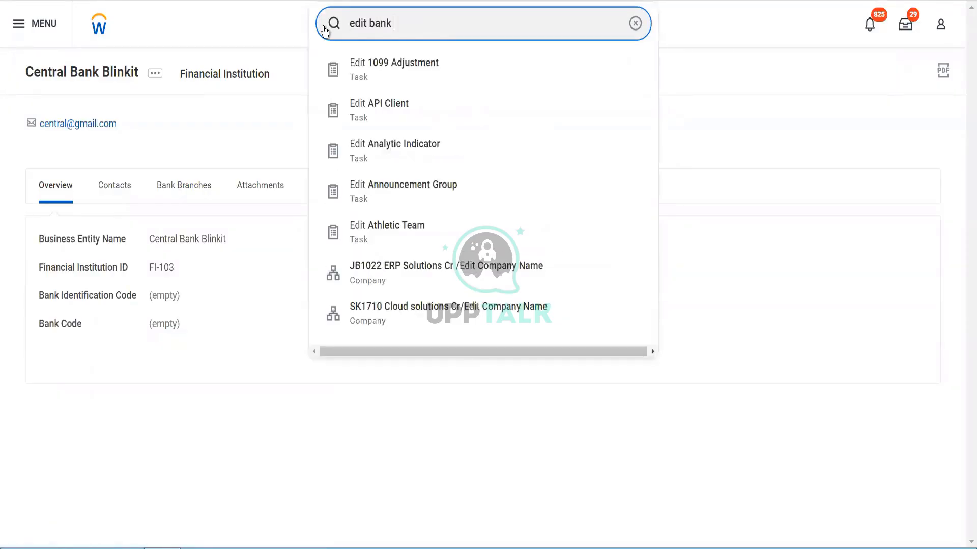
type("routung")
key("BackSpace")
key("BackSpace")
key("BackSpace")
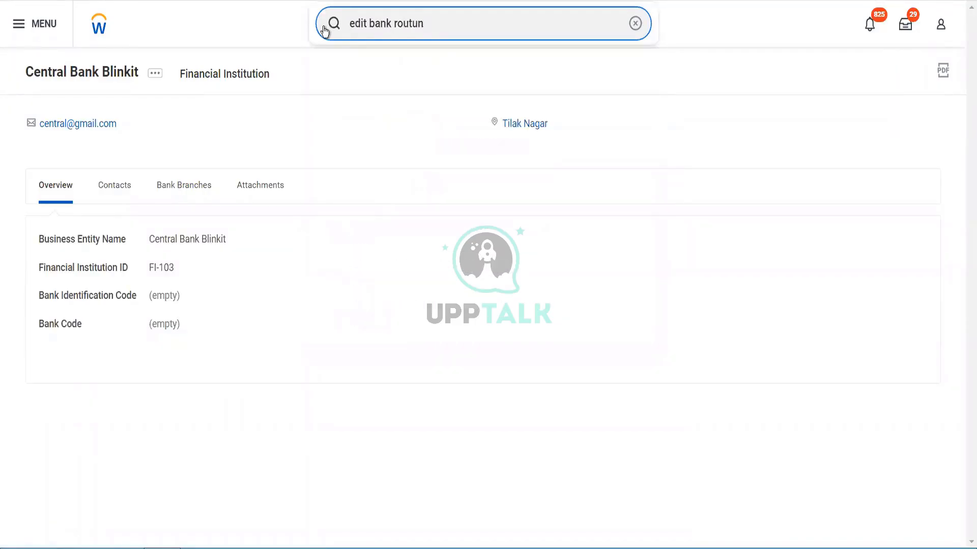
type("ing rule")
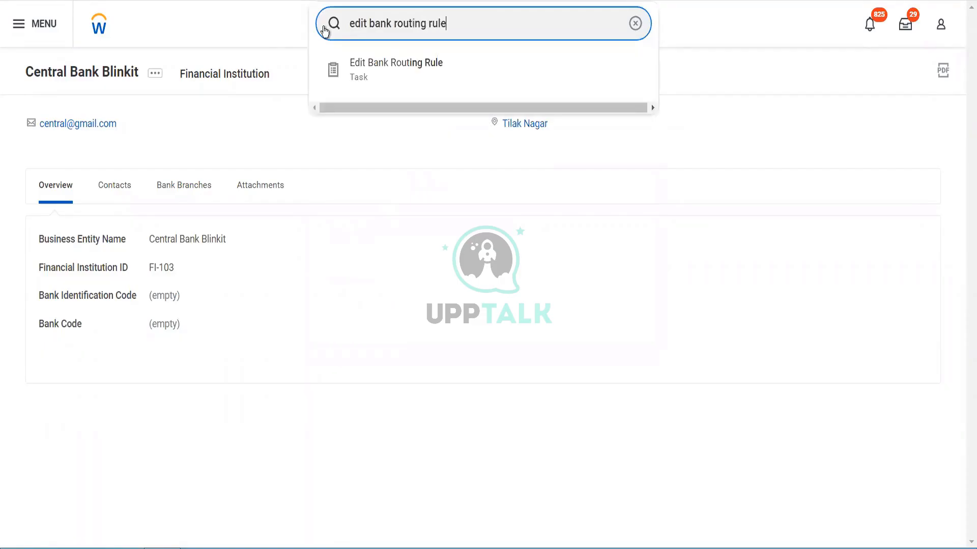
left_click(370, 69)
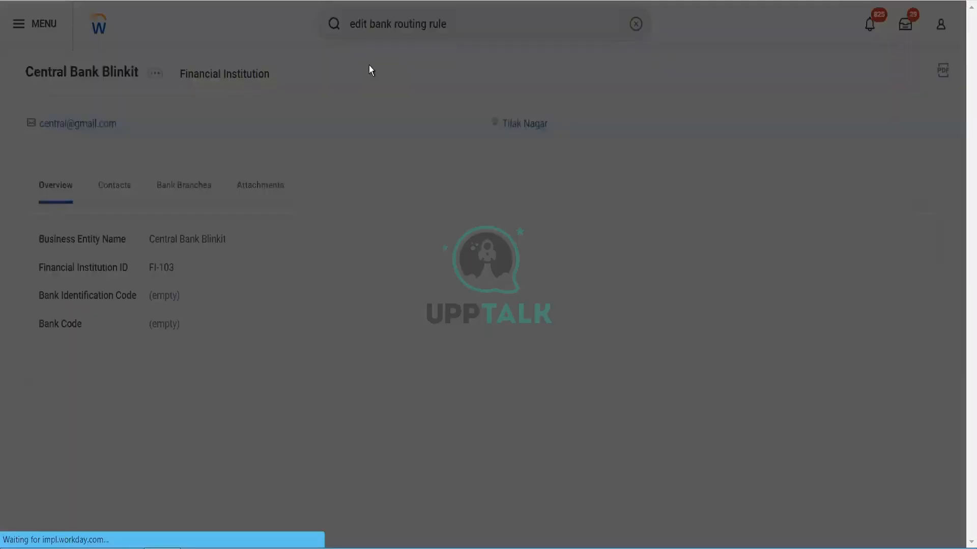
Step: Select the bank routing rule for BGC Blinkit Grocery Delivery and open it for editing
left_click(418, 176)
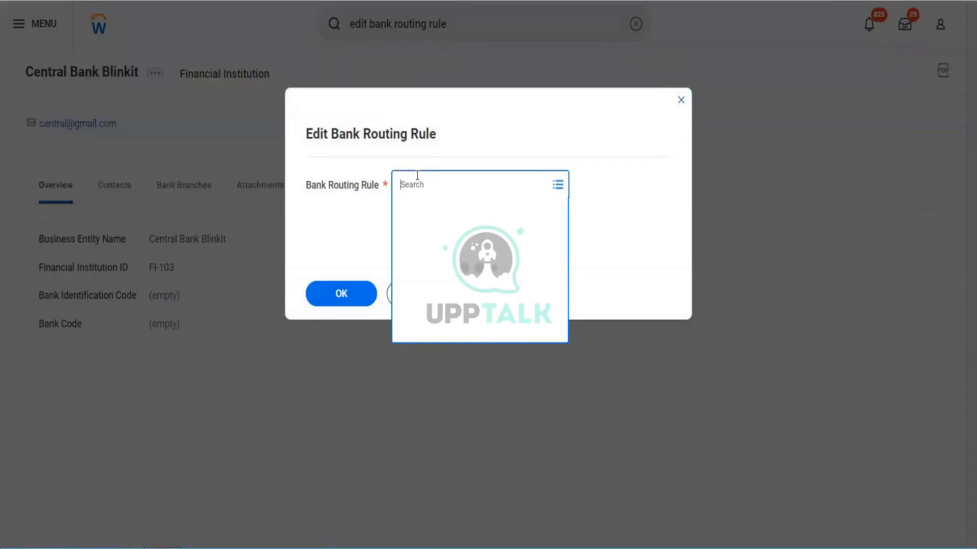
type("bl")
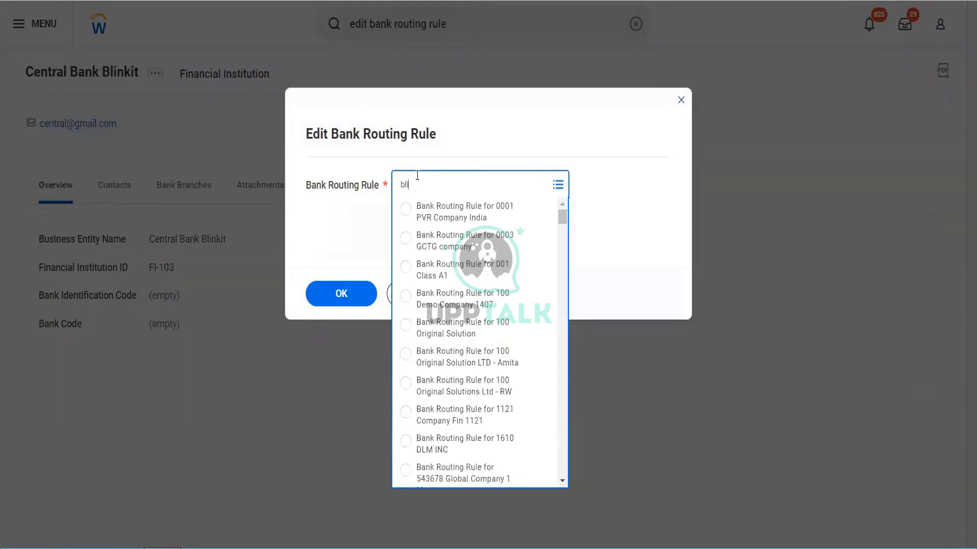
type("oninkit")
key("Return")
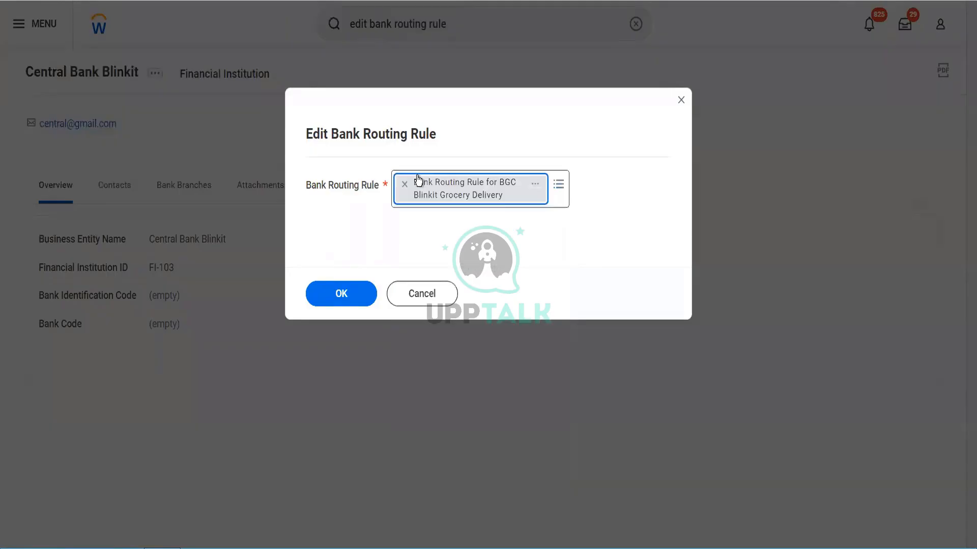
left_click(350, 293)
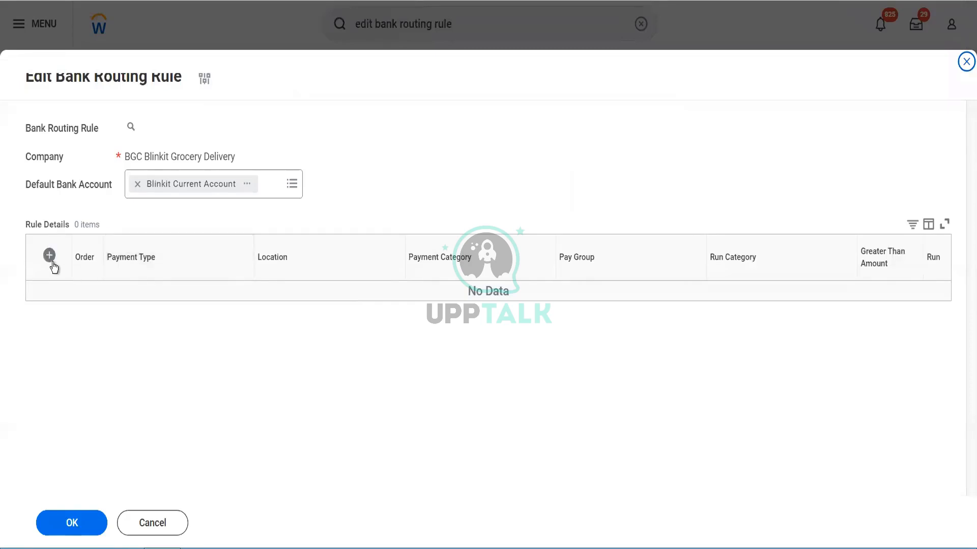
Step: Add a Rule Details row with the payment types Check, Cash and Direct Debit
left_click(53, 261)
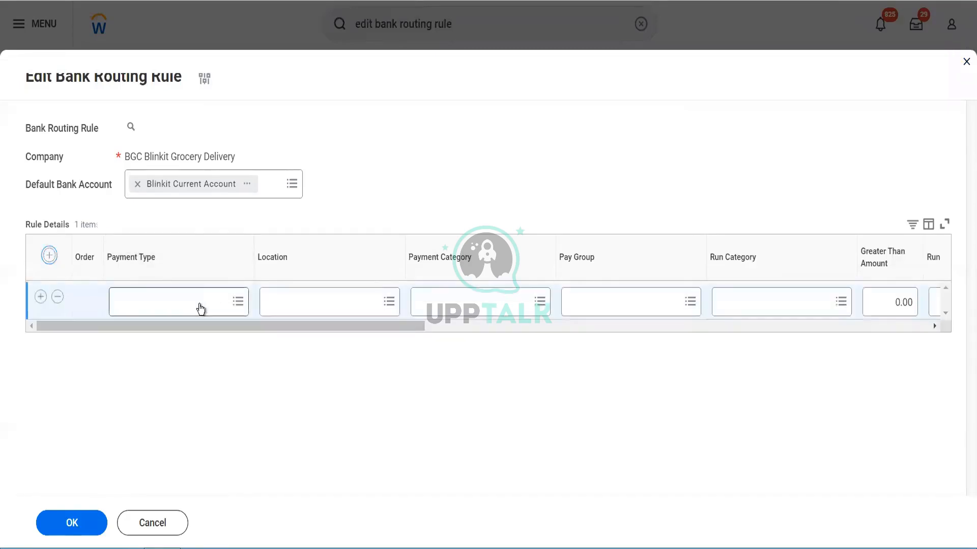
left_click(191, 305)
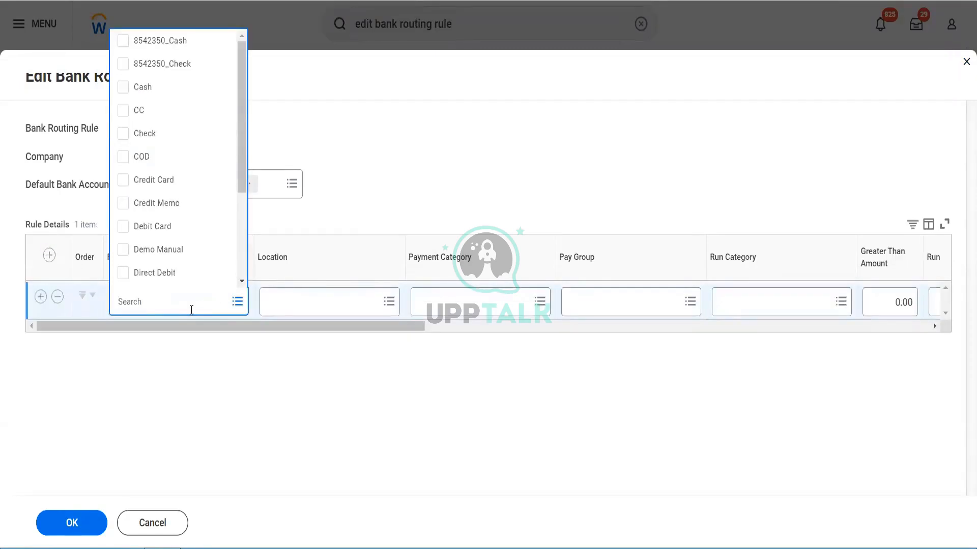
left_click(148, 135)
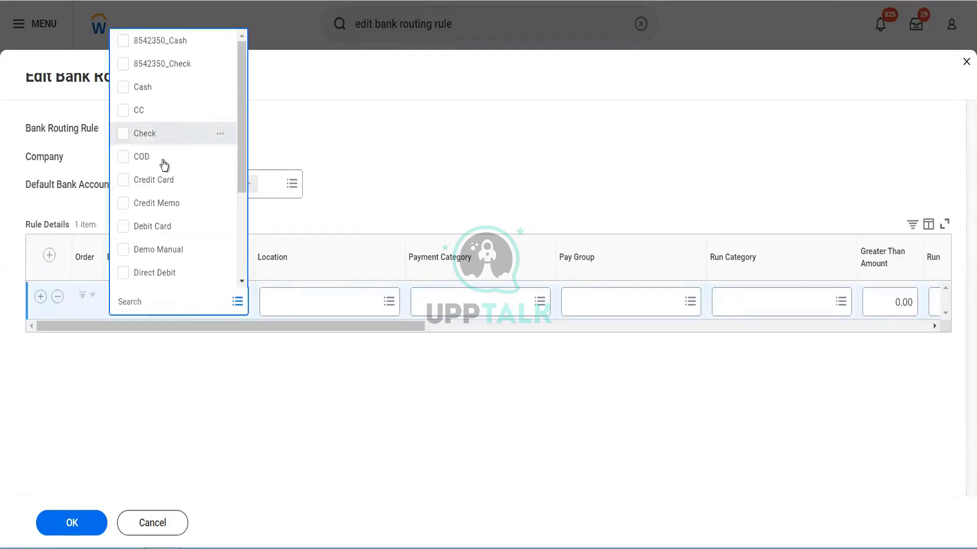
left_click(147, 91)
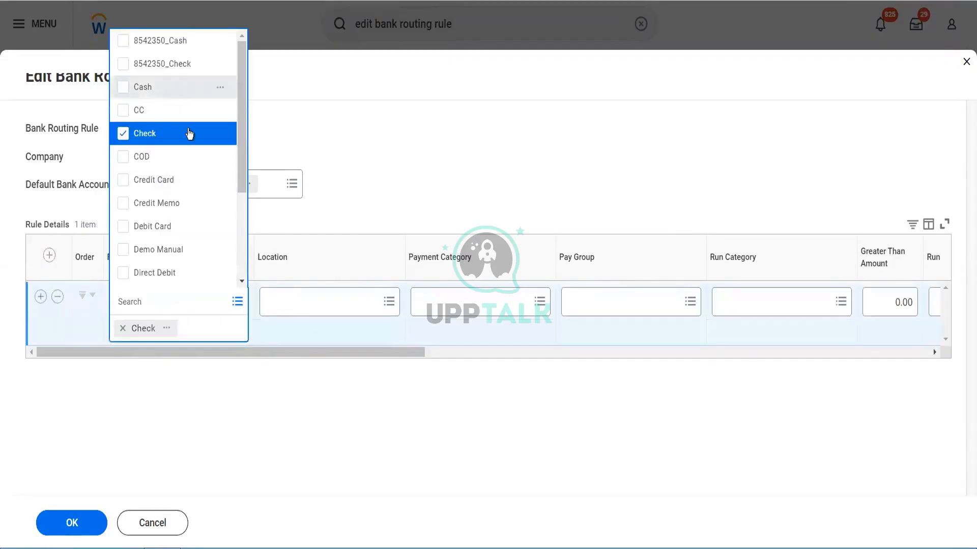
left_click(174, 272)
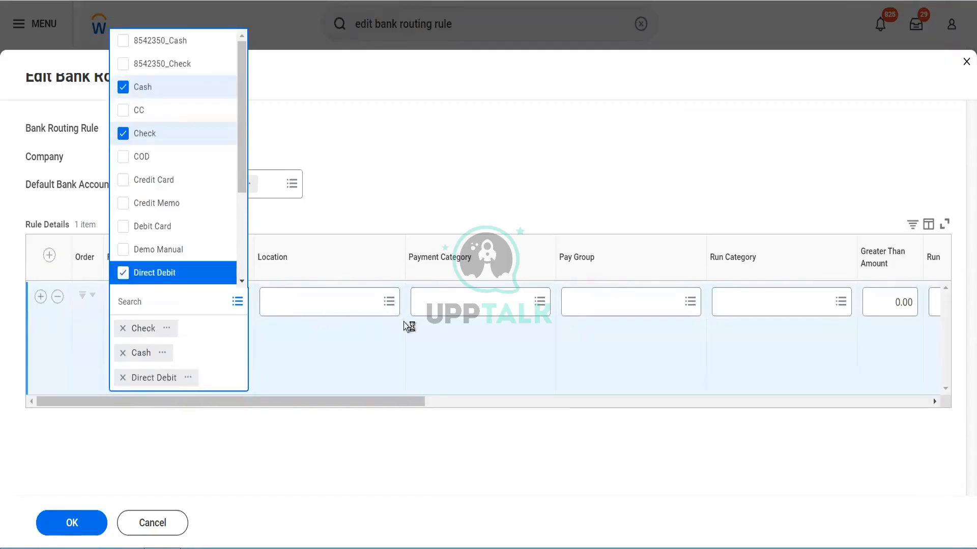
Step: Set the rule row's payment categories to Customer Refund and Ad Hoc Payment
left_click(484, 318)
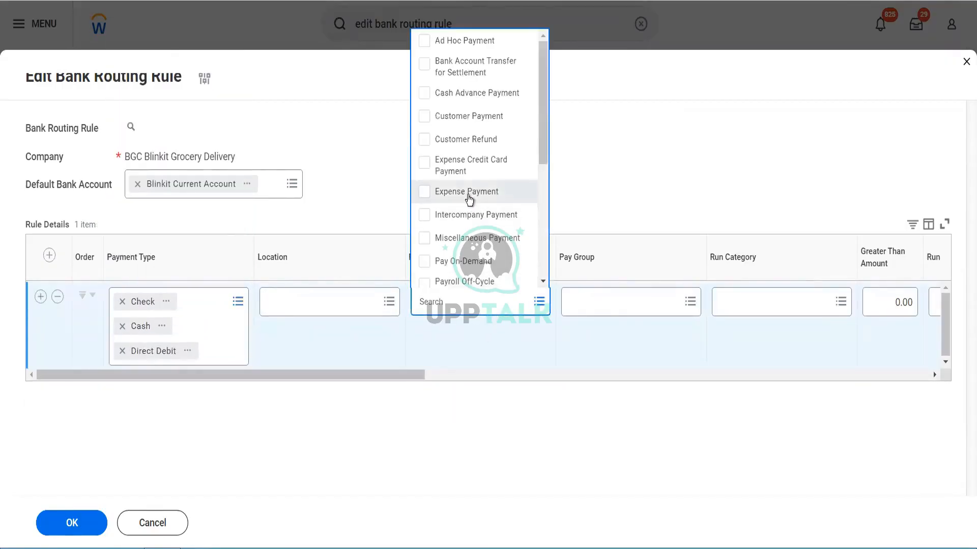
left_click(476, 139)
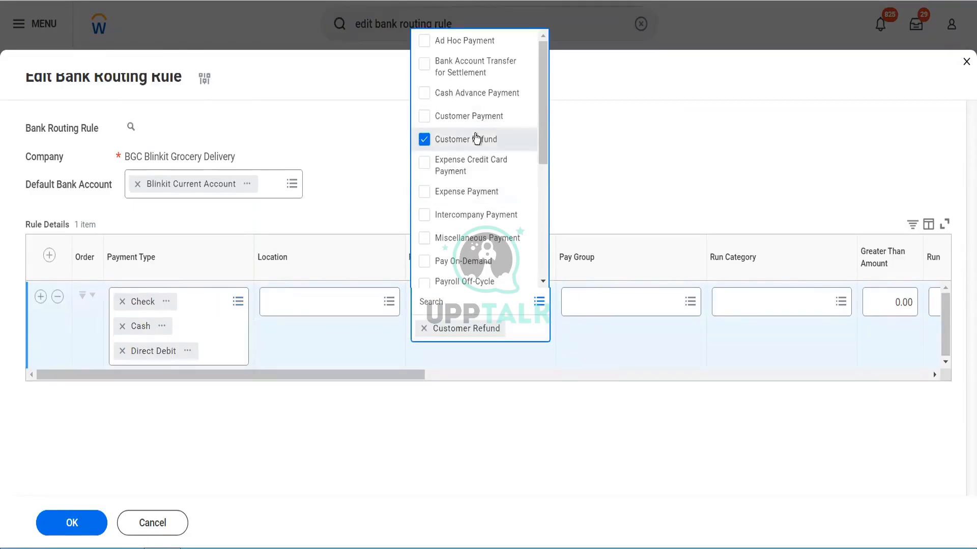
left_click(480, 46)
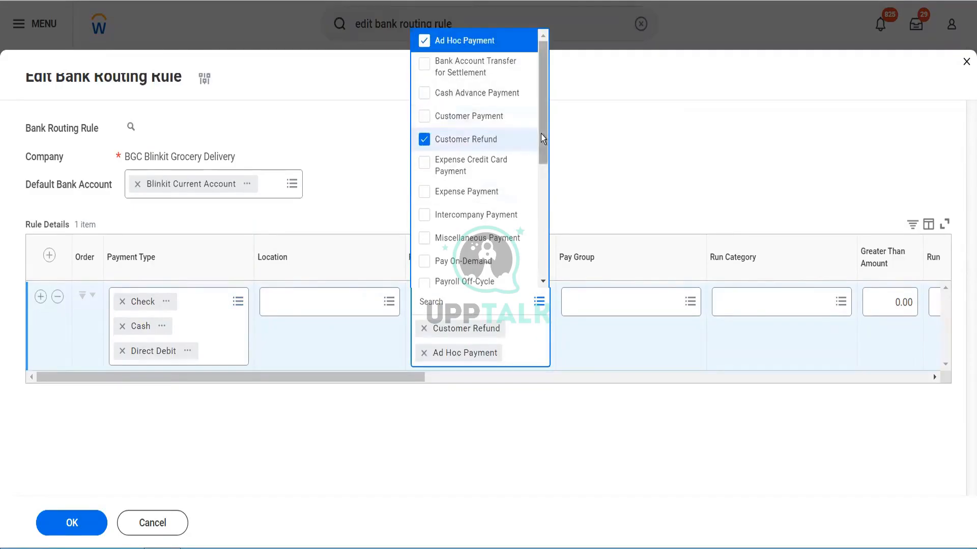
left_click_drag(541, 142, 550, 216)
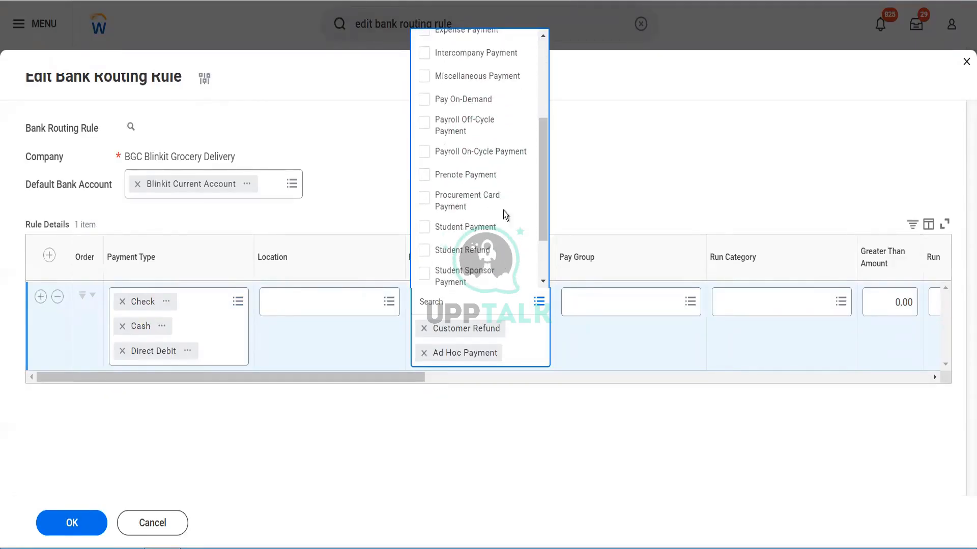
left_click(426, 198)
left_click(425, 198)
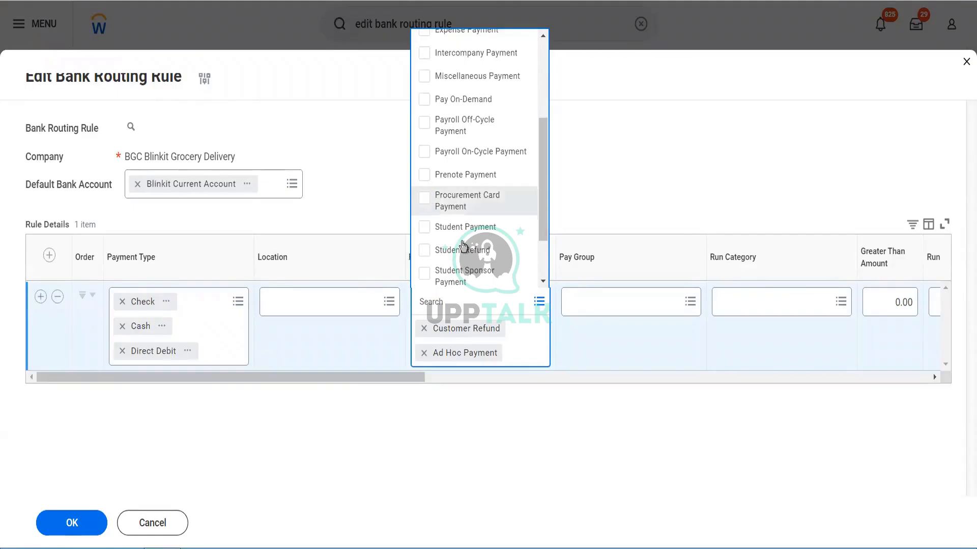
scroll(462, 242, "down", 3)
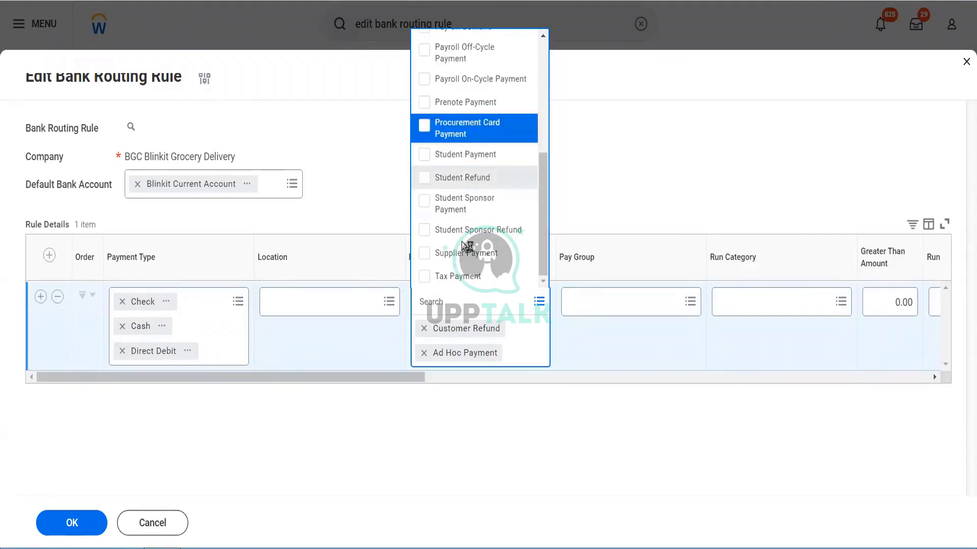
left_click(425, 253)
left_click(594, 332)
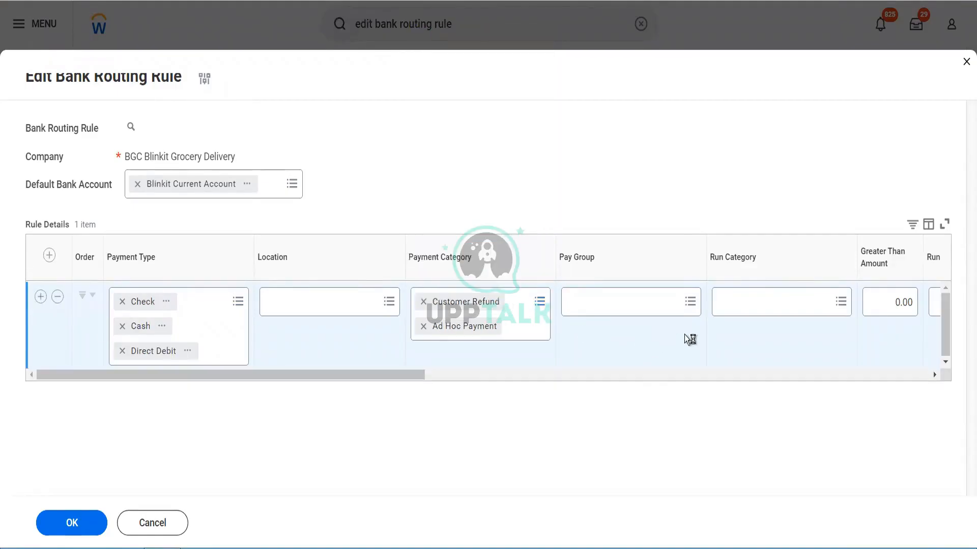
Step: Set the rule row's Greater Than Amount to 500
scroll(587, 332, "right", 3)
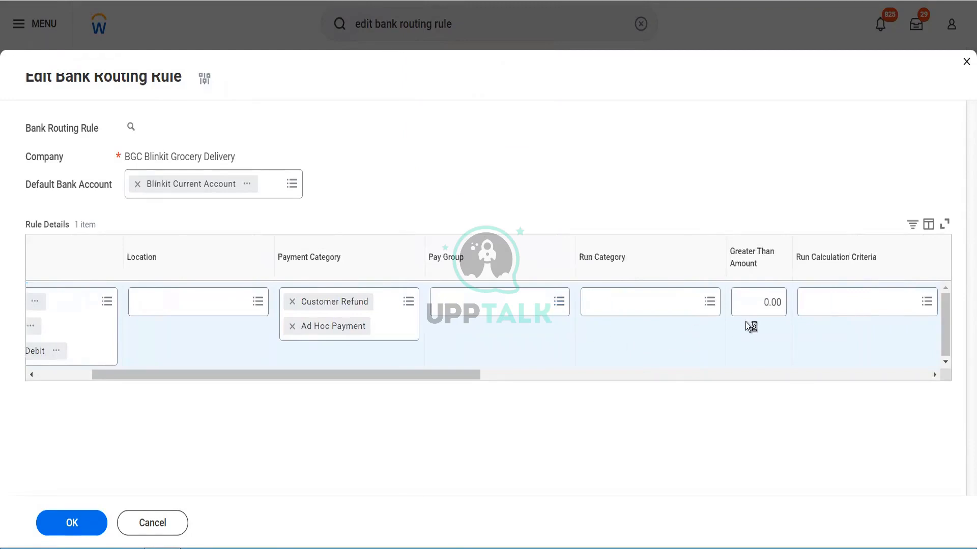
left_click(752, 305)
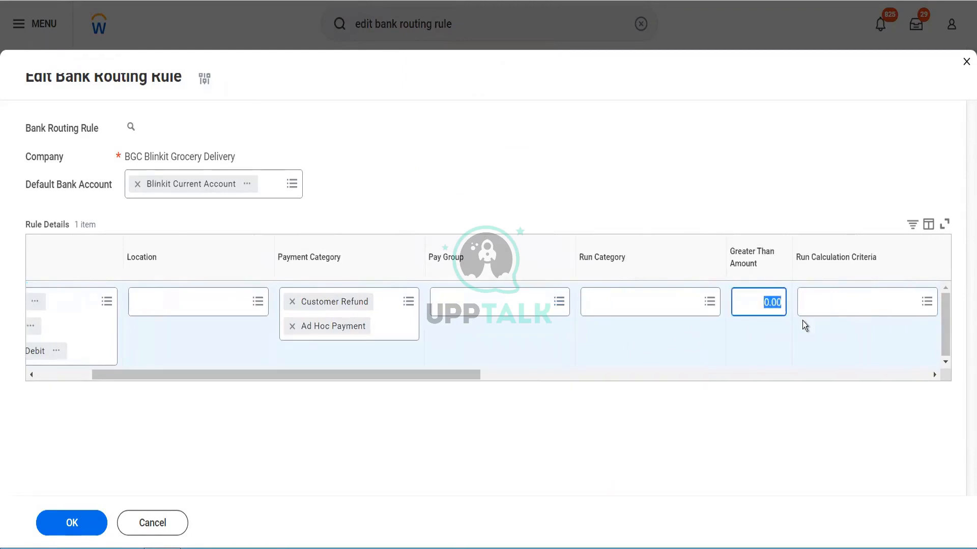
type("500")
key("Tab")
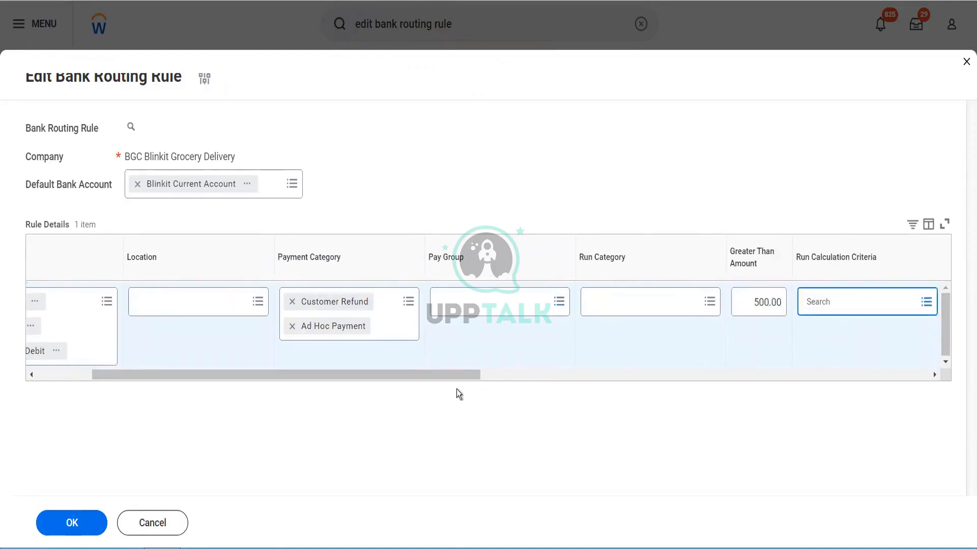
Step: Set the rule row's Currency to USD
left_click_drag(456, 374, 816, 345)
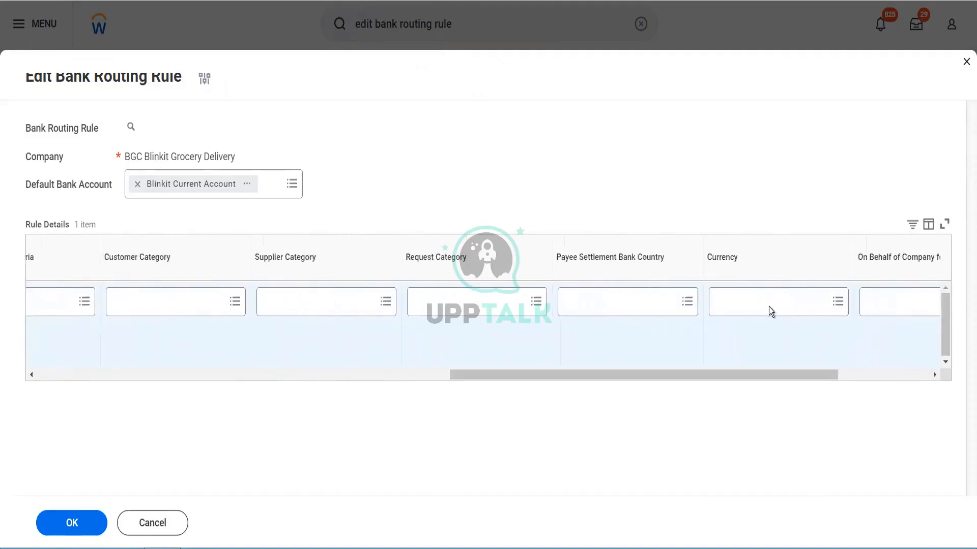
left_click(766, 307)
type("USD")
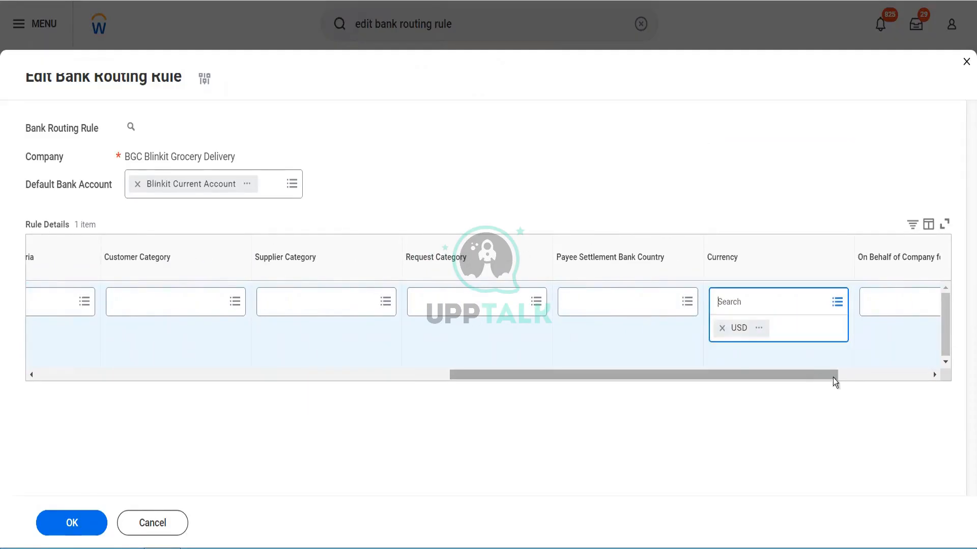
Step: Assign Blinkit Current Account as the rule row's Bank Account and save the bank routing rule
left_click_drag(832, 377, 923, 379)
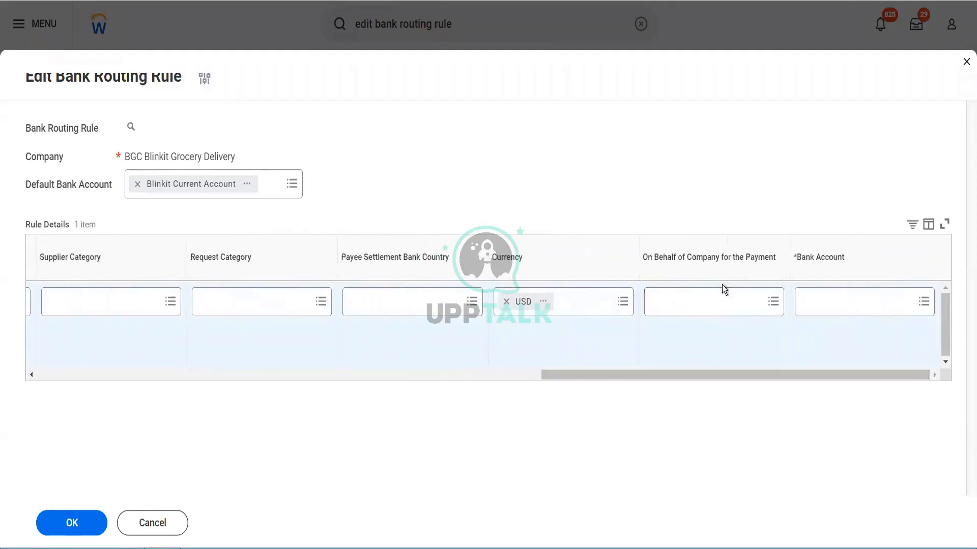
left_click(709, 302)
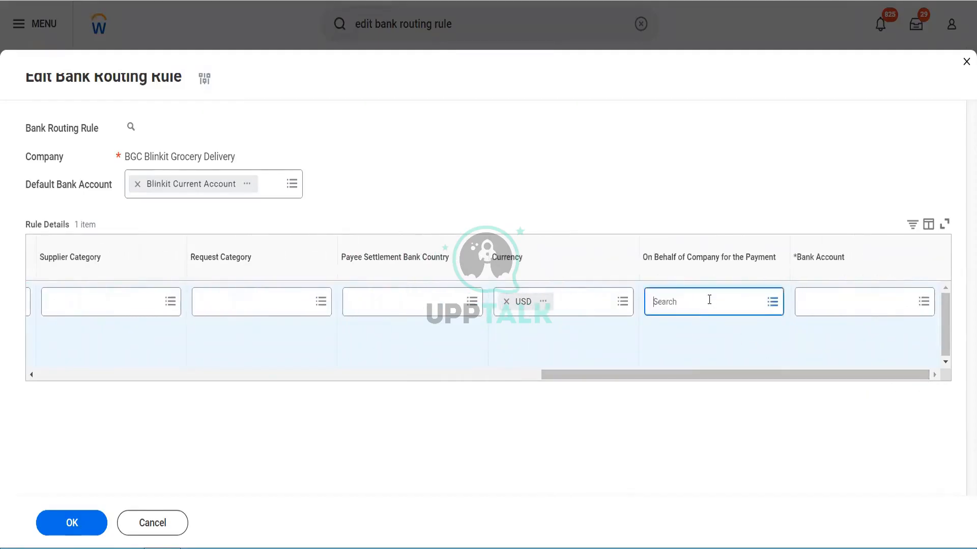
left_click(822, 307)
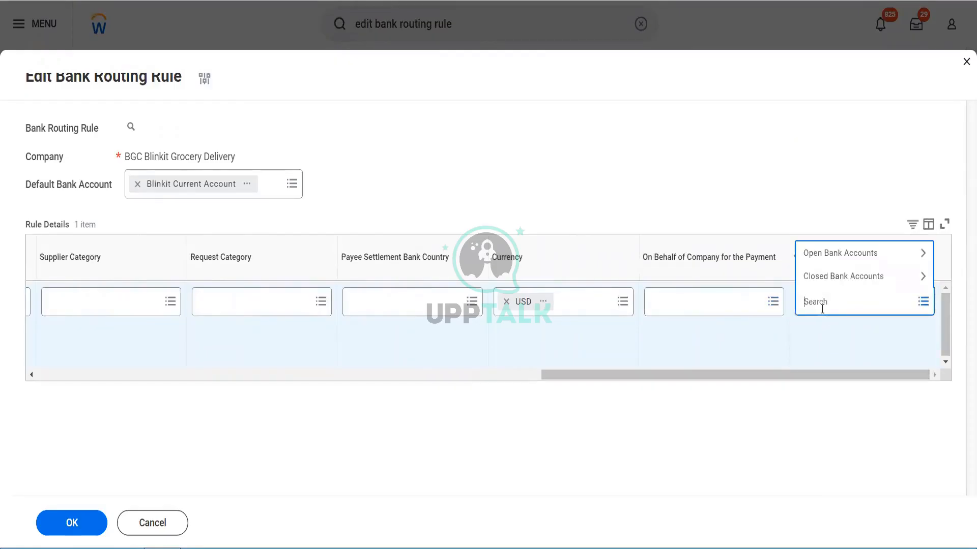
type("blinkit")
key("Return")
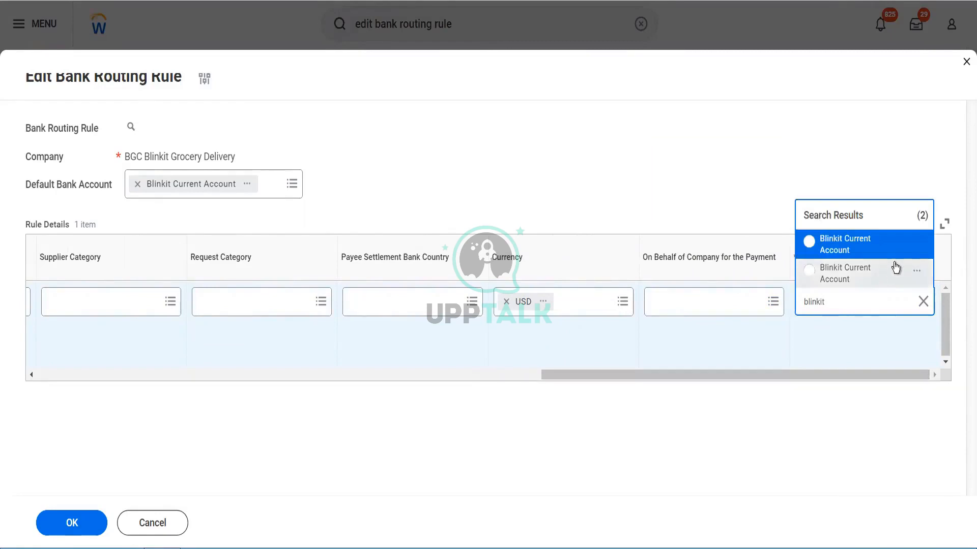
left_click(917, 245)
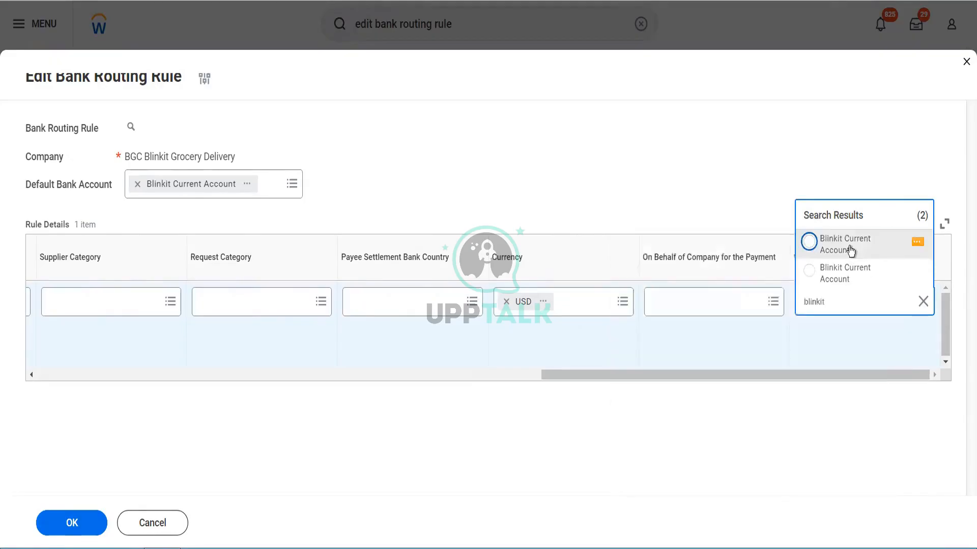
left_click(852, 250)
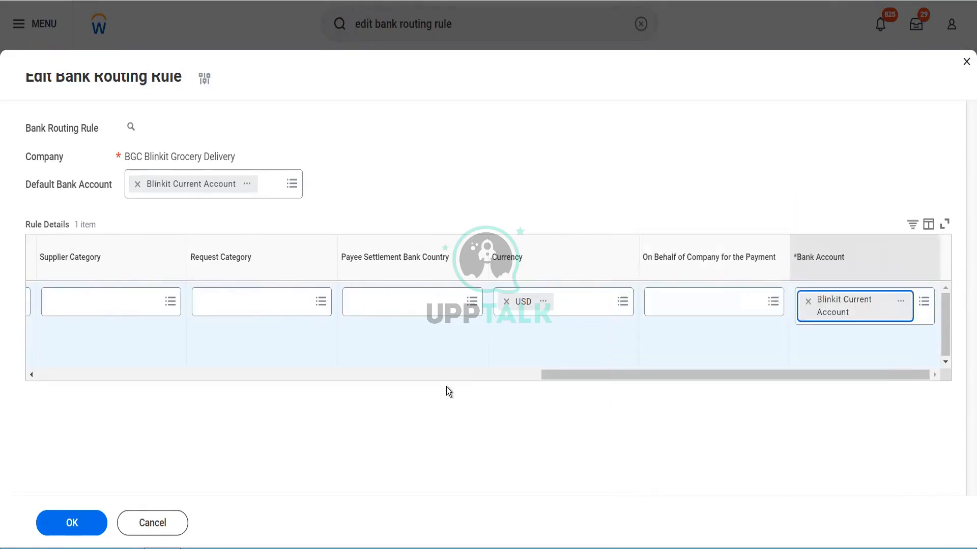
left_click(76, 529)
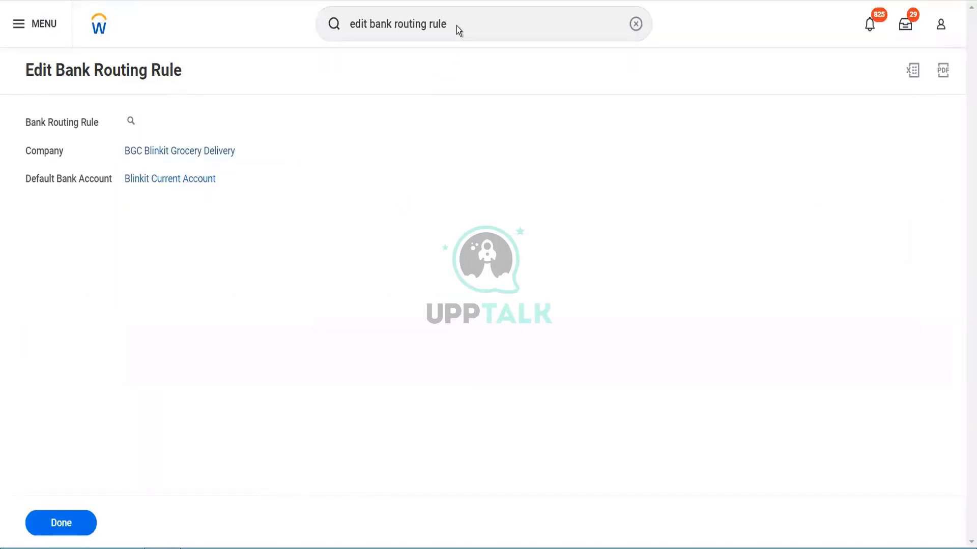
Step: Search for a bank statement creation task using "bank statement" and "cr bank statement"
left_click(456, 24)
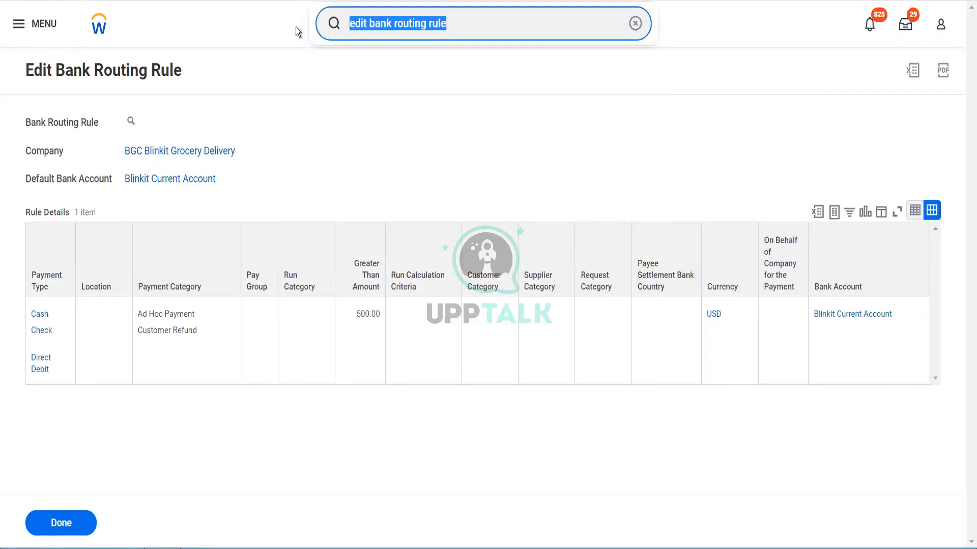
type("bank statement")
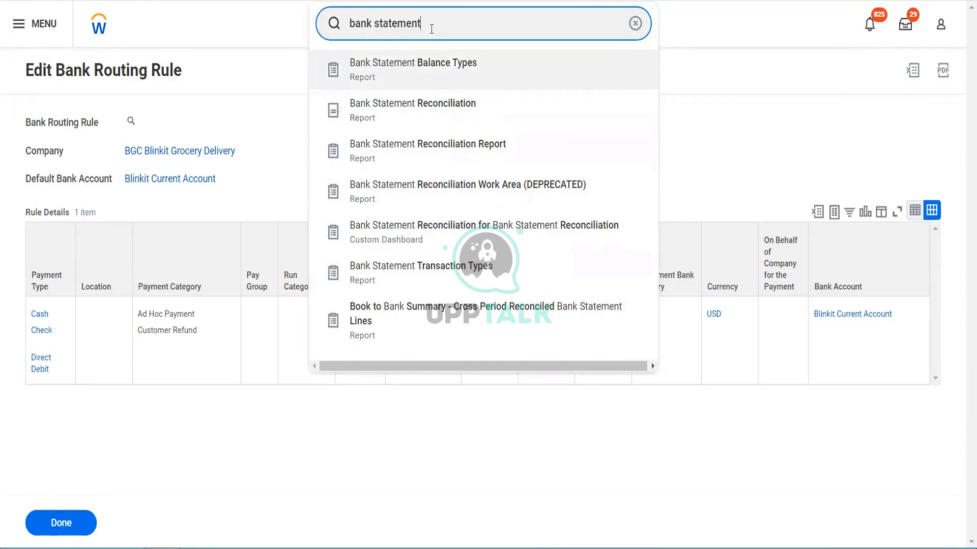
triple_click(356, 26)
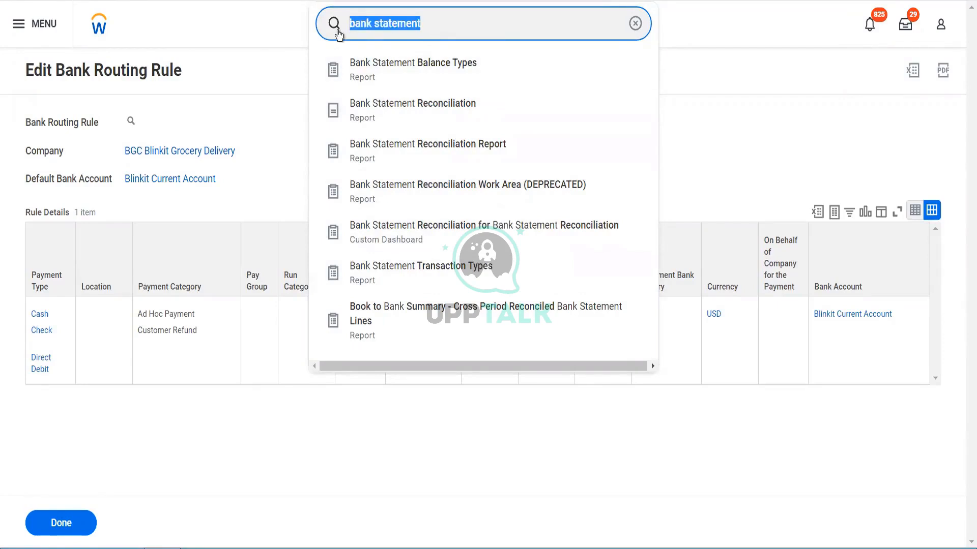
type("cr bank state")
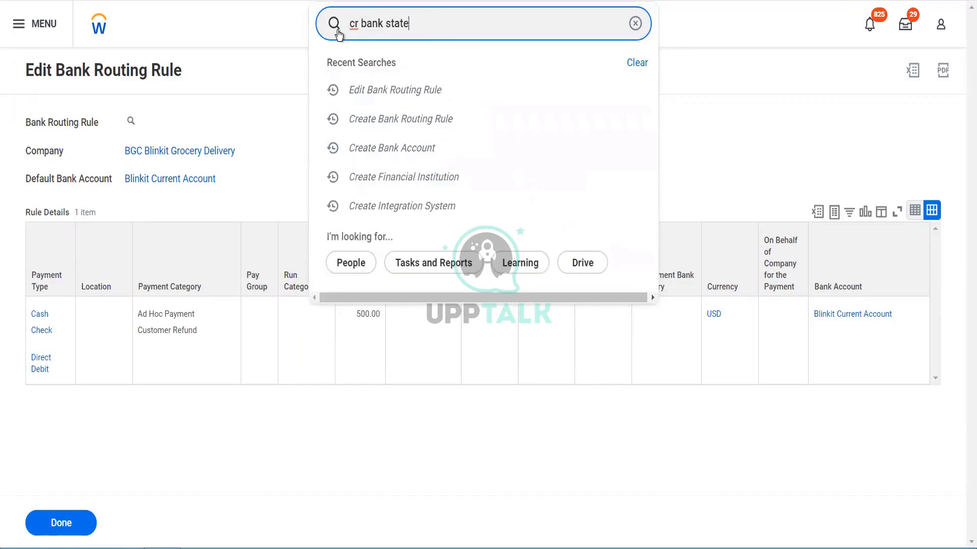
type("ment")
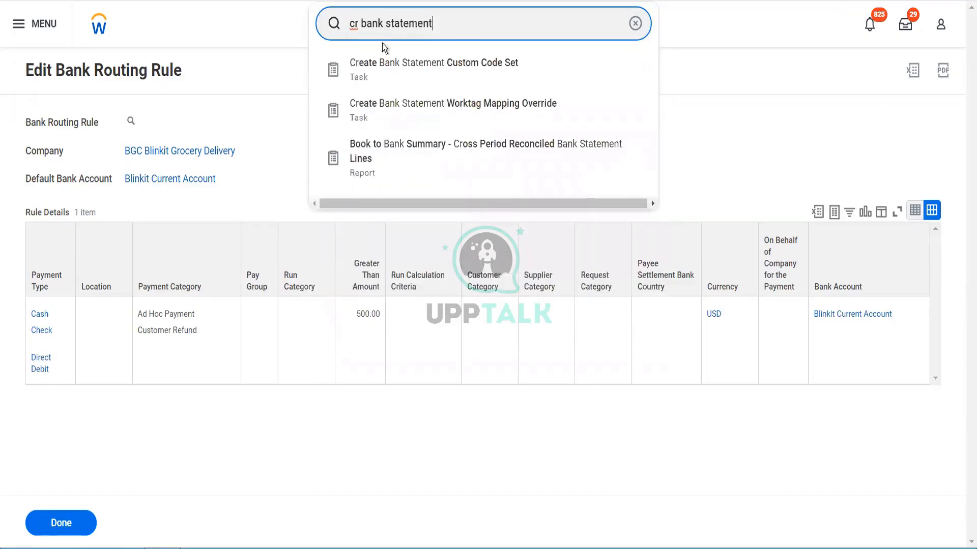
Step: Run the View Security for Securable Item report for "create bank statement"
left_click_drag(438, 25, 310, 39)
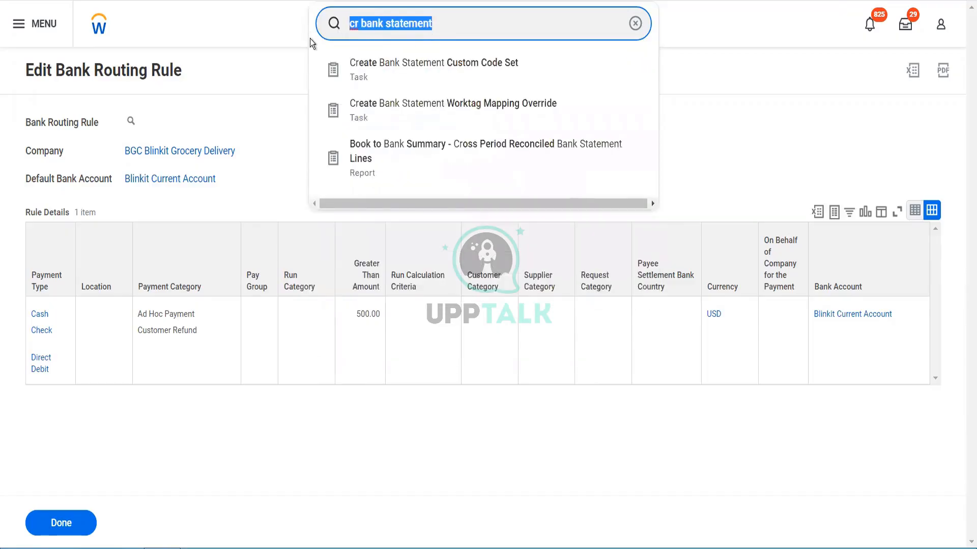
type("view sec for ")
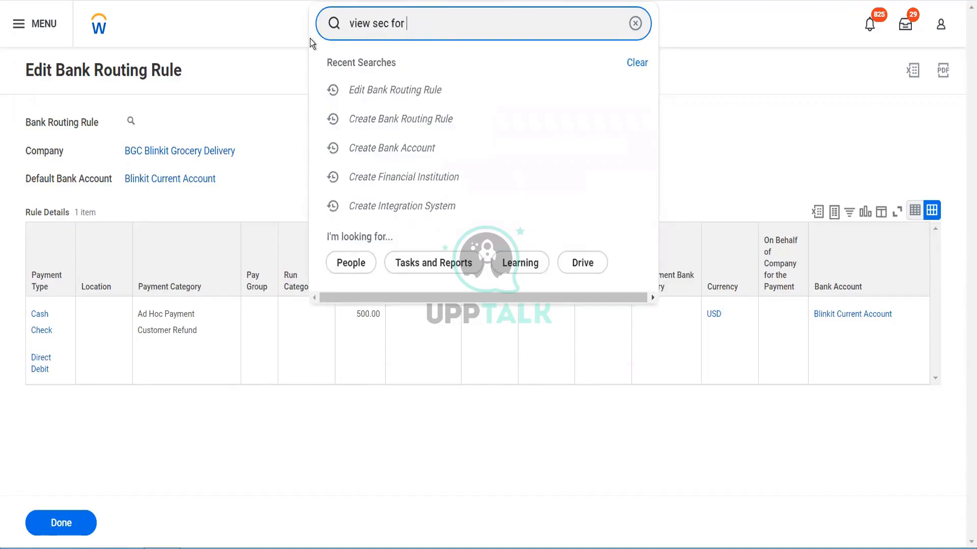
type("sec item")
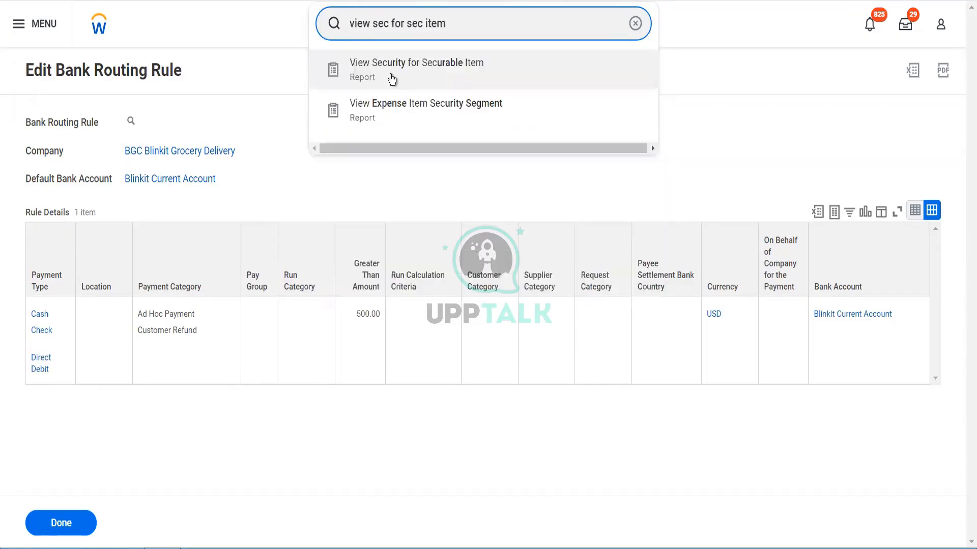
left_click(392, 77)
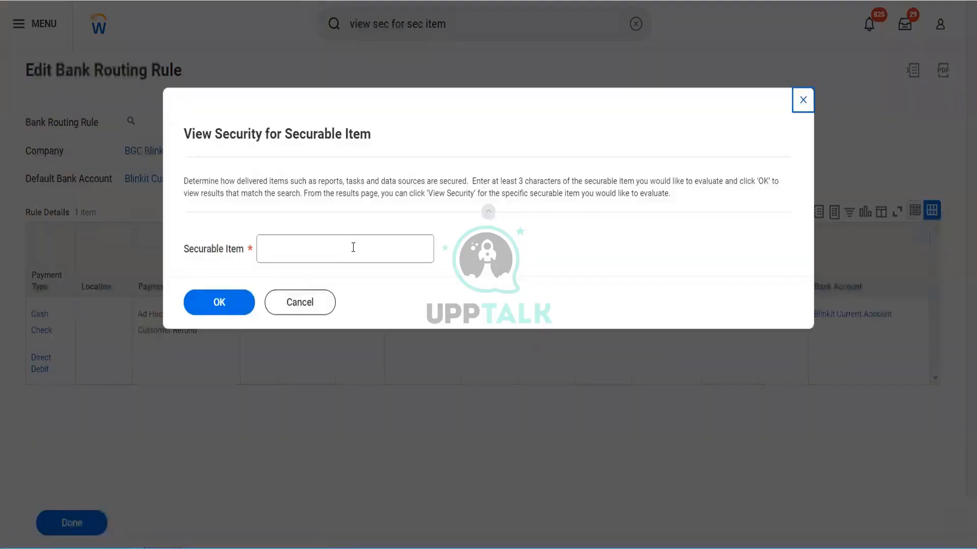
left_click(353, 247)
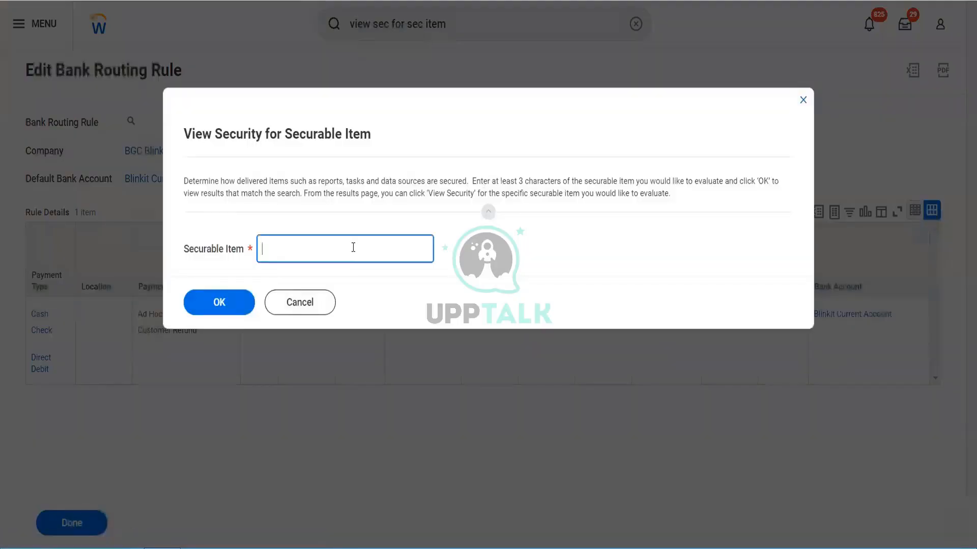
type("create bank statement")
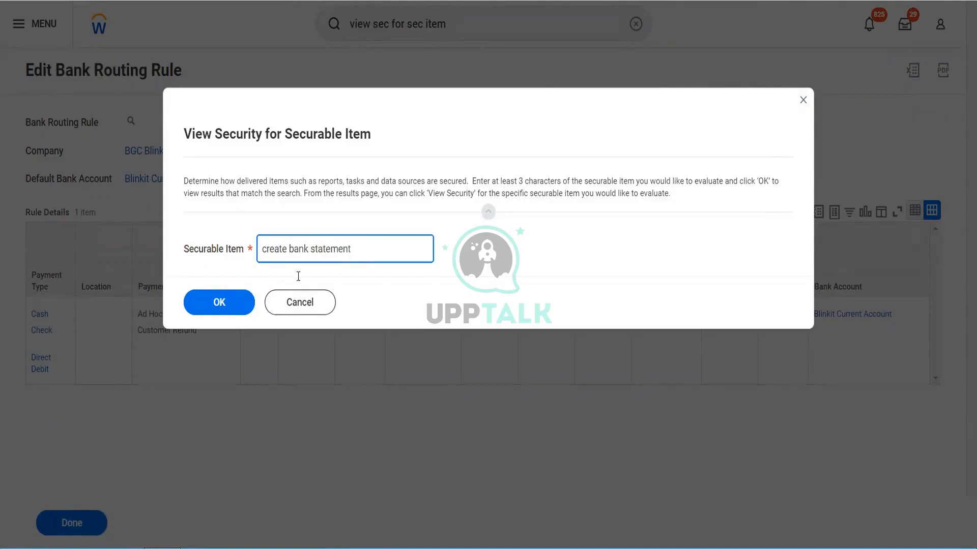
left_click(247, 304)
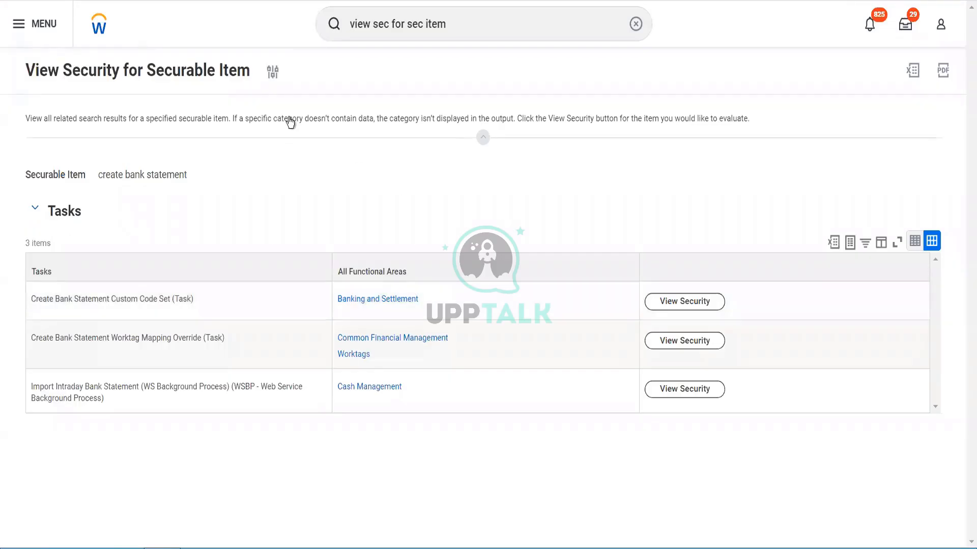
Step: Rerun the securable item report for "bank statement" and look through its tasks for the one that records bank statements
left_click(274, 74)
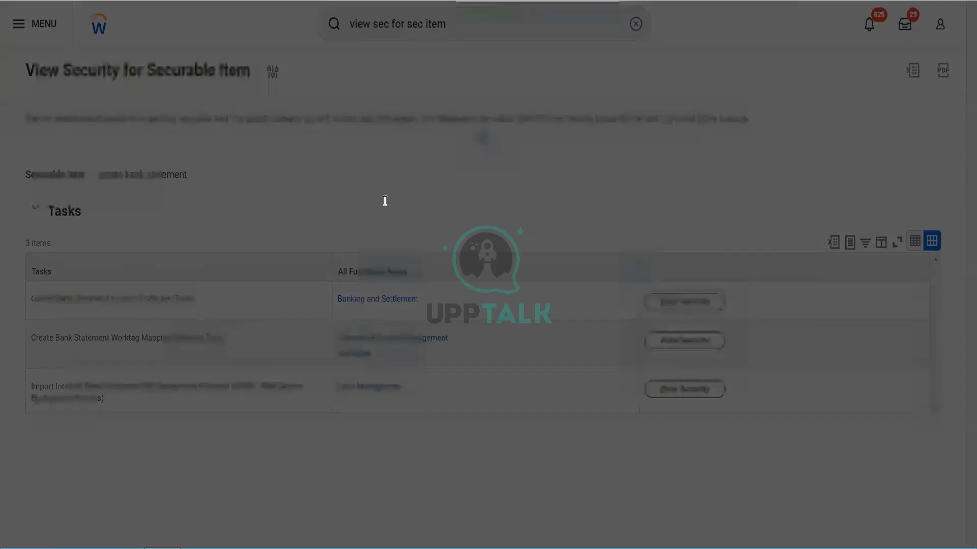
key("ctrl+a")
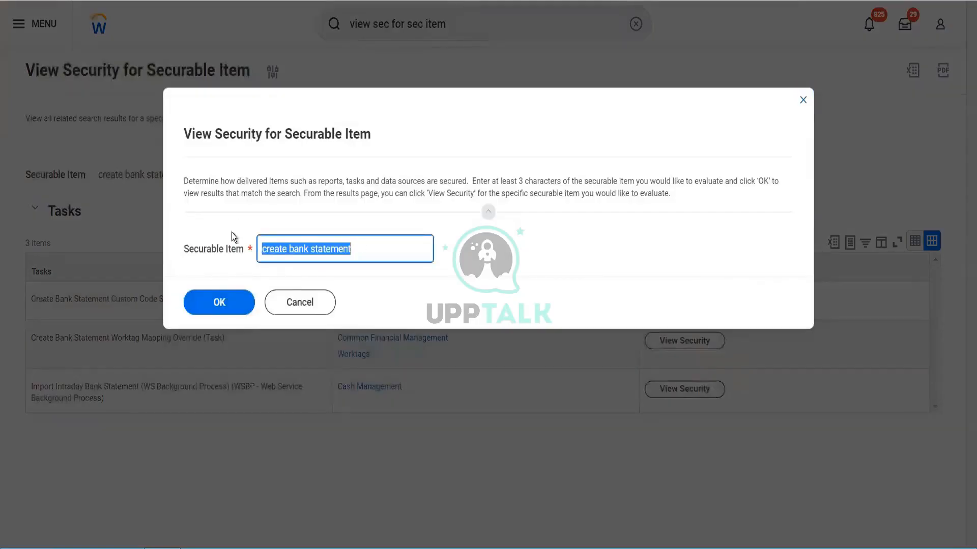
key("Left")
key("Right")
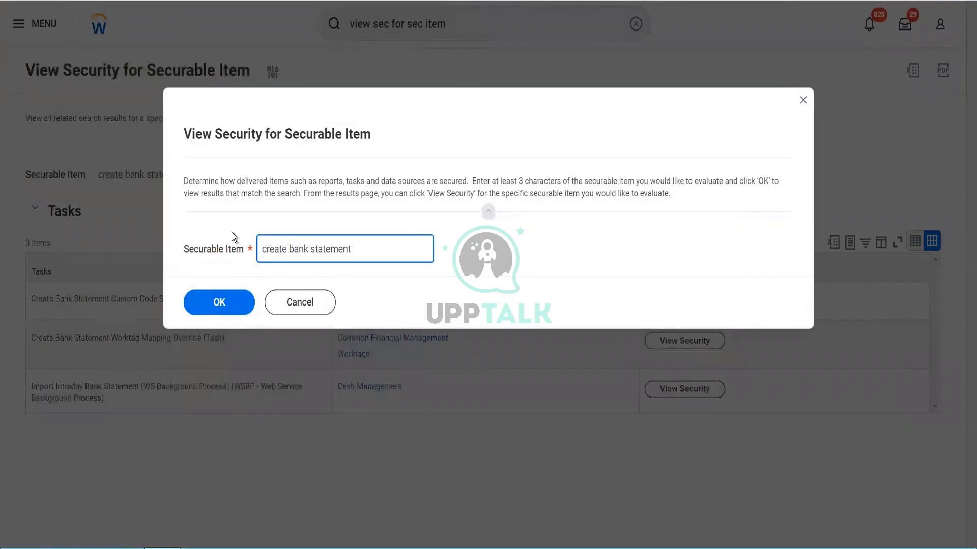
key("BackSpace")
key("BackSpace")
key("BackSpace")
key("BackSpace")
key("BackSpace")
key("BackSpace")
key("BackSpace")
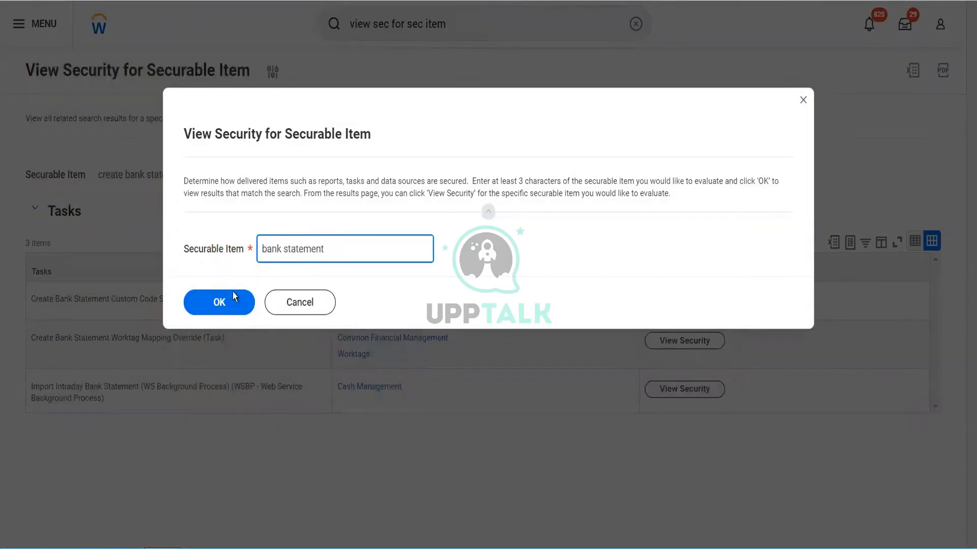
left_click(233, 294)
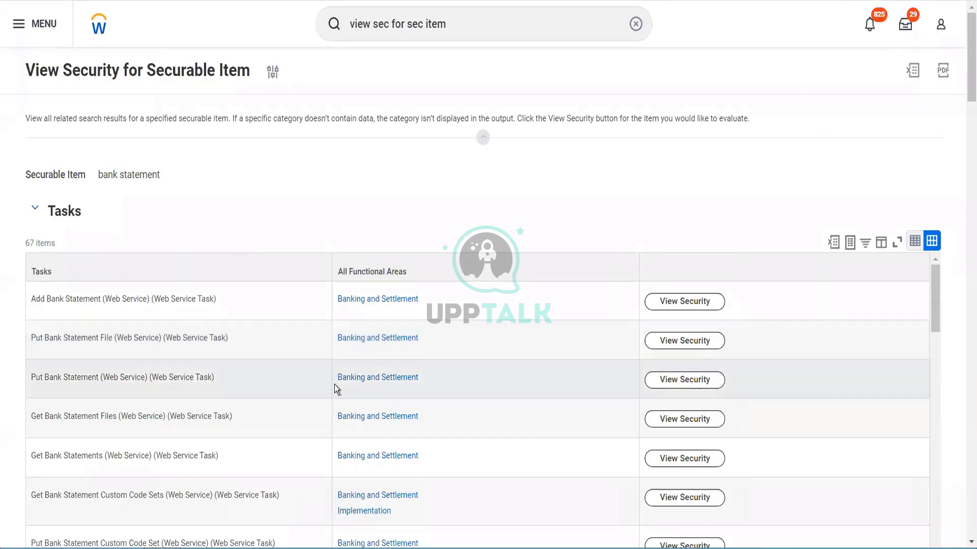
scroll(334, 384, "down", 10)
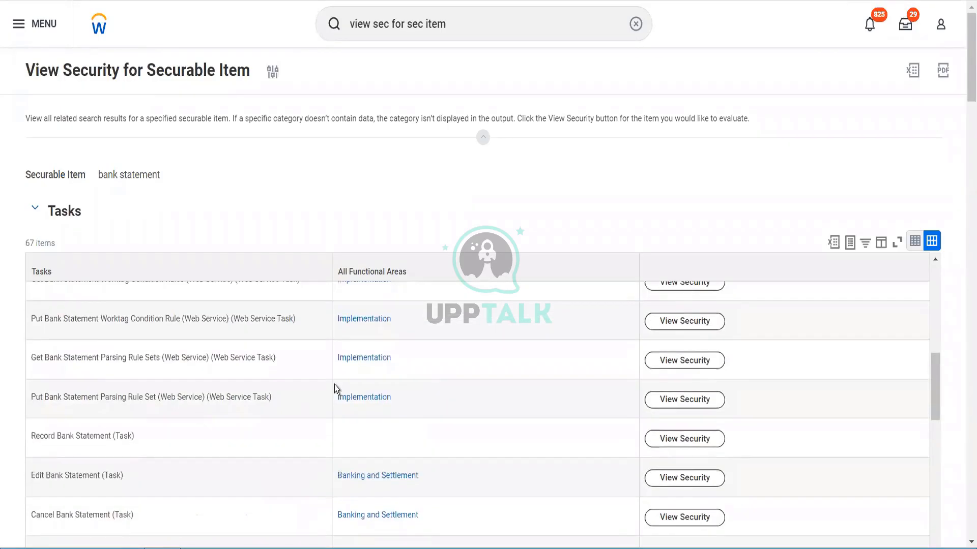
left_click(654, 437)
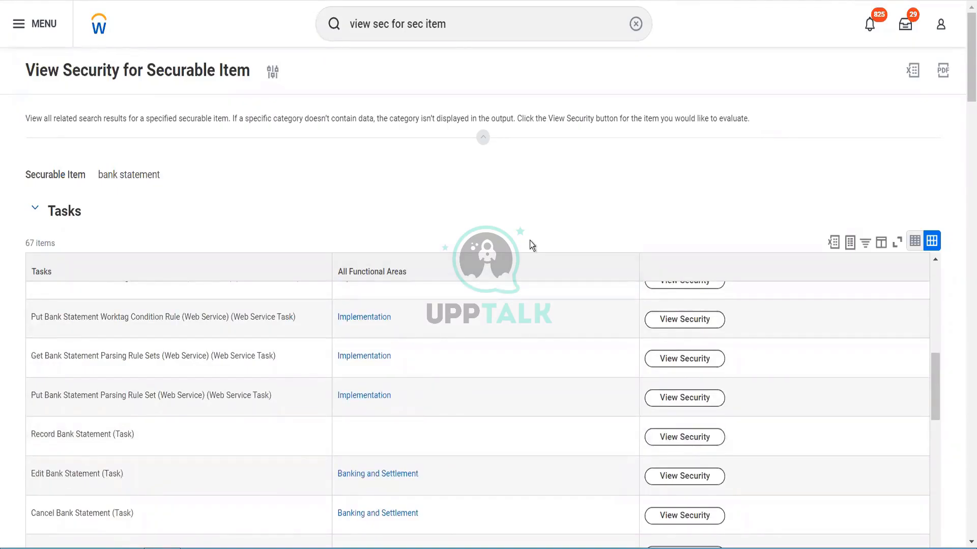
Step: Find and open the Record Bank Statement task
left_click(454, 31)
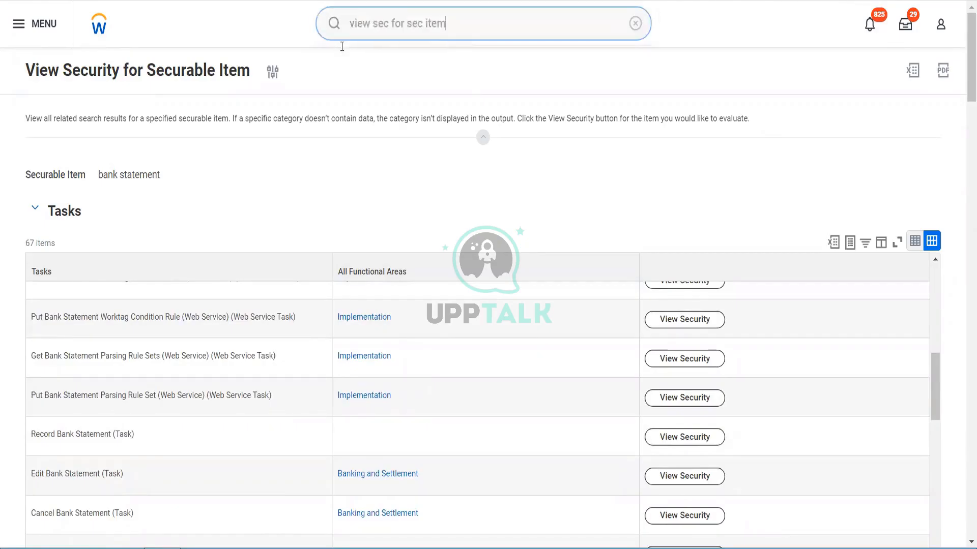
left_click_drag(409, 18, 323, 16)
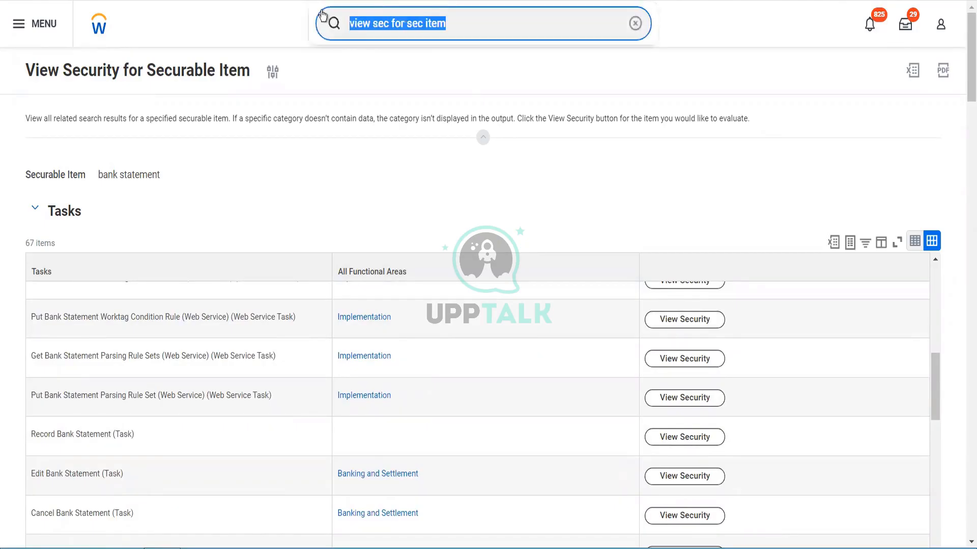
type("rec")
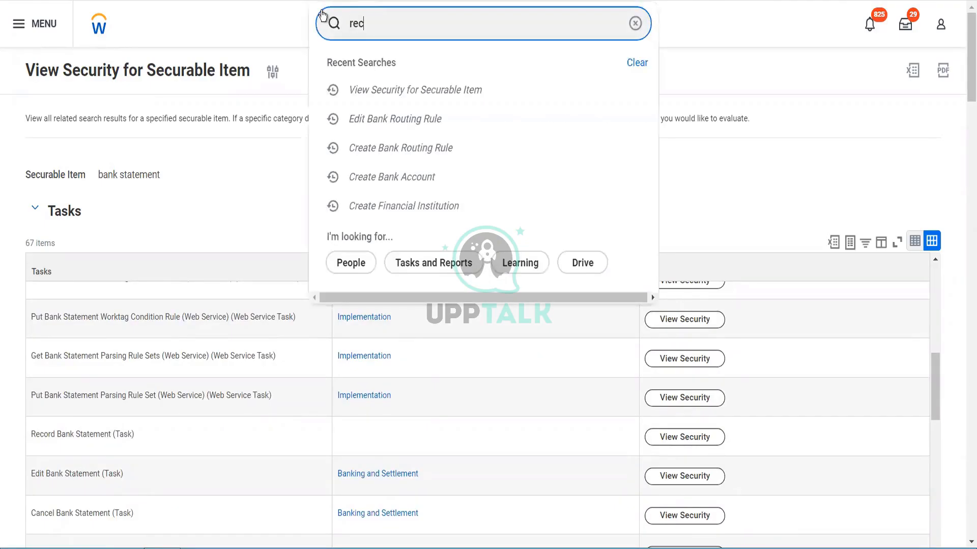
type("ord bank")
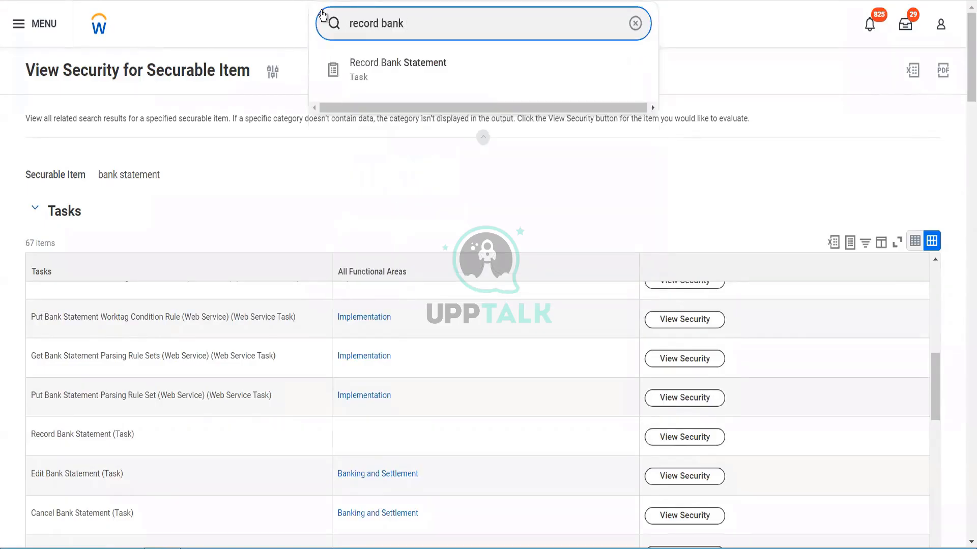
type(" s")
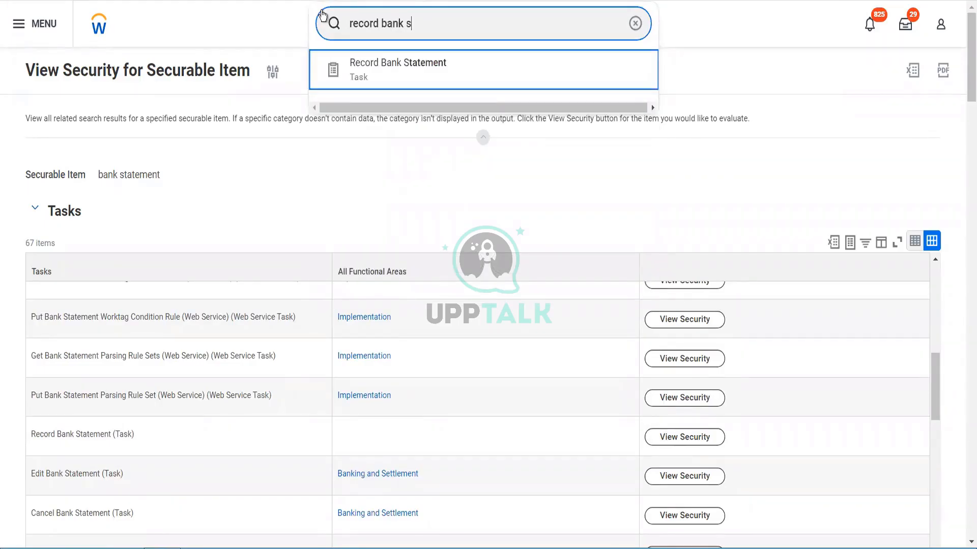
key("Return")
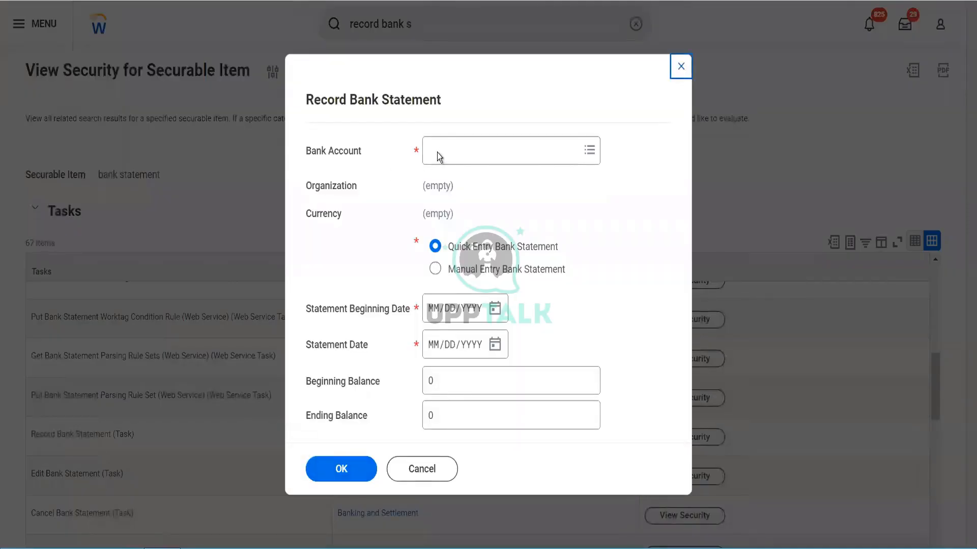
Step: Choose the first Blinkit Current Account as the statement's bank account and open that account's page in a separate tab
left_click(437, 152)
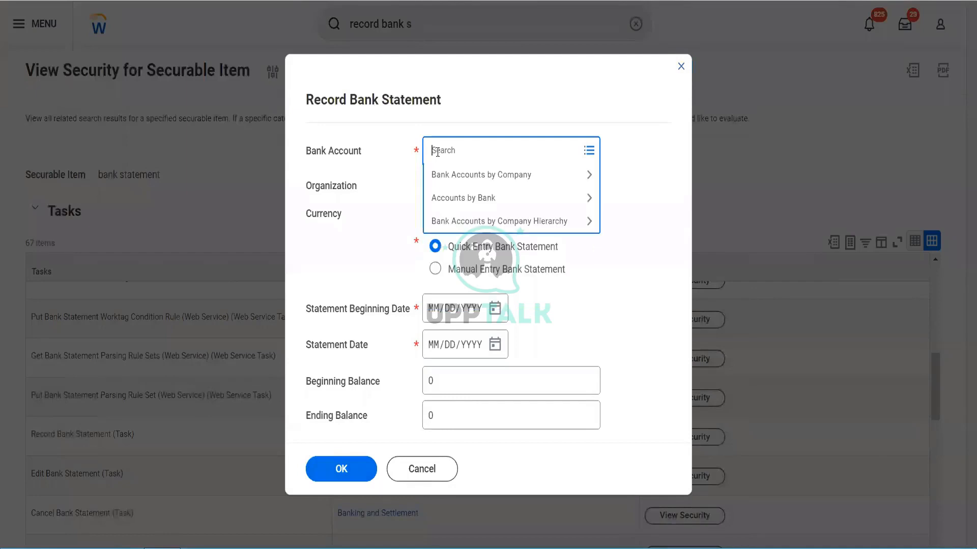
type("blinkit")
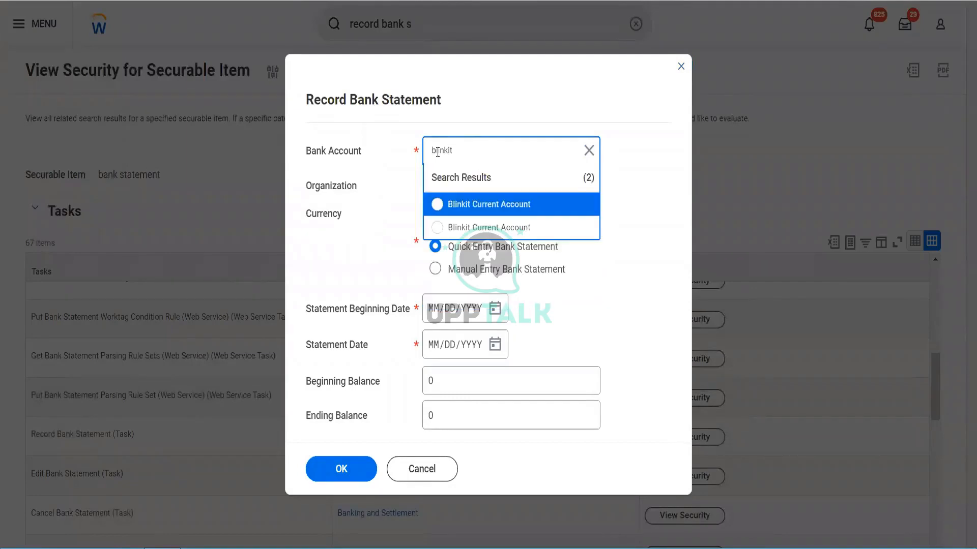
left_click(453, 206)
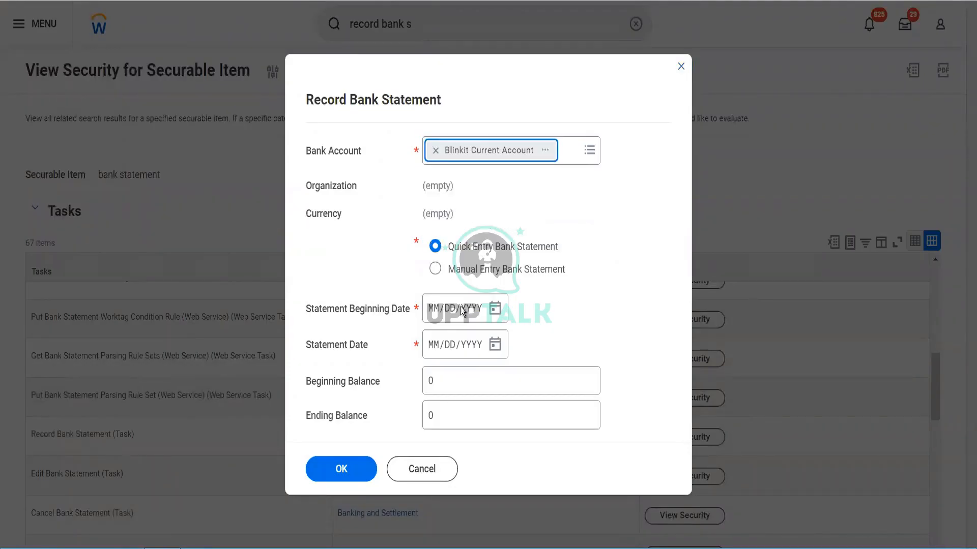
left_click(545, 150)
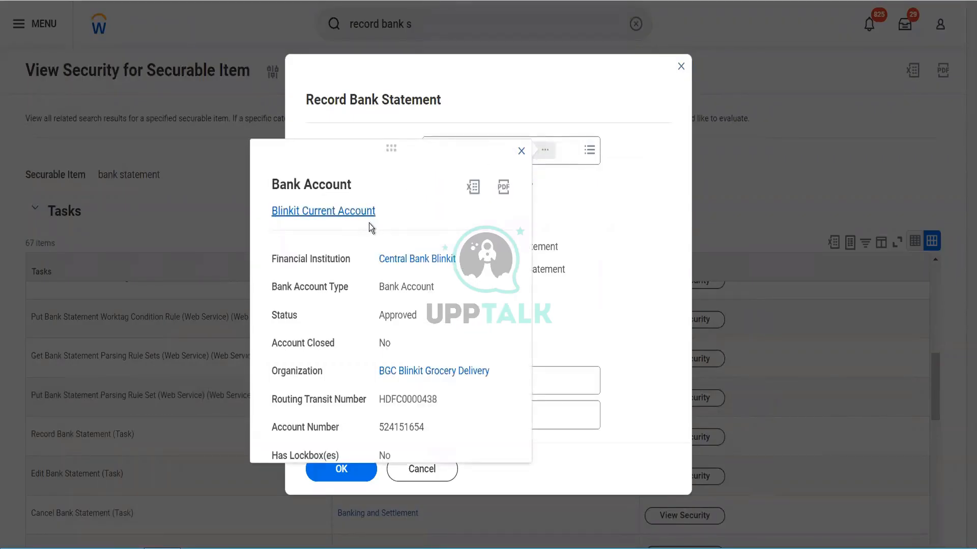
right_click(365, 220)
left_click(369, 224)
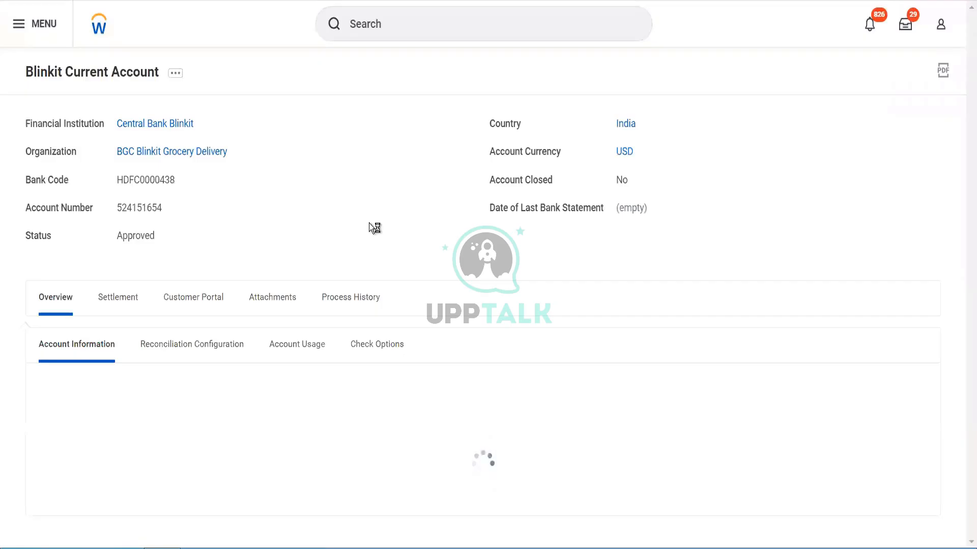
Step: Edit the bank account, rename it to Blinkit Central Account, and submit the change
left_click(175, 73)
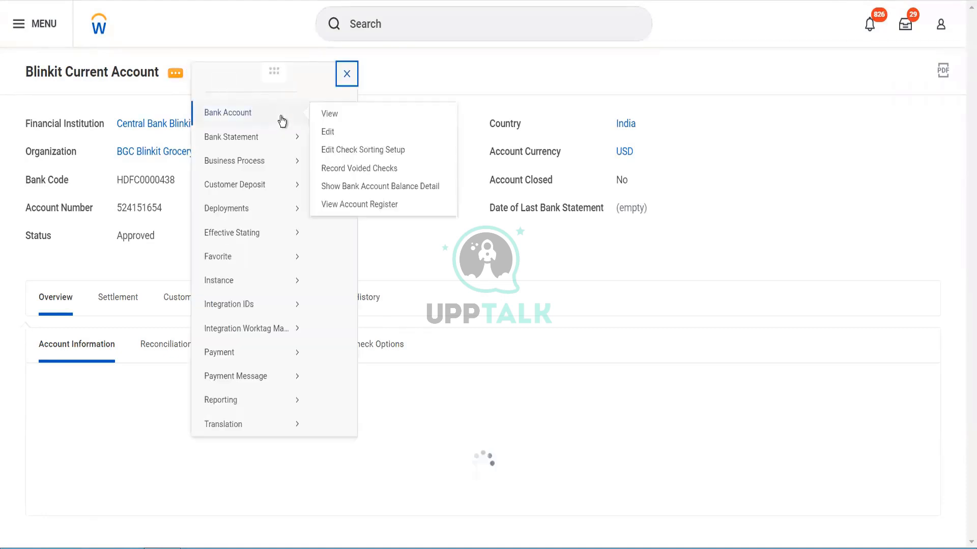
left_click(329, 132)
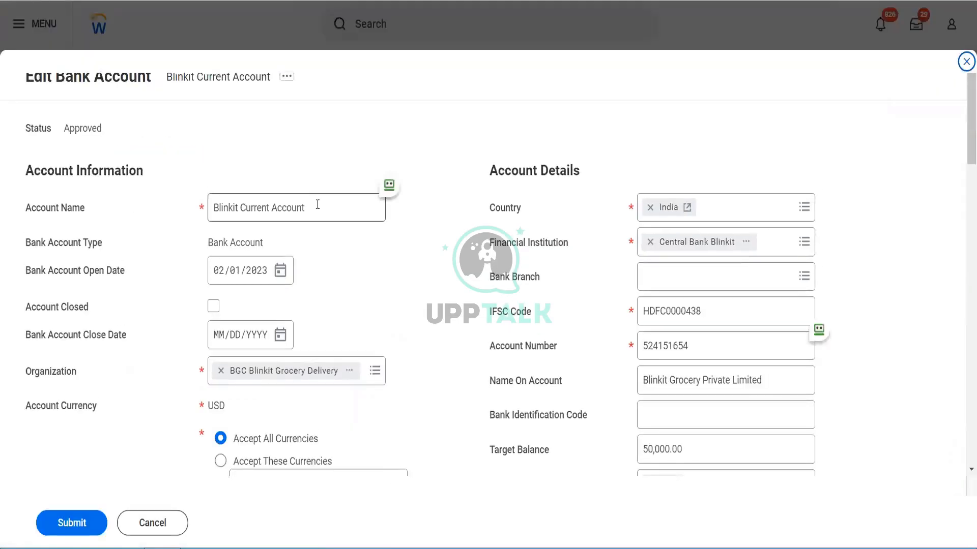
left_click_drag(317, 205, 254, 211)
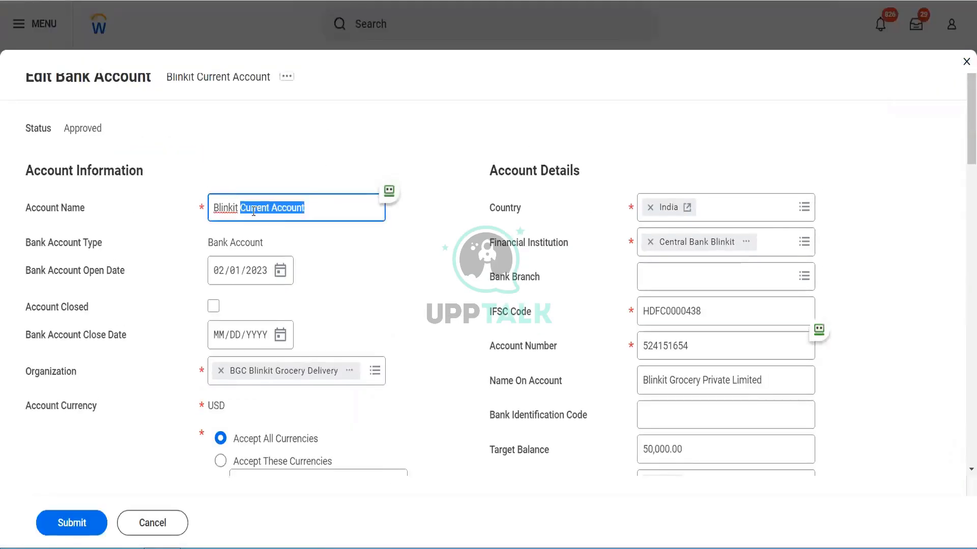
type("Central Account")
left_click(88, 532)
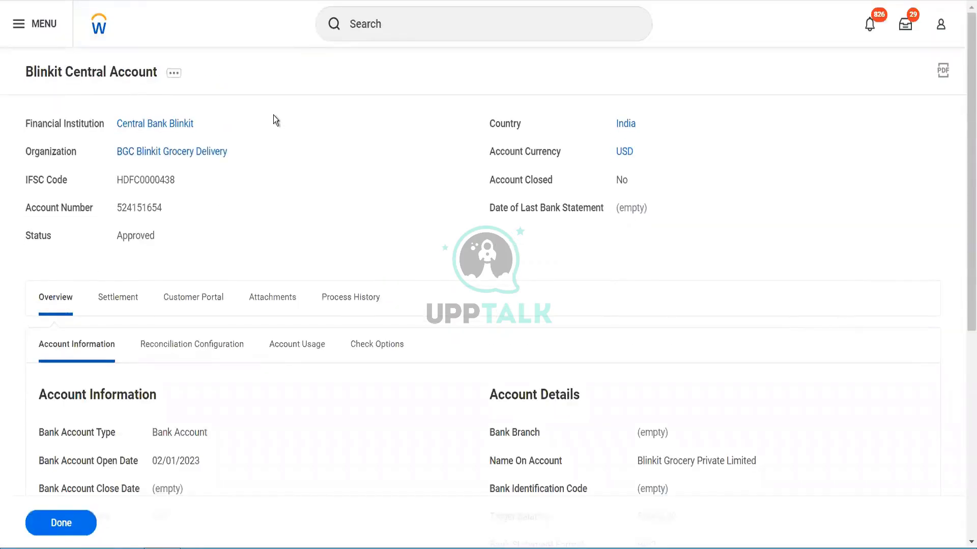
Step: Return to the Record Bank Statement form and replace its bank account with Blinkit Central Account
key("ctrl+Tab")
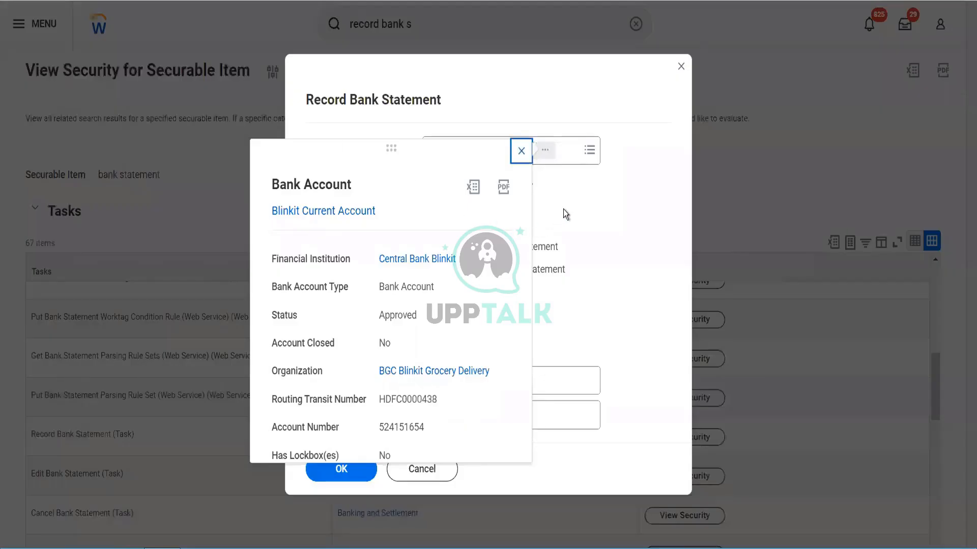
left_click(526, 161)
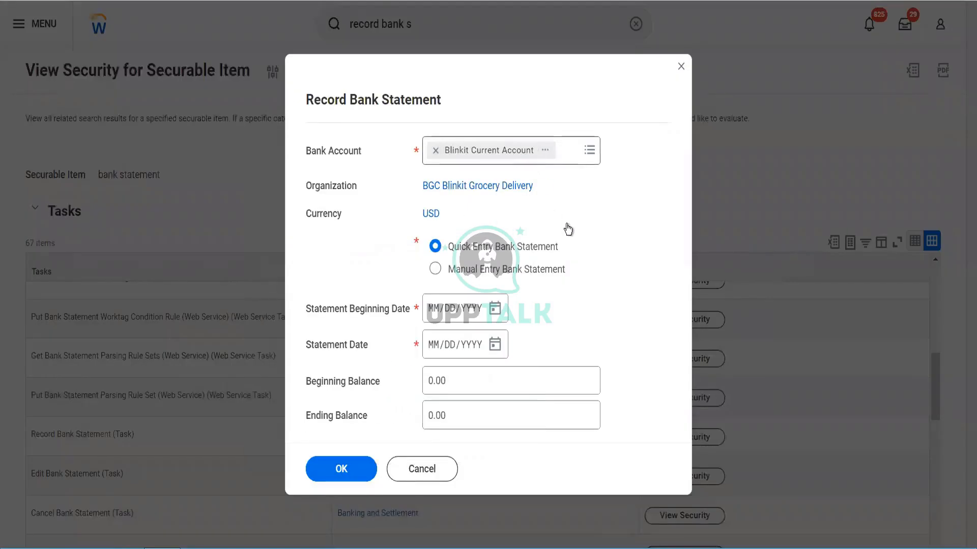
left_click(435, 152)
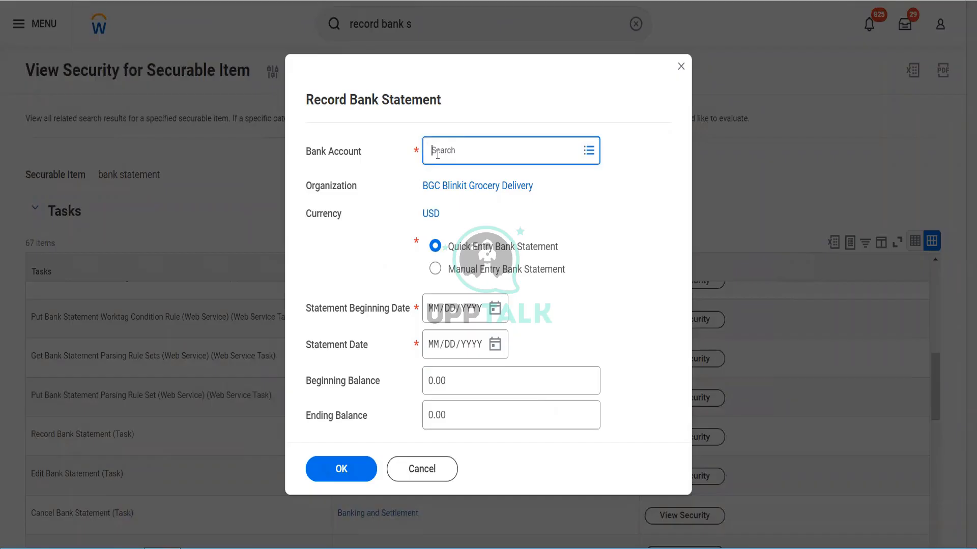
type("blinkit")
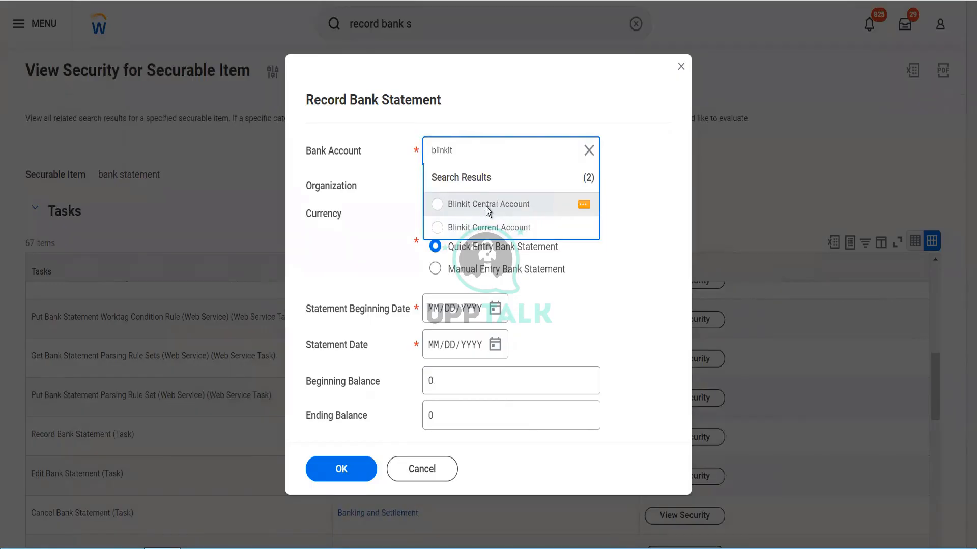
left_click(486, 206)
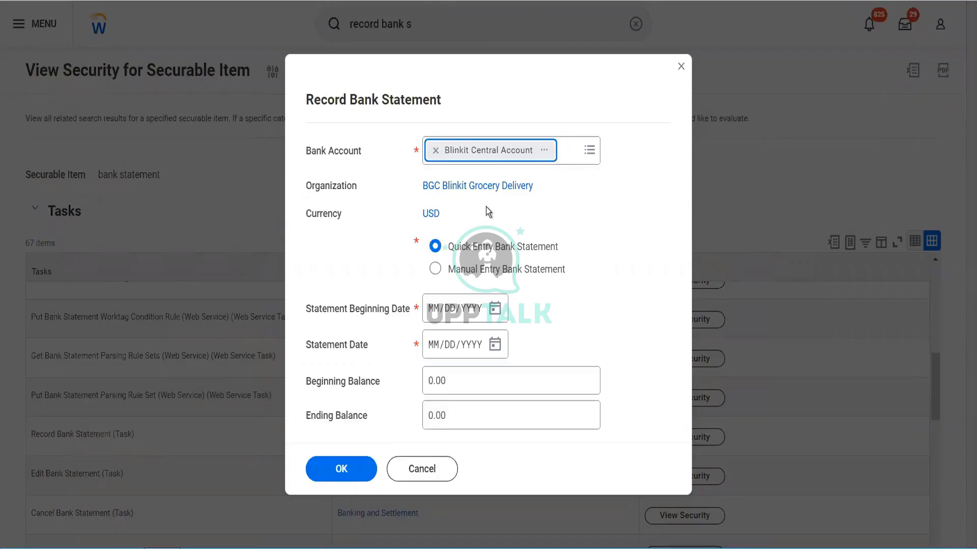
Step: Set the Statement Beginning Date to 02/01/2023 and the Statement Date to 02/28/2023
left_click(496, 315)
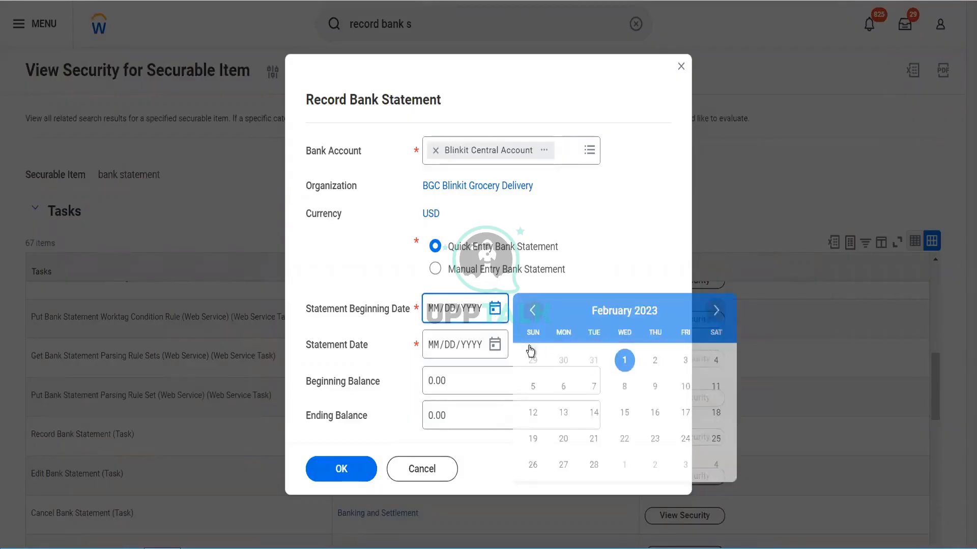
left_click(498, 346)
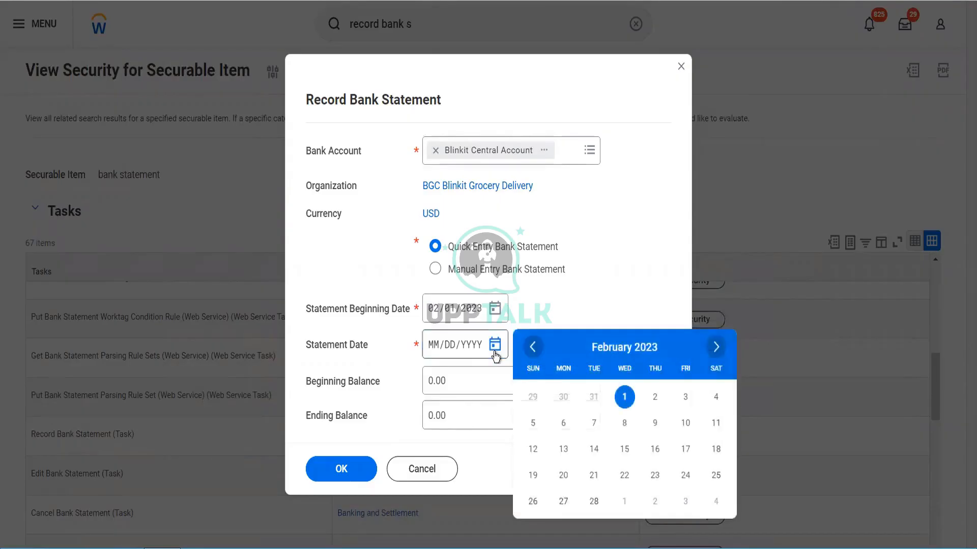
left_click(593, 503)
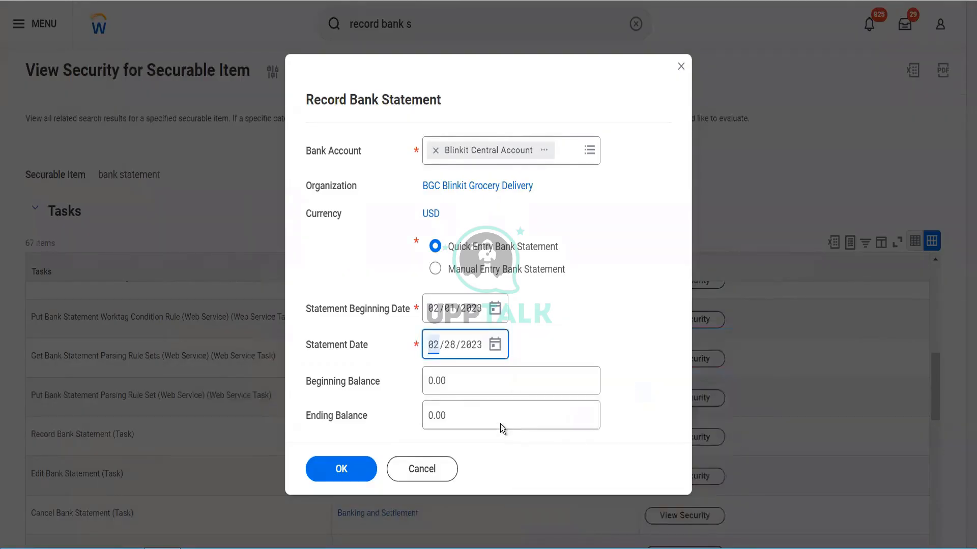
Step: Set both the Beginning Balance and the Ending Balance to 25,000 and continue to the full statement form
left_click(444, 383)
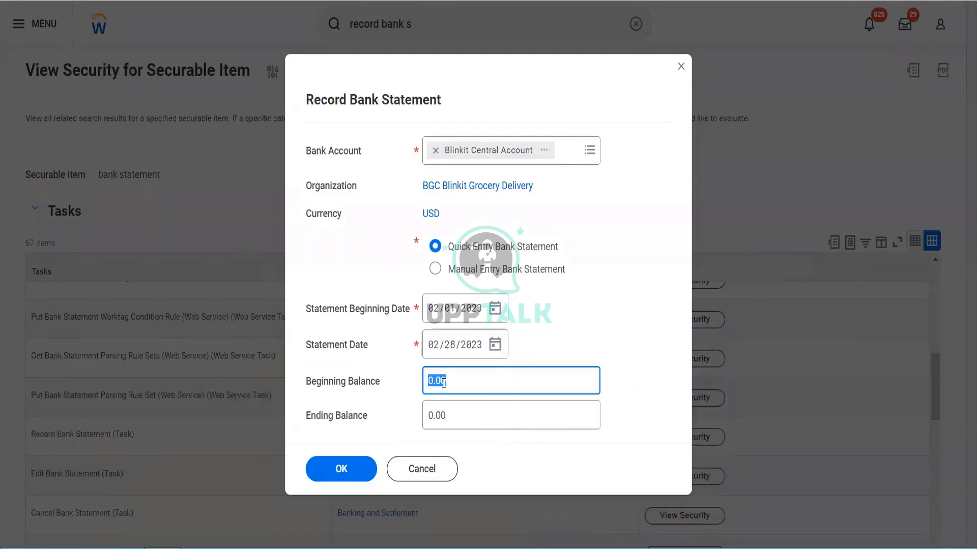
left_click(443, 383)
type("200")
key("BackSpace")
key("BackSpace")
key("BackSpace")
key("BackSpace")
key("BackSpace")
key("BackSpace")
key("BackSpace")
type("5")
key("BackSpace")
type("25000")
key("Tab")
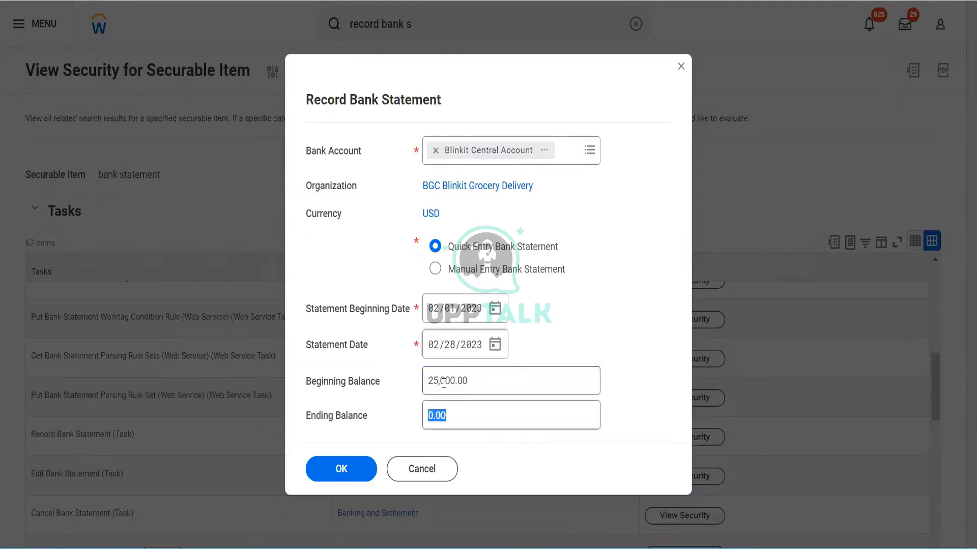
type("25000")
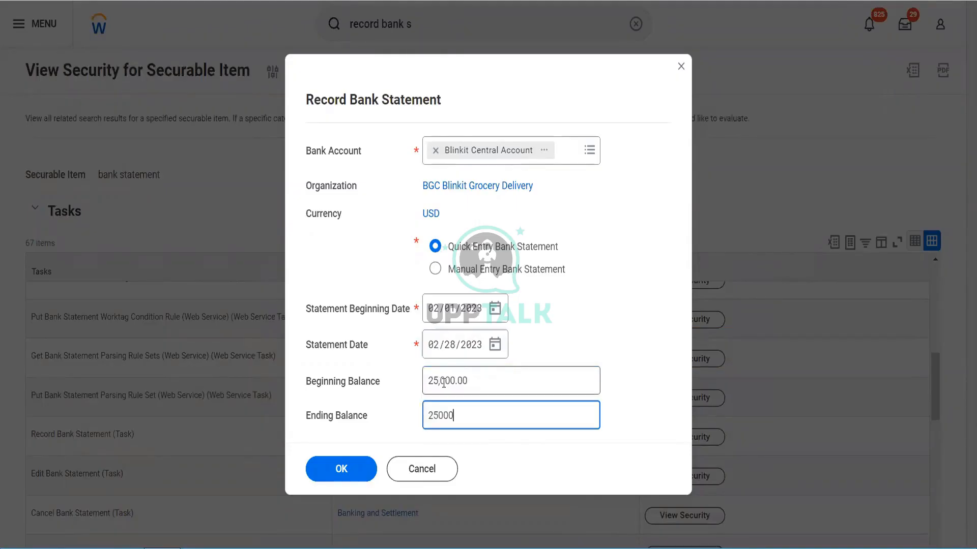
left_click(361, 473)
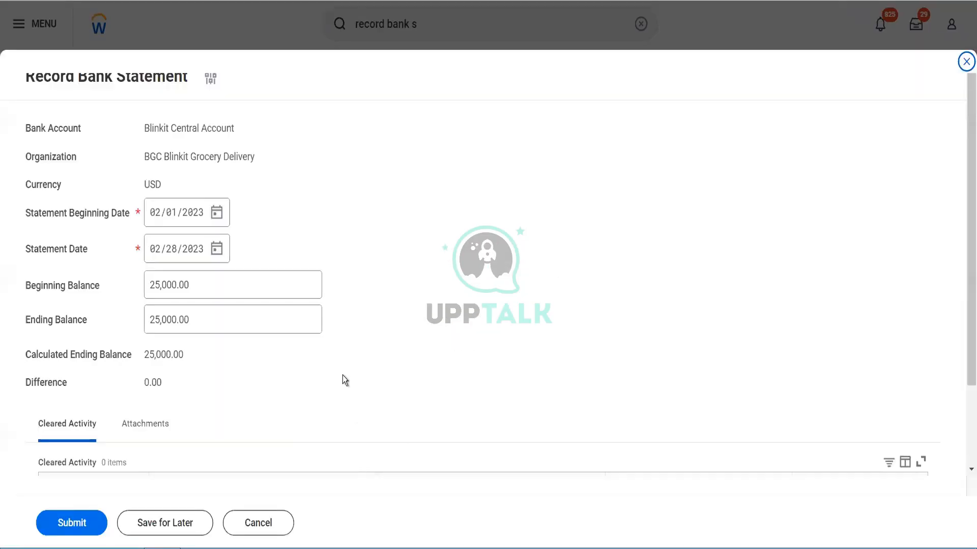
Step: Submit the February bank statement without cleared activity and close the business process confirmation
scroll(343, 380, "down", 2)
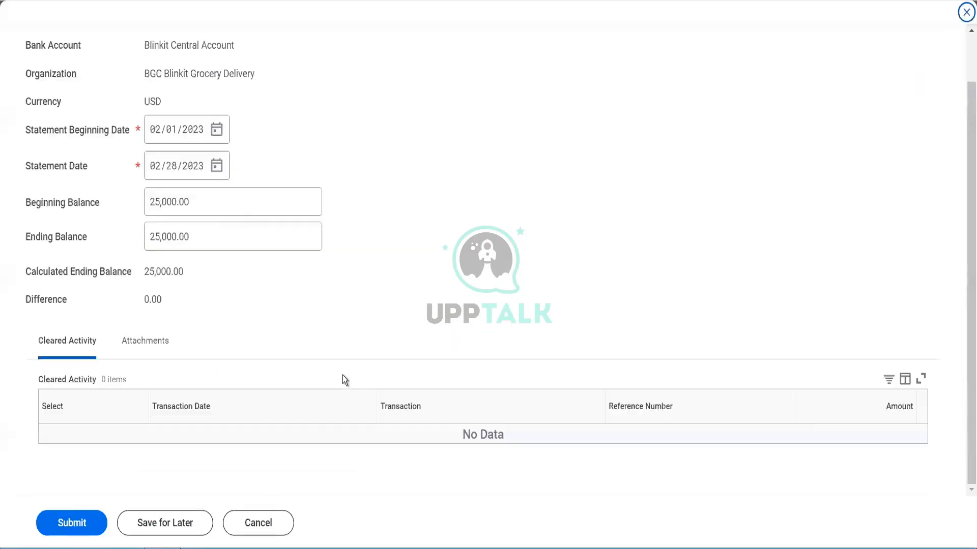
left_click(72, 523)
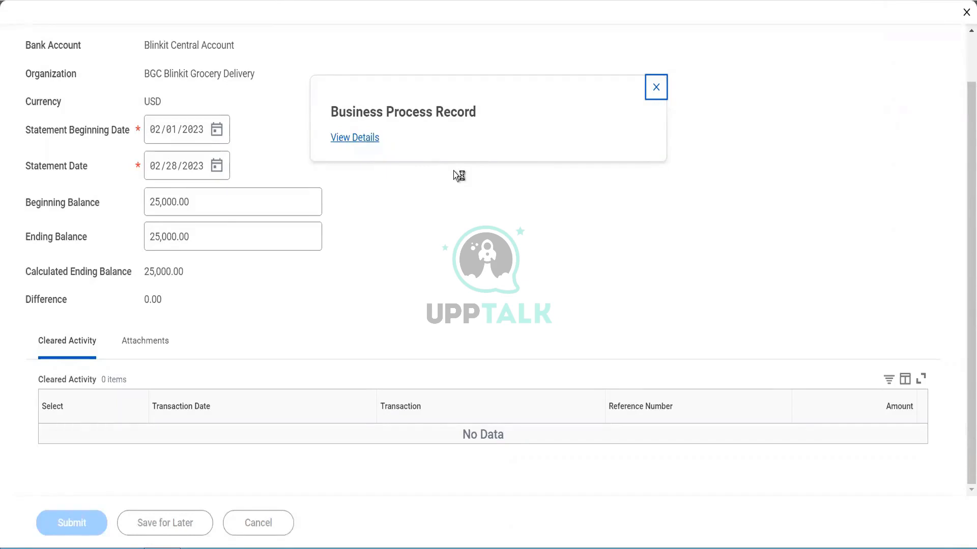
left_click(657, 87)
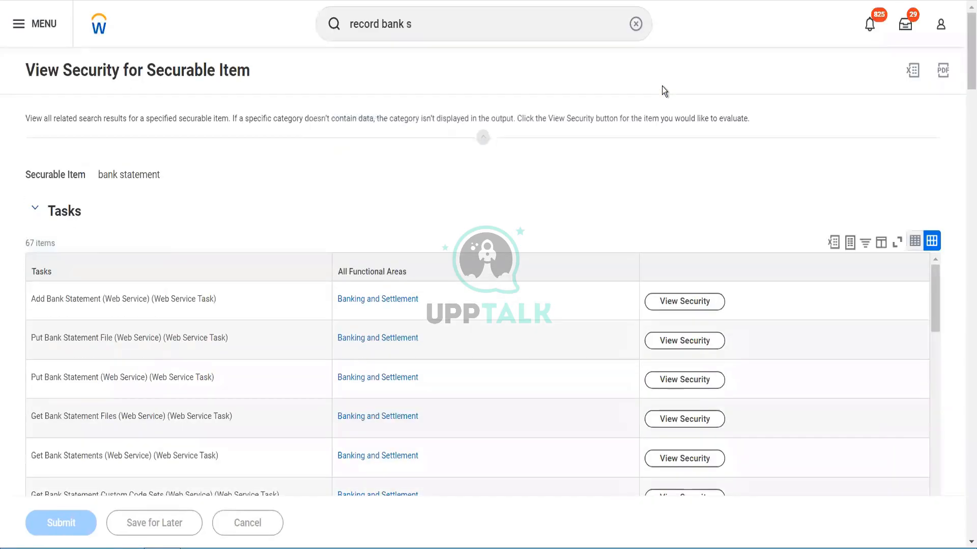
Step: Search for "record bank state" and open the Record Bank Statement task again
left_click(456, 31)
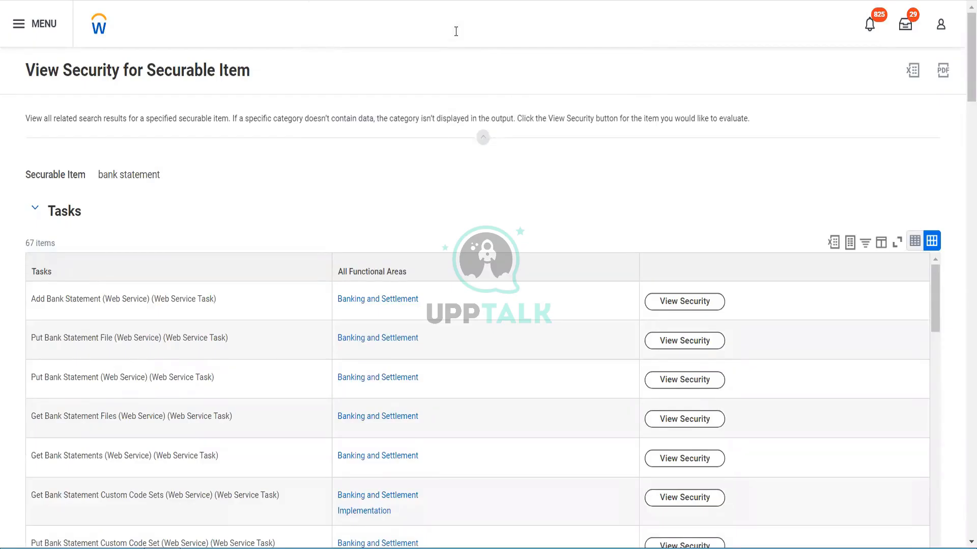
type("t")
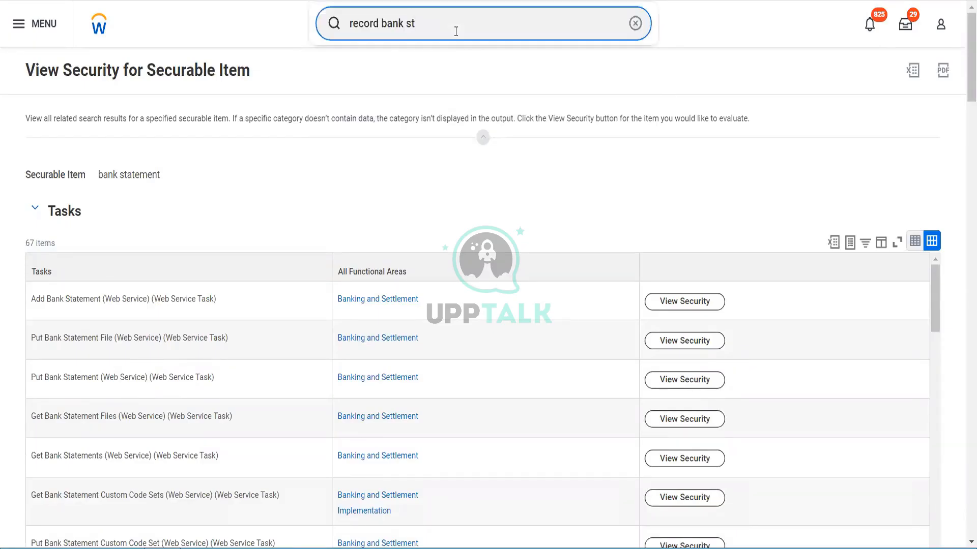
type("ate")
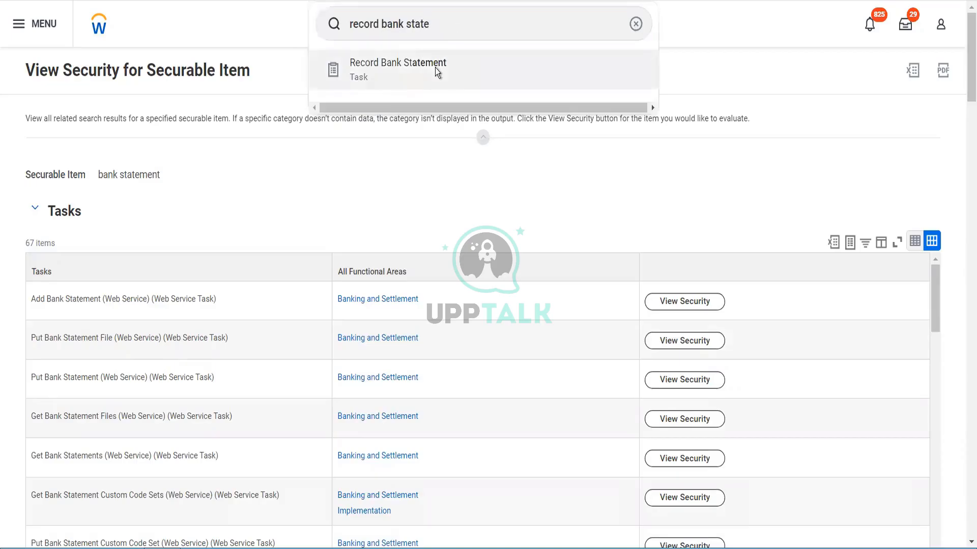
left_click(435, 68)
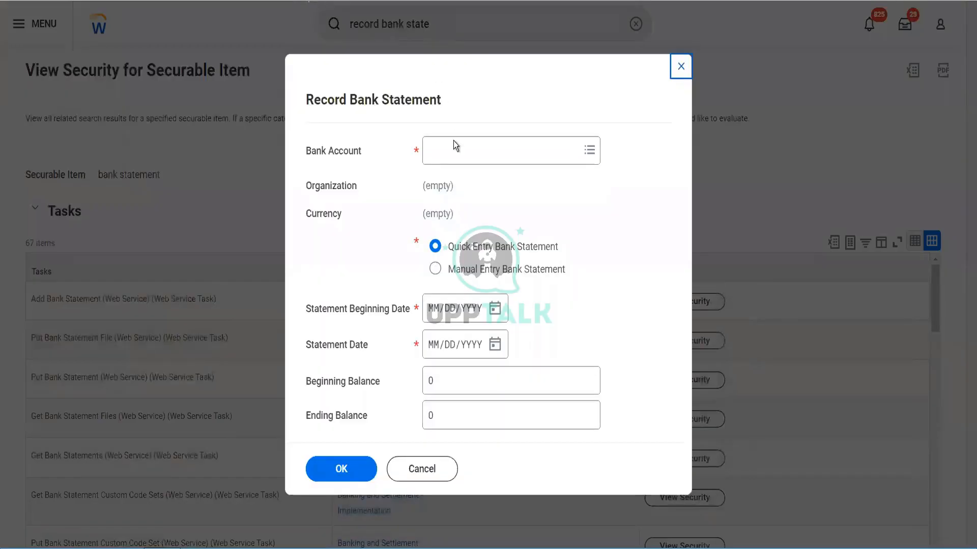
Step: Select Blinkit Central Account as the bank account and choose Manual Entry Bank Statement
left_click(455, 148)
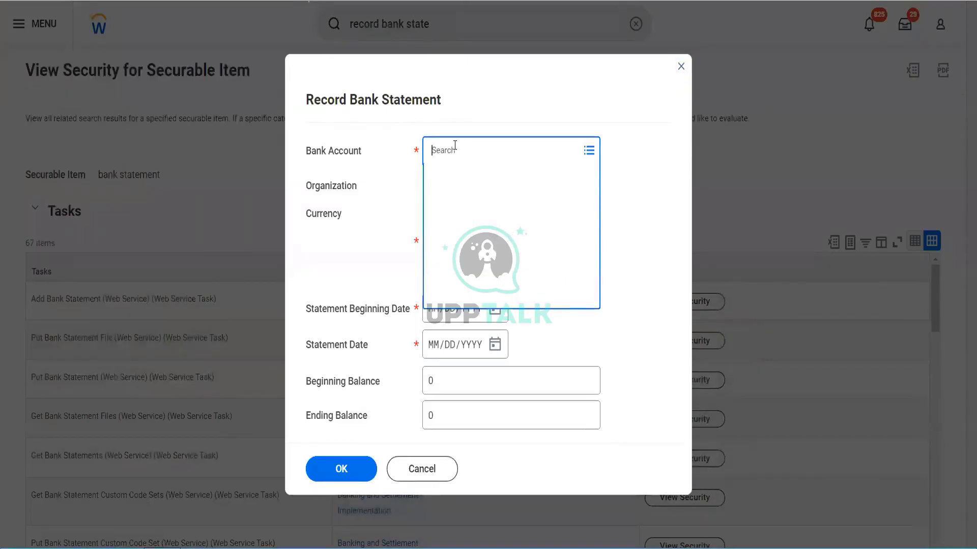
type("blinkit")
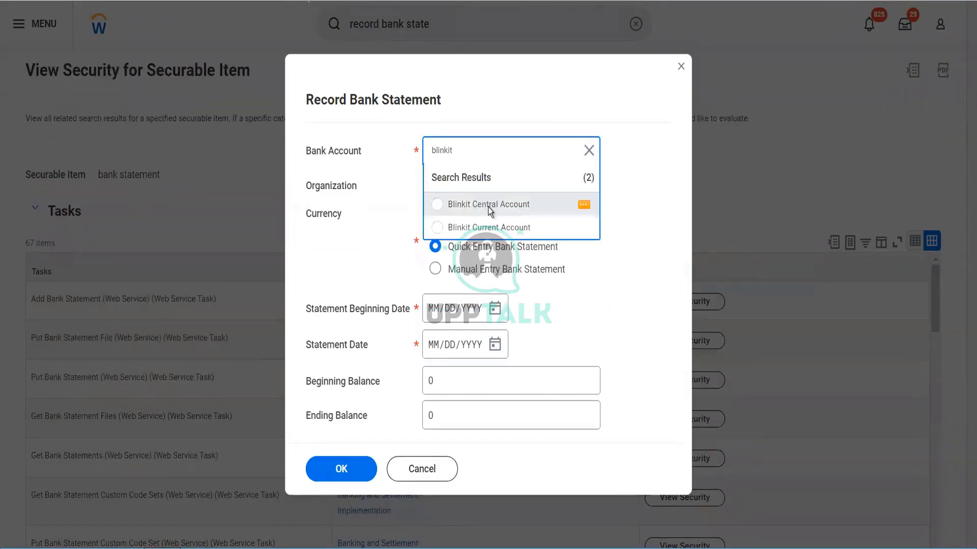
left_click(489, 209)
left_click(436, 269)
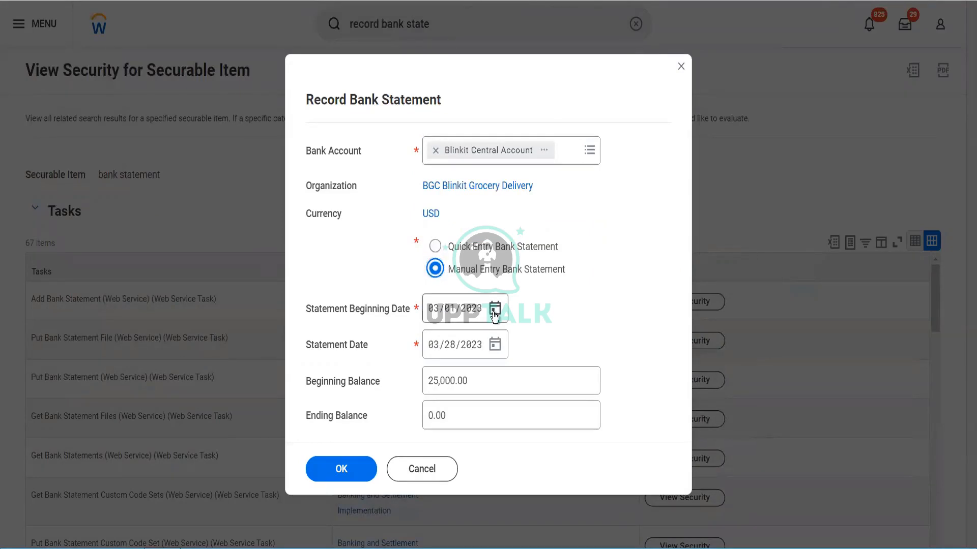
Step: Keep the suggested Statement Beginning Date and set the Statement Date to 03/31/2023
left_click(494, 312)
left_click(494, 316)
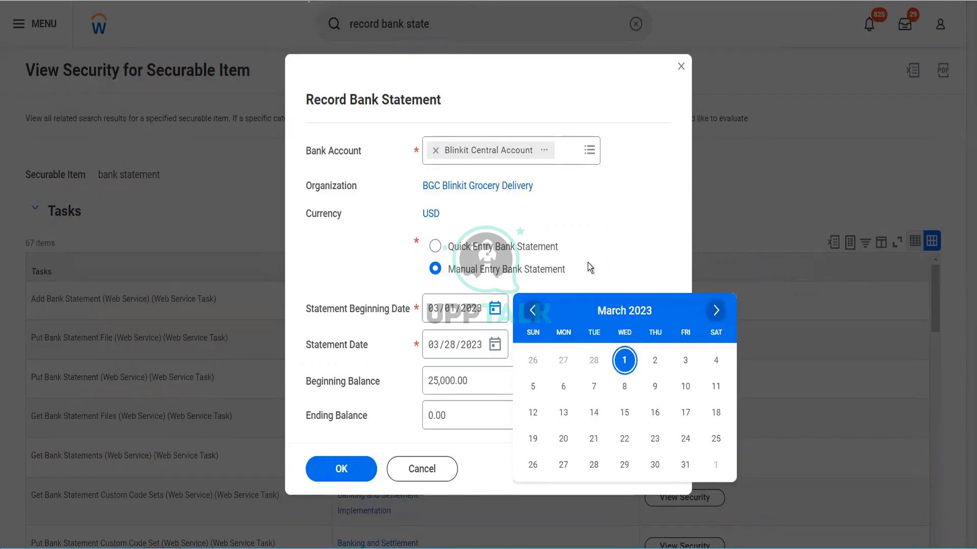
left_click(485, 357)
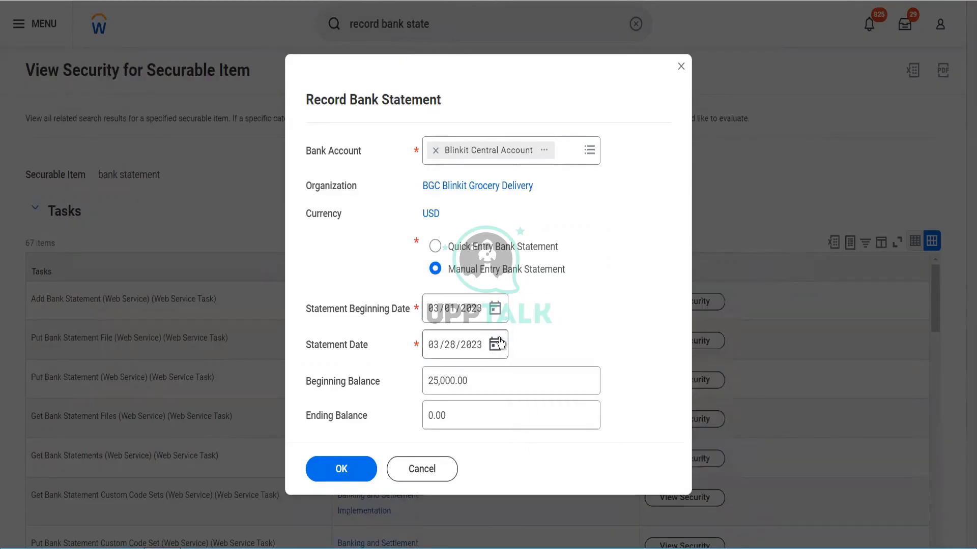
left_click(496, 345)
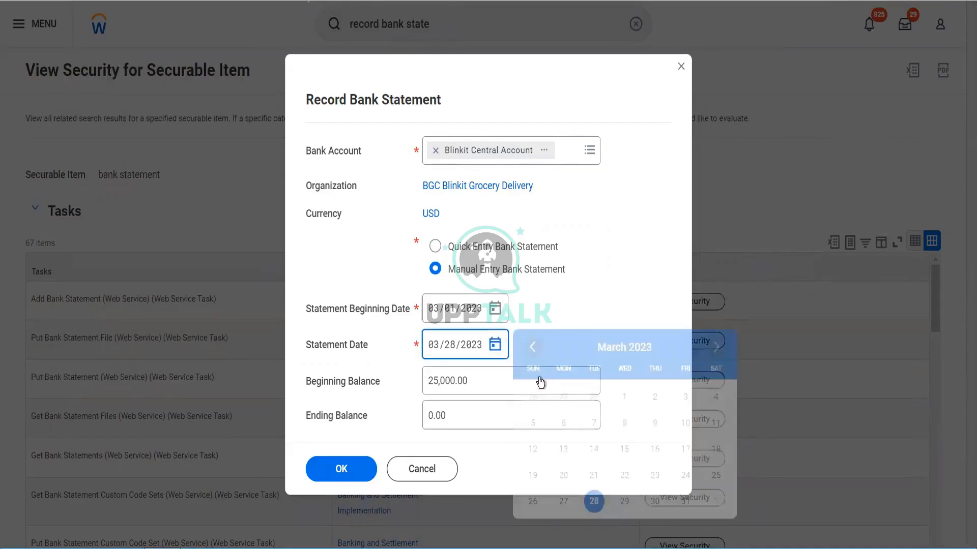
left_click(686, 503)
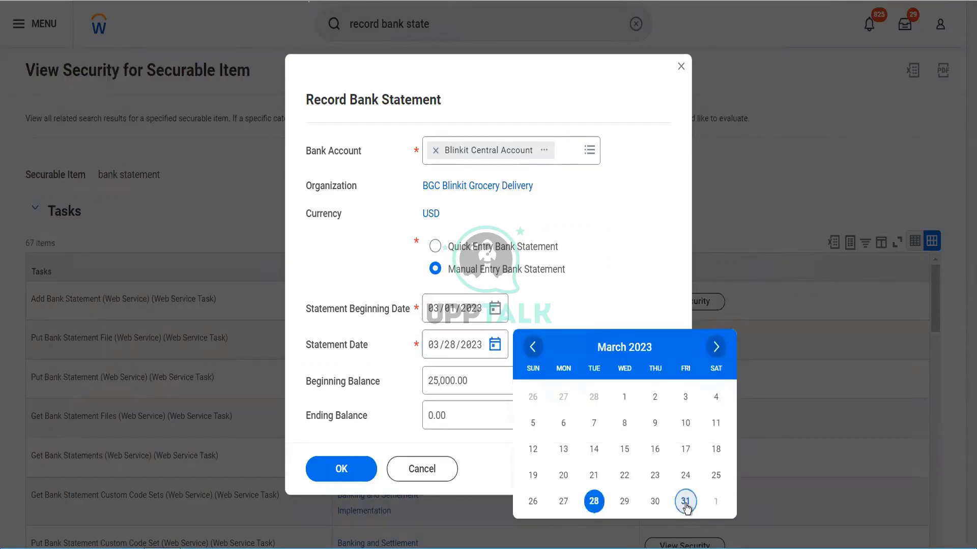
Step: Set the Ending Balance to 15,000.00 and continue to the full March bank statement form
left_click(462, 414)
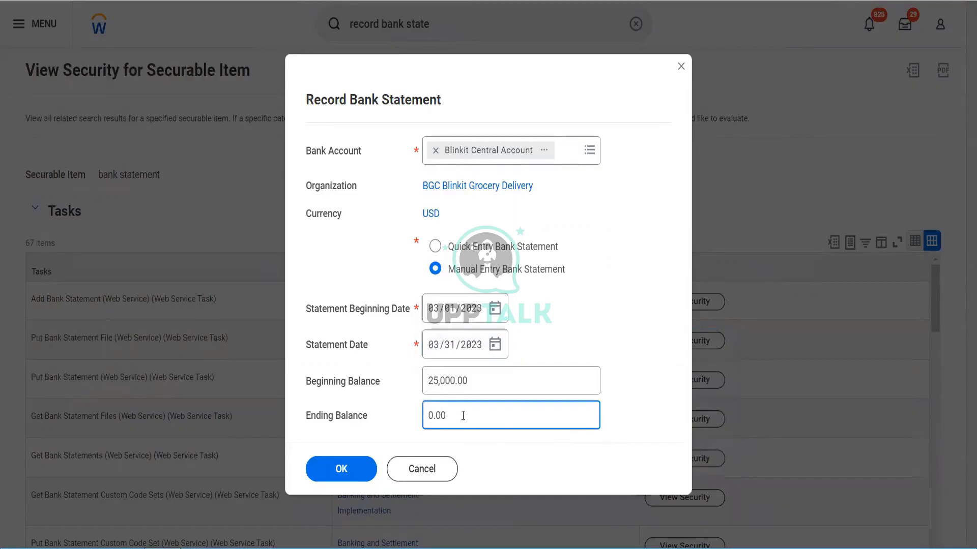
left_click_drag(463, 416, 372, 391)
type("15000")
key("Tab")
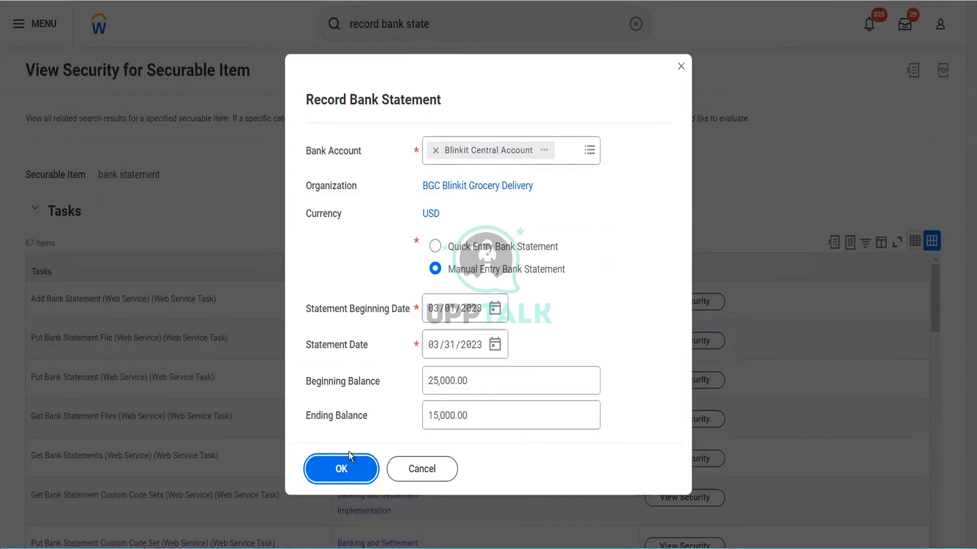
left_click(349, 469)
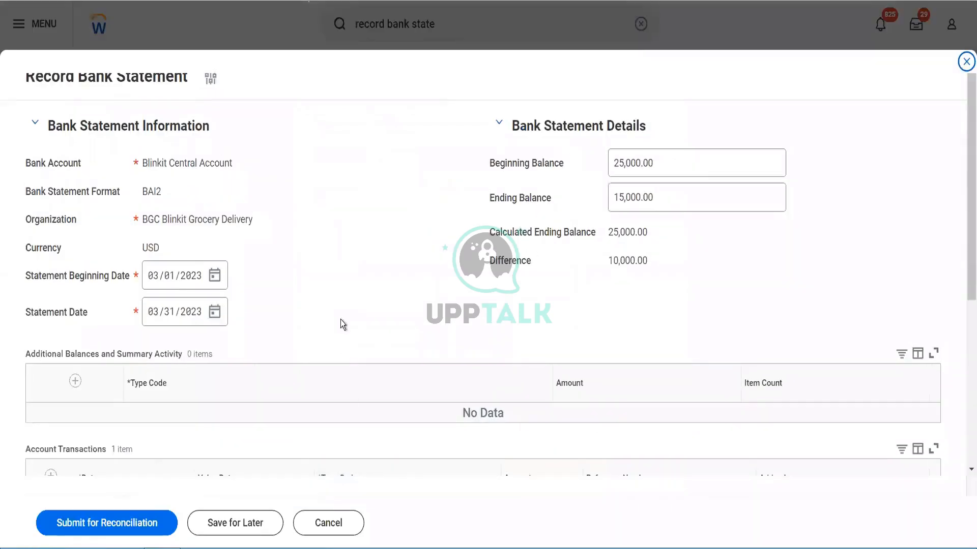
Step: Add an Additional Balances and Summary Activity row with type code 170 Total Other Check Deposits from Deposits - Credits and an amount of 5,000
scroll(341, 319, "down", 3)
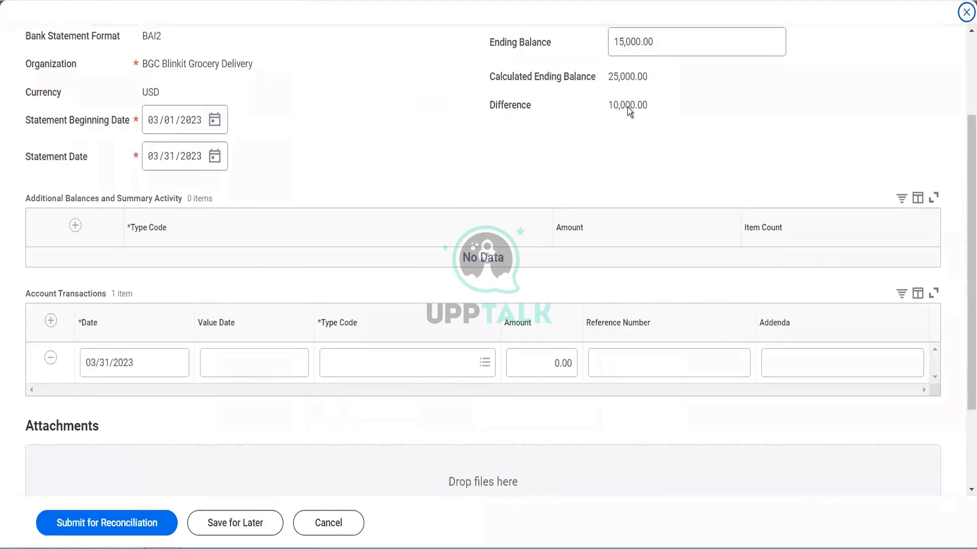
scroll(628, 107, "up", 2)
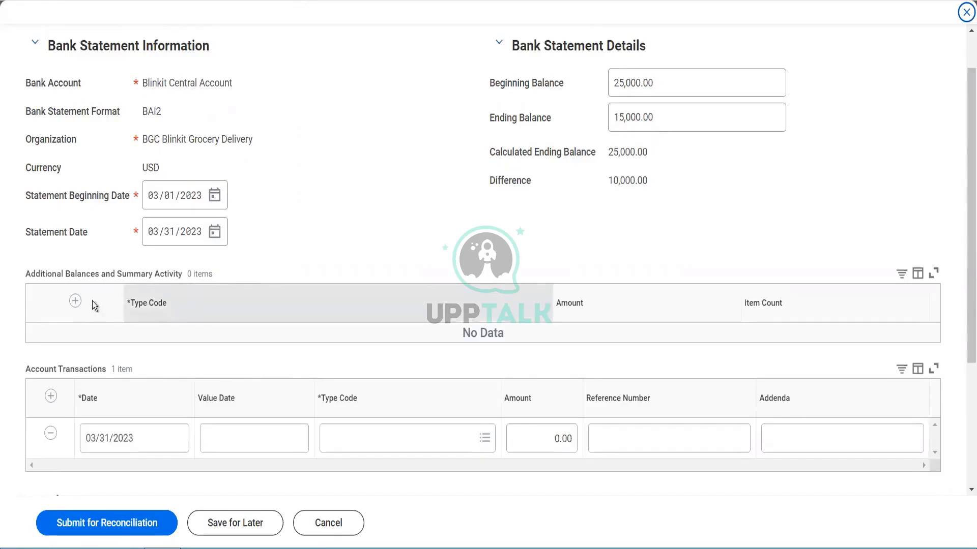
left_click(75, 301)
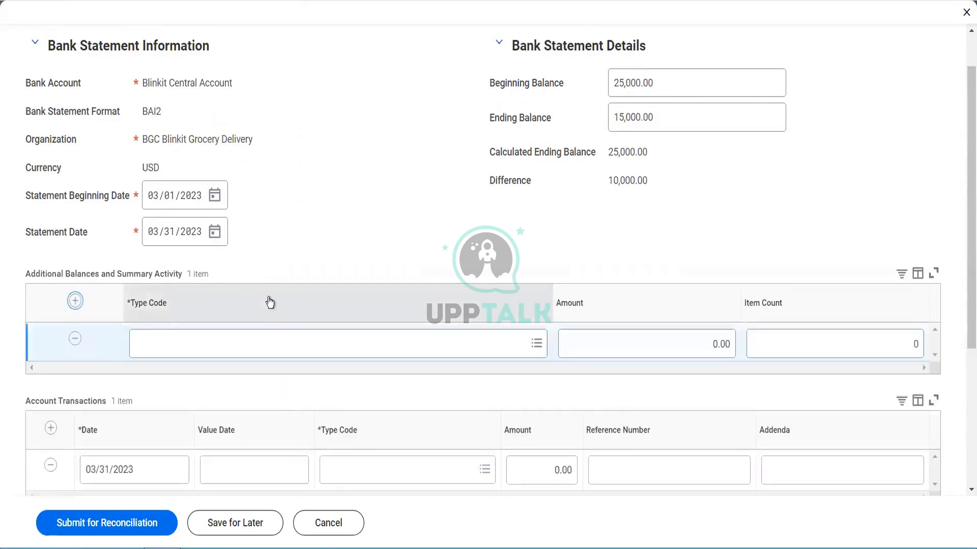
left_click(258, 343)
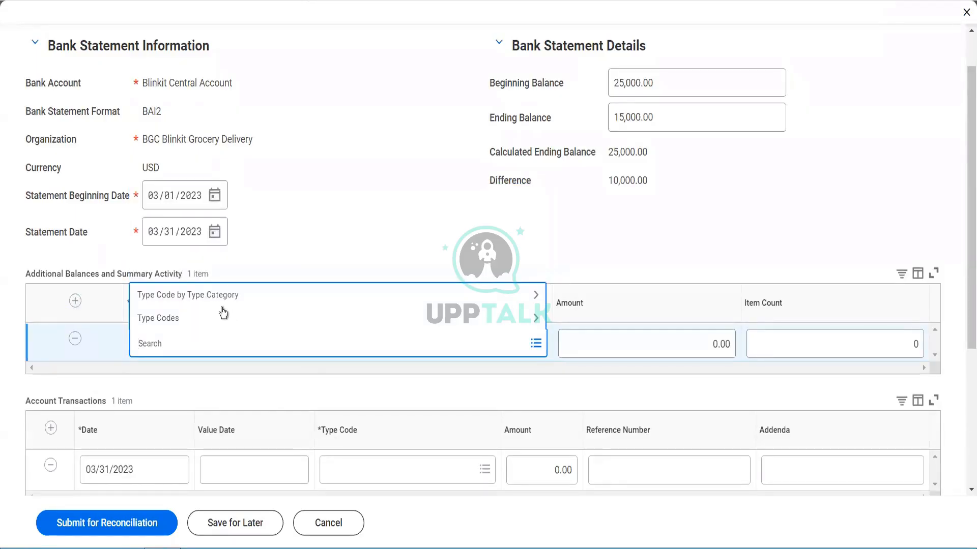
left_click(217, 296)
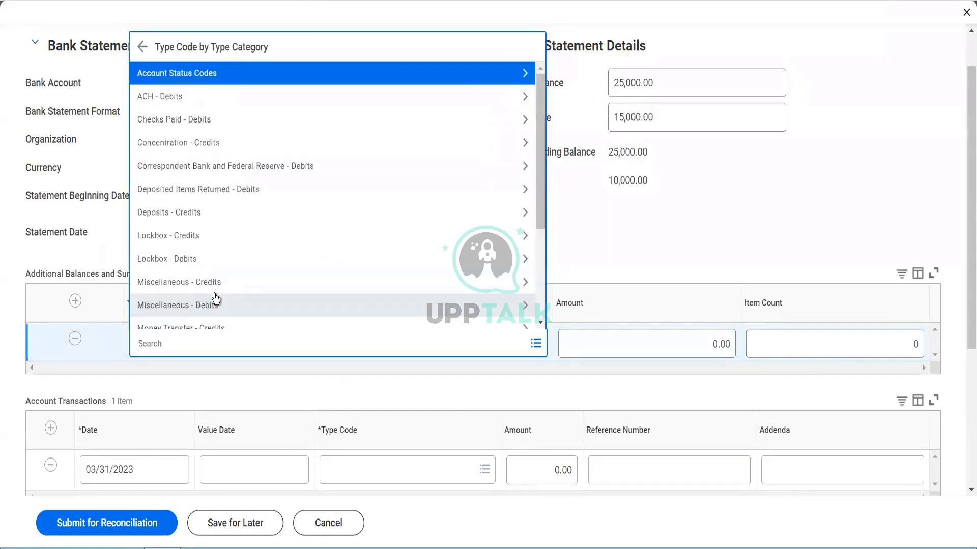
left_click(200, 220)
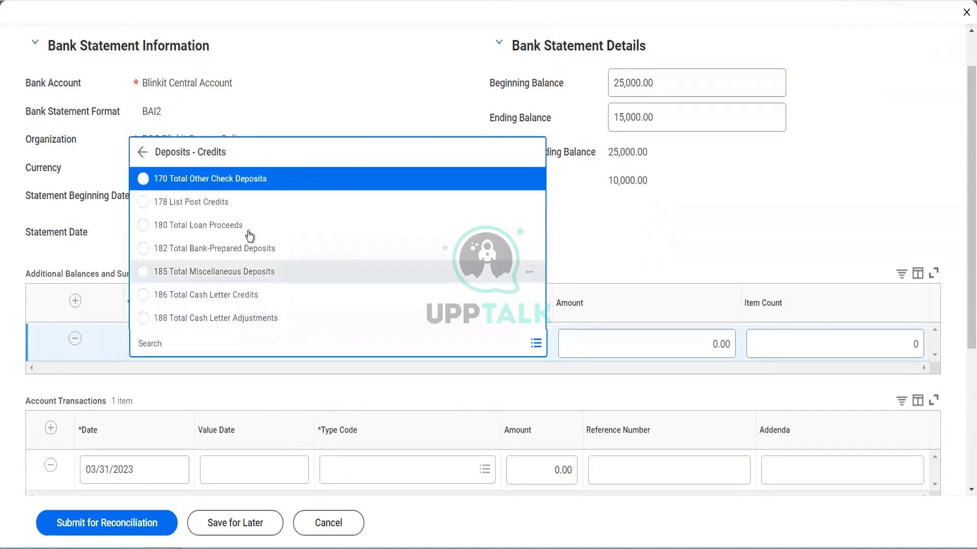
left_click(243, 182)
left_click(685, 347)
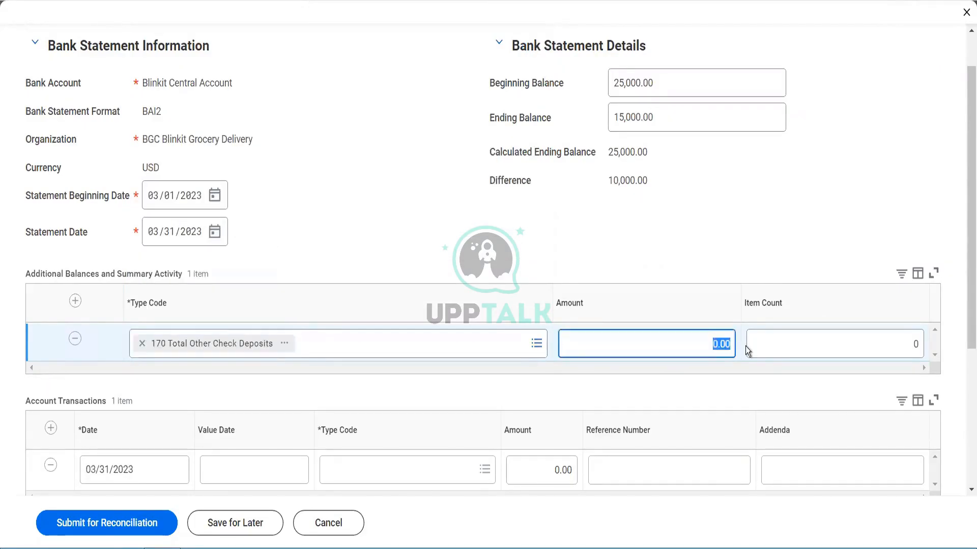
type("5000")
key("Tab")
Step: Set the Value Date of the account transaction to 03/02/2023
scroll(746, 346, "down", 2)
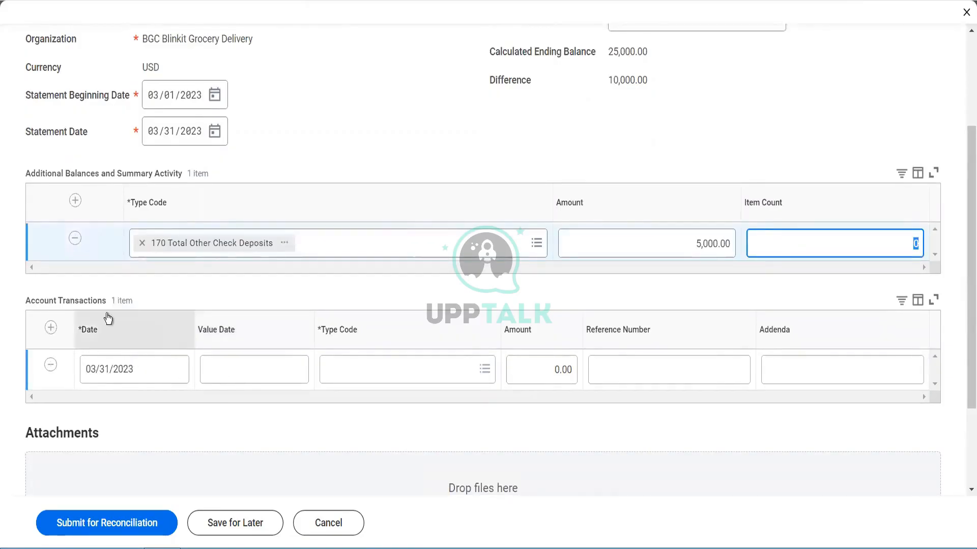
left_click(260, 376)
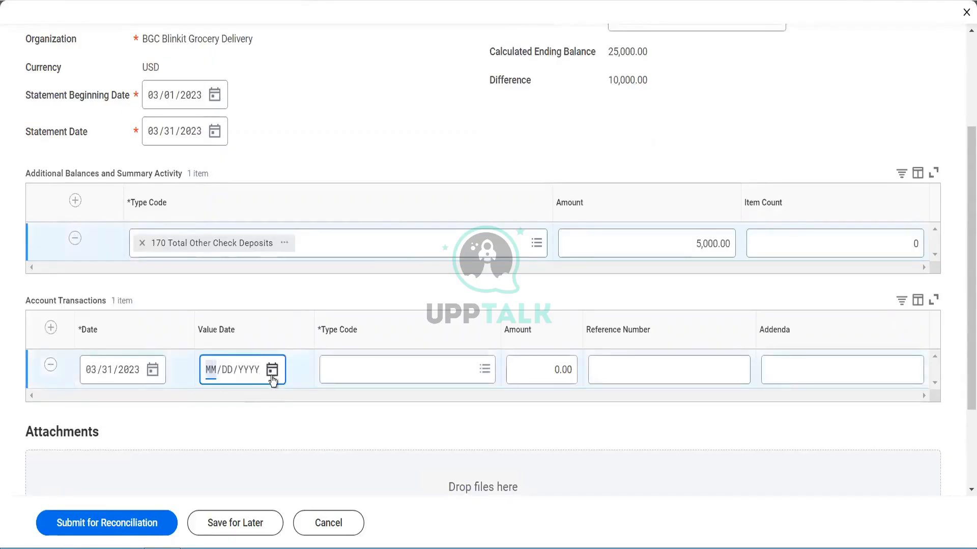
left_click(272, 376)
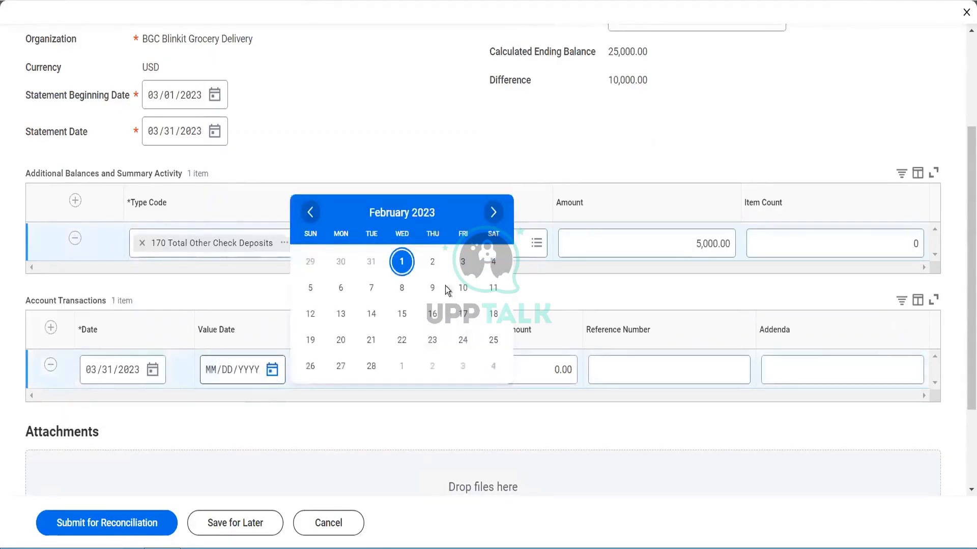
left_click(493, 212)
left_click(432, 262)
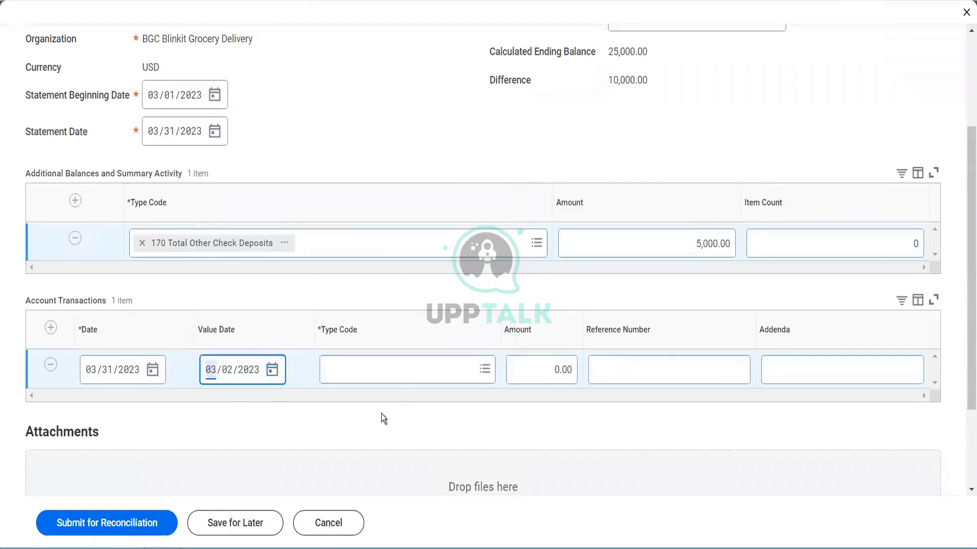
Step: Give the account transaction the Deposits - Credits type code 171 Individual Loan Deposit and an amount of 5,000
left_click(395, 385)
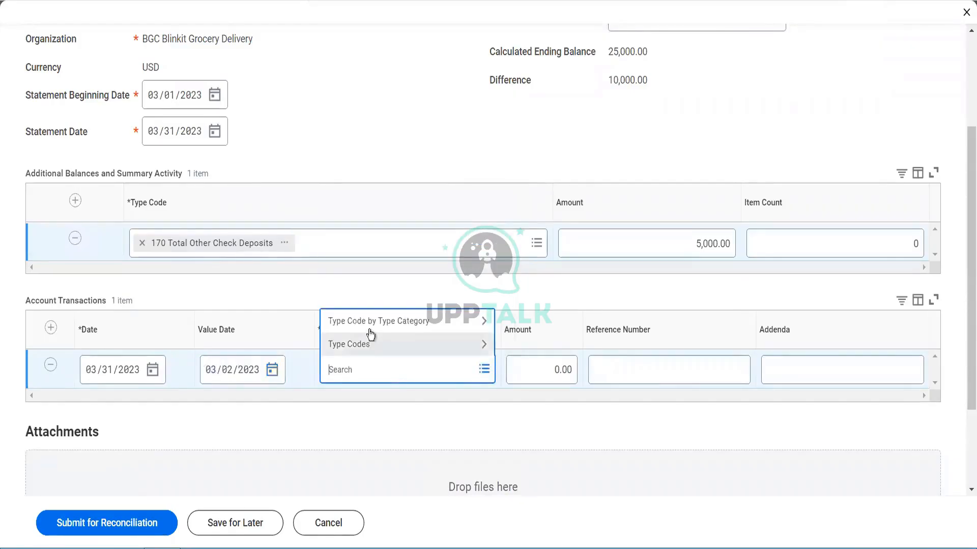
left_click(368, 324)
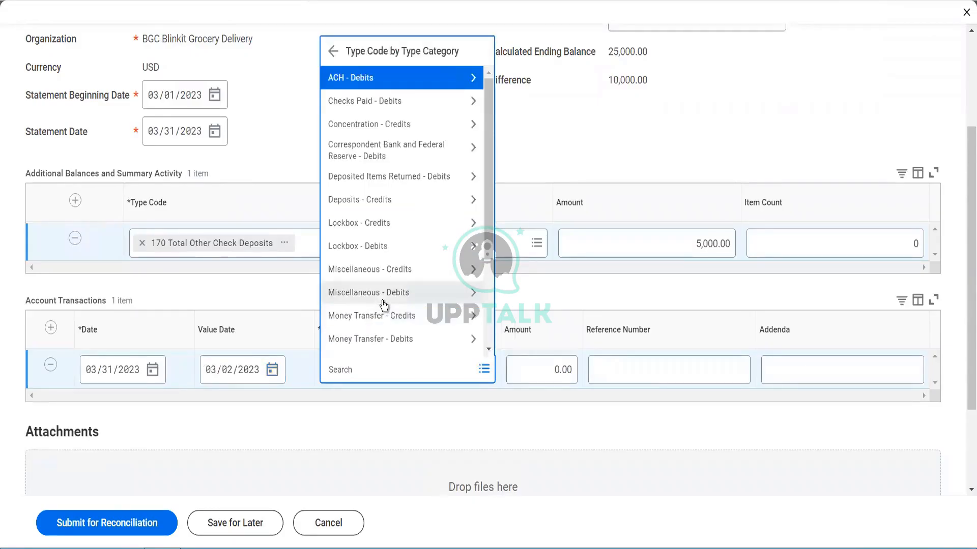
left_click(376, 209)
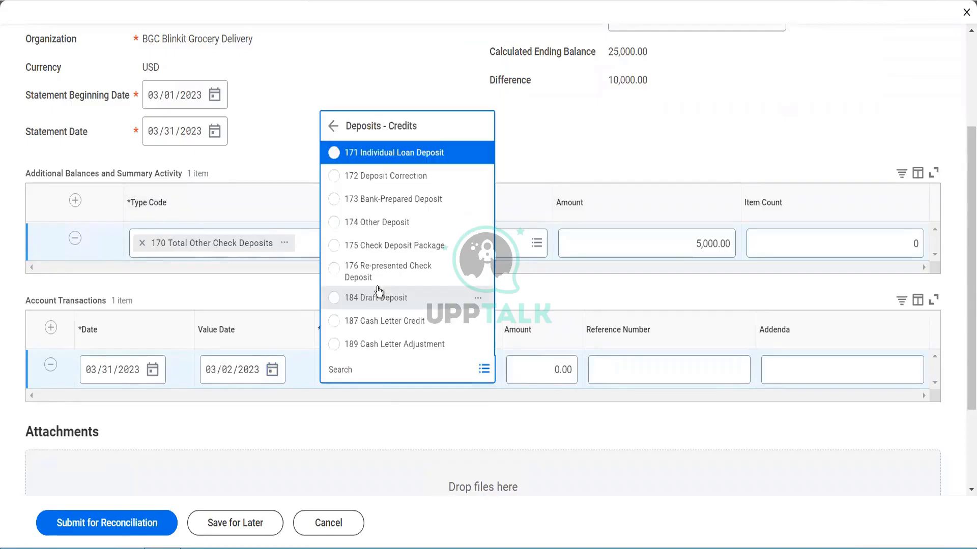
left_click(398, 163)
left_click(559, 379)
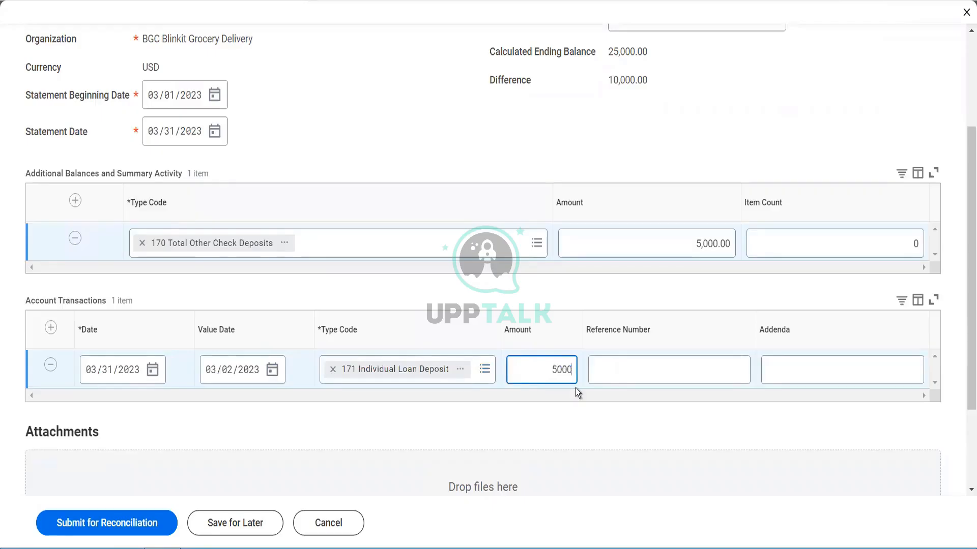
key("Tab")
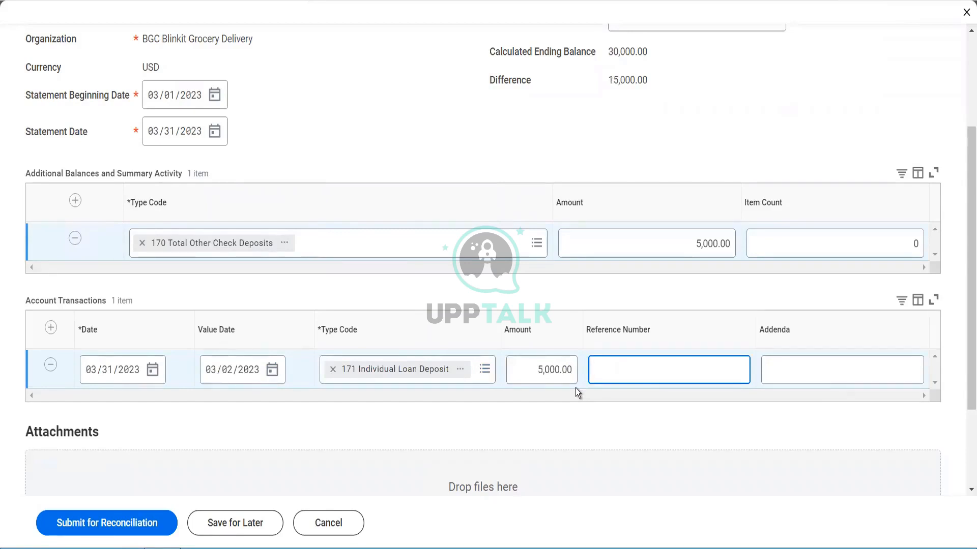
Step: Enter the account transaction's reference number and fill its Addenda with "for XYZ Customer"
type("3546541645664")
left_click(819, 379)
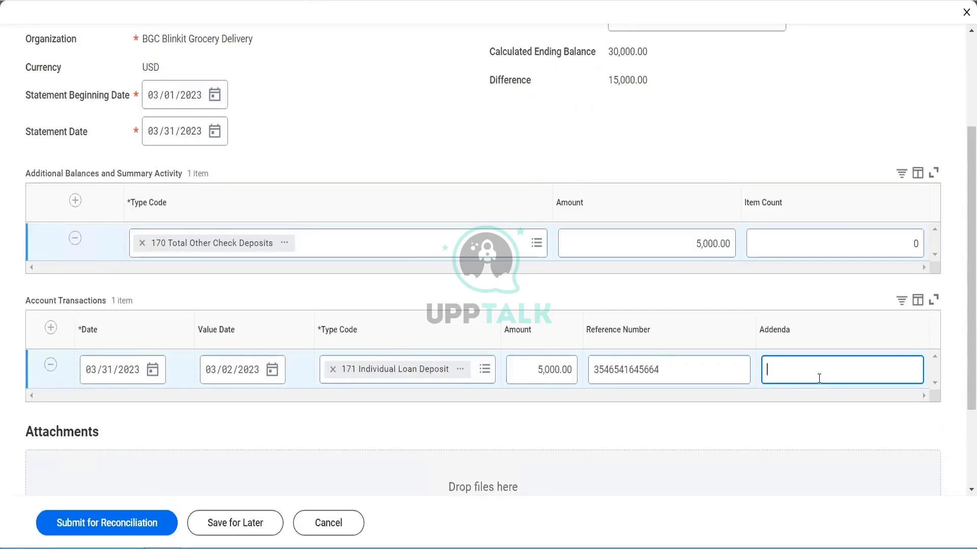
type("for XYZ Customer")
Step: Review the statement's balances and entries, and set the Beginning Balance to 15,000
scroll(761, 130, "up", 3)
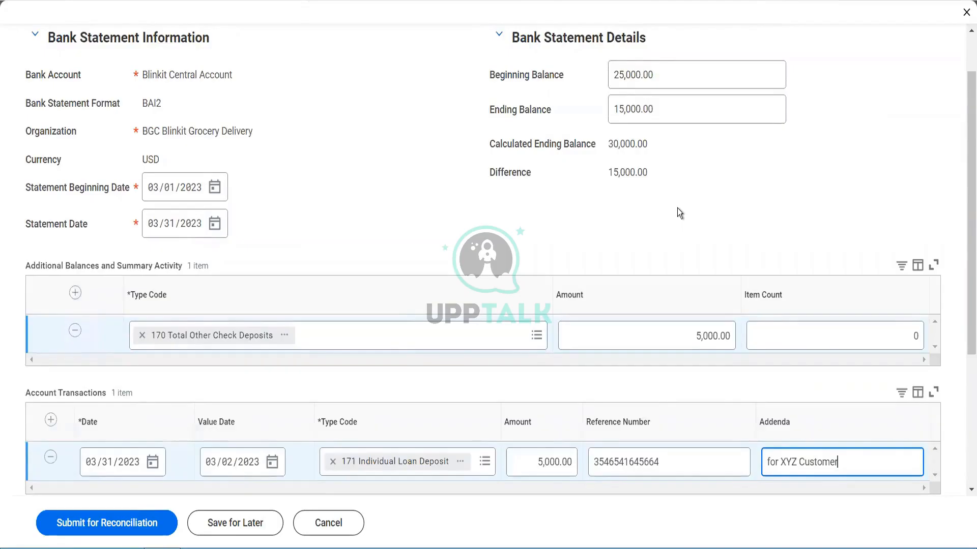
scroll(680, 212, "down", 2)
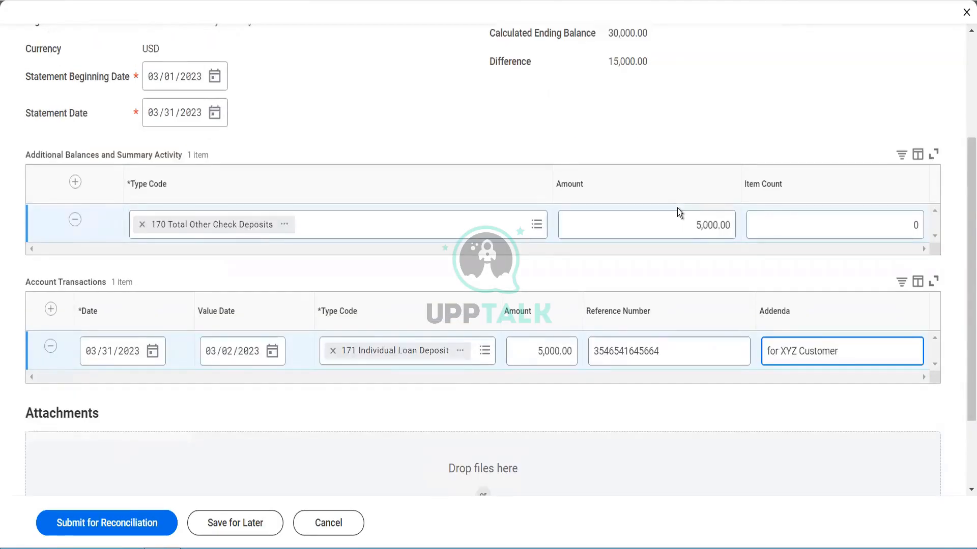
scroll(679, 146, "up", 3)
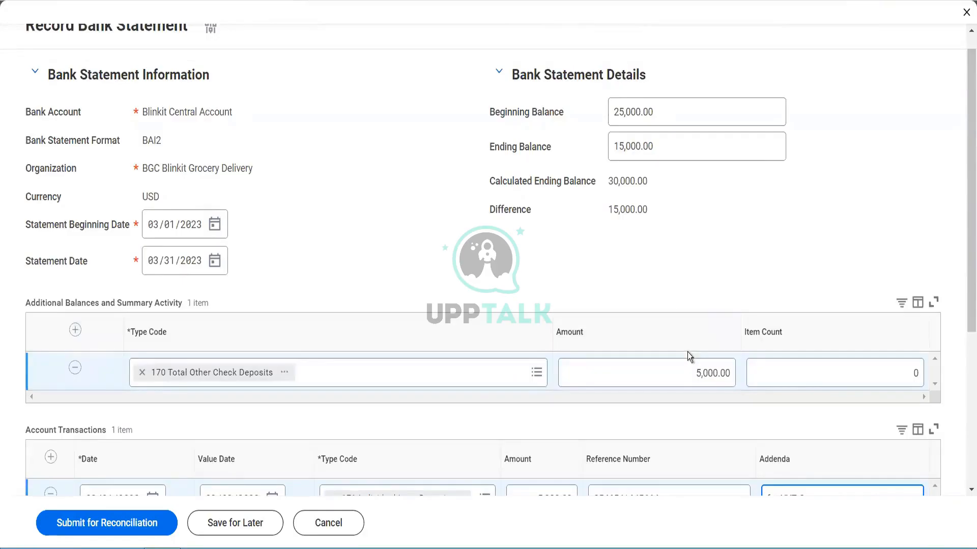
scroll(687, 352, "down", 4)
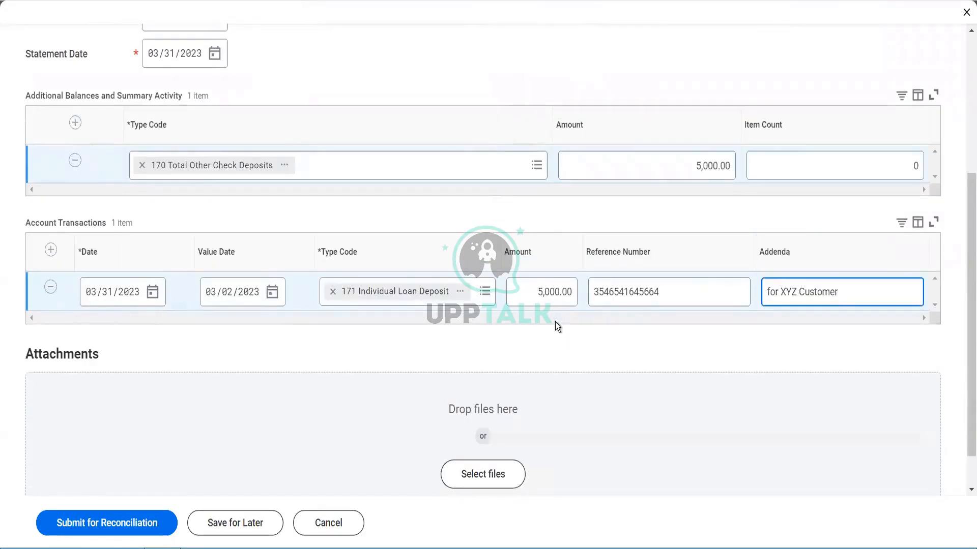
scroll(621, 189, "up", 4)
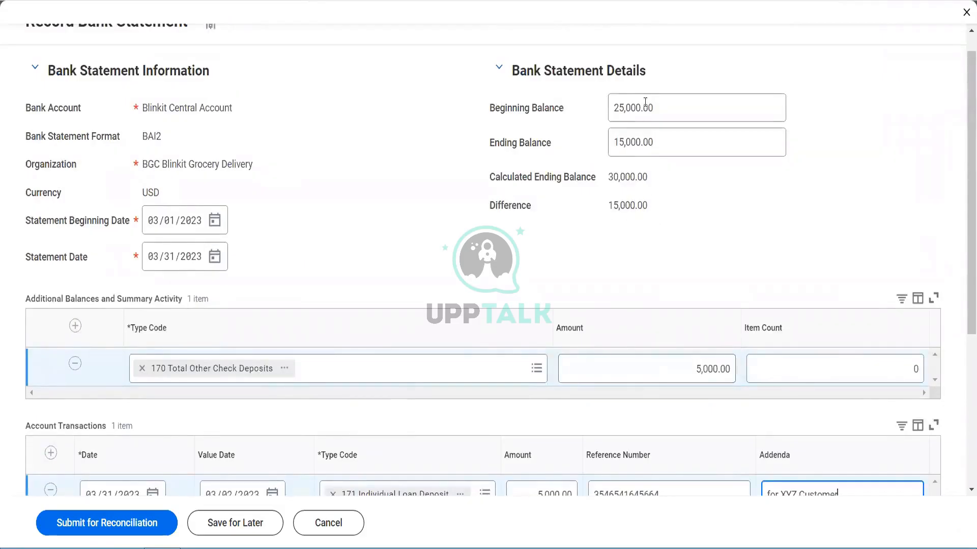
left_click(582, 122)
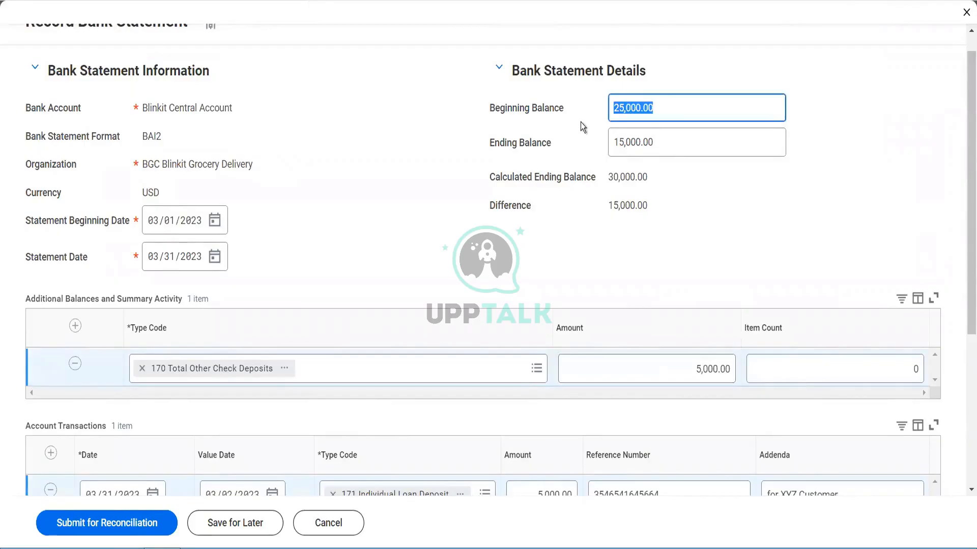
type("15,000")
key("Tab")
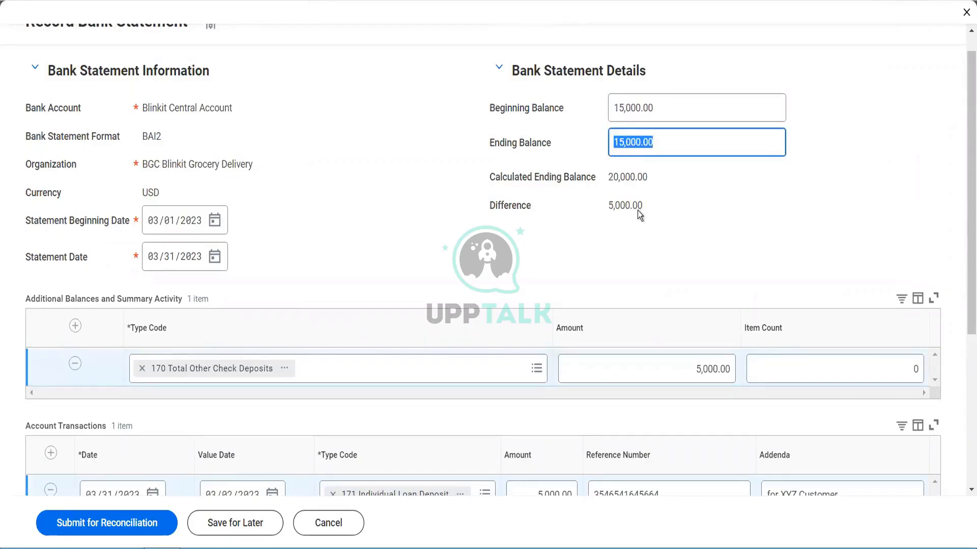
Step: Set the amount of the Individual Loan Deposit transaction to 2,000
scroll(640, 214, "down", 4)
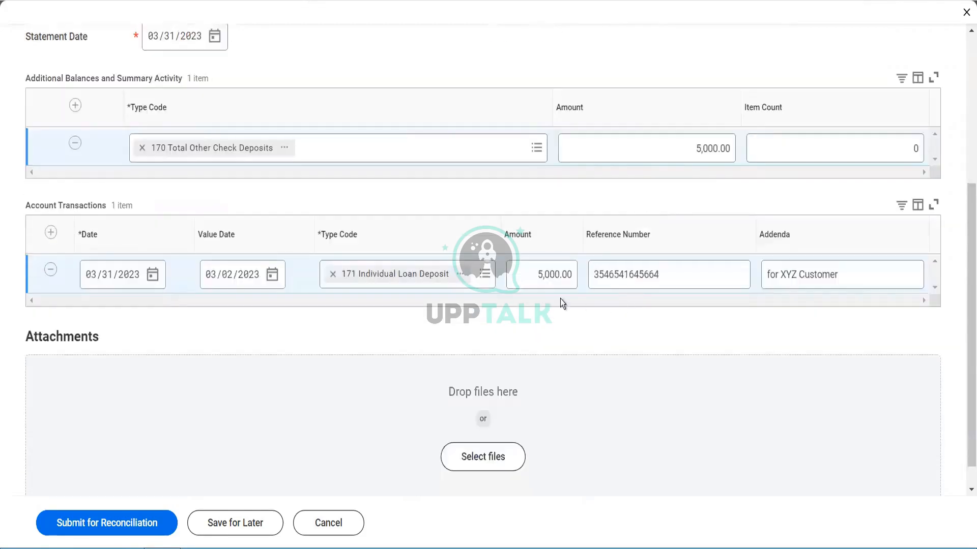
left_click(538, 284)
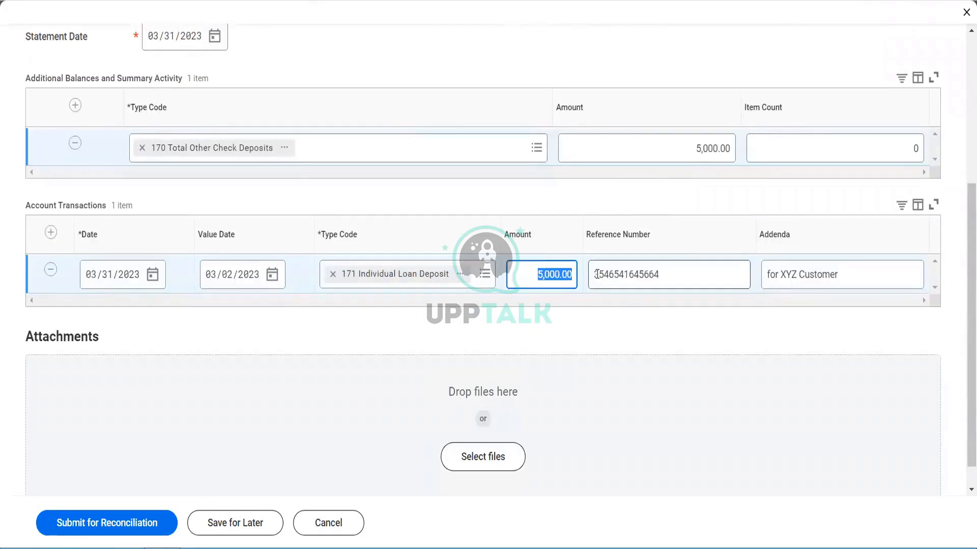
type("2000")
key("Tab")
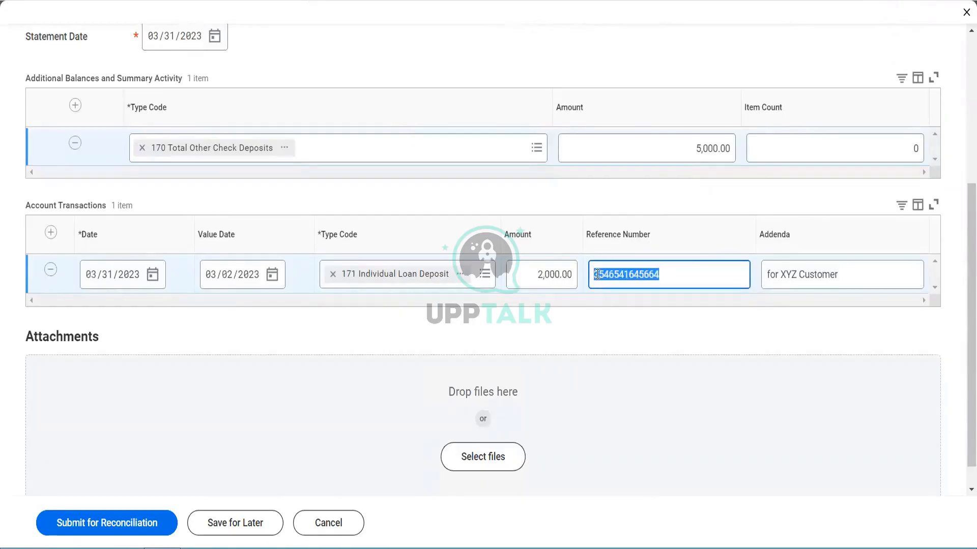
Step: Set the amount of the Total Other Check Deposits summary row to 2,000
scroll(626, 264, "up", 5)
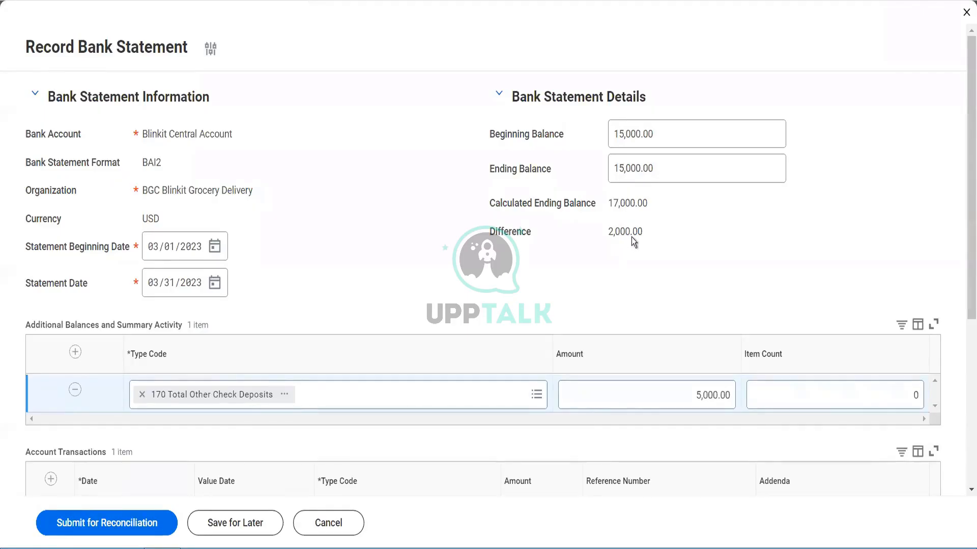
left_click(686, 395)
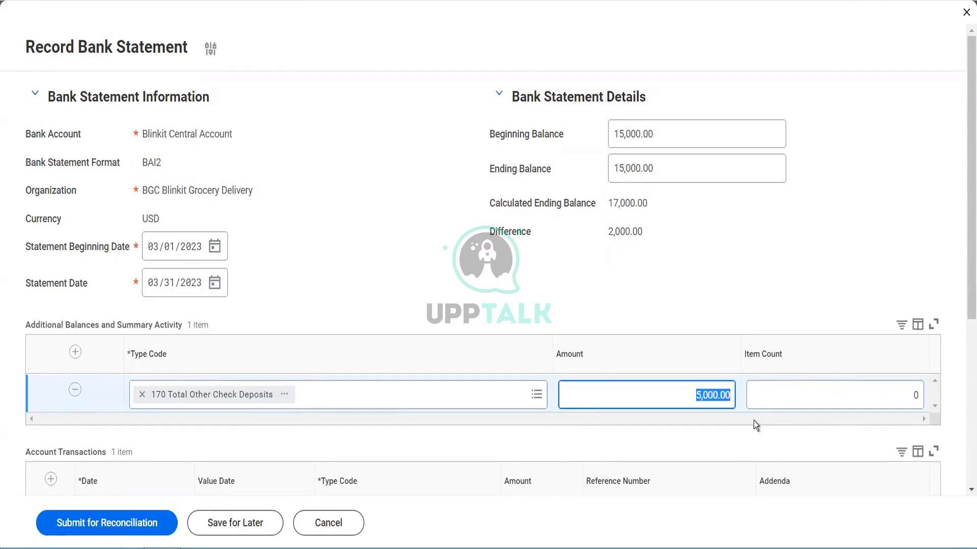
type("1")
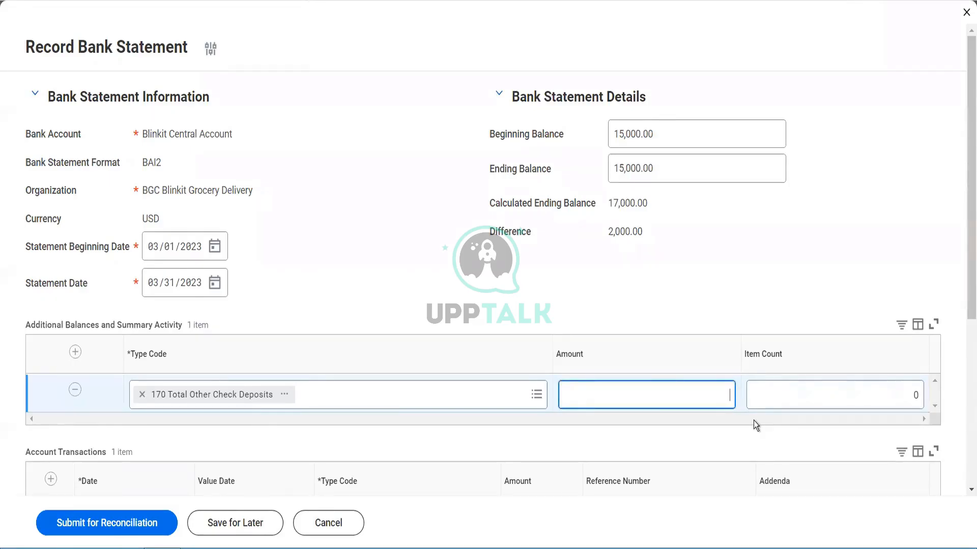
type("2000")
key("Tab")
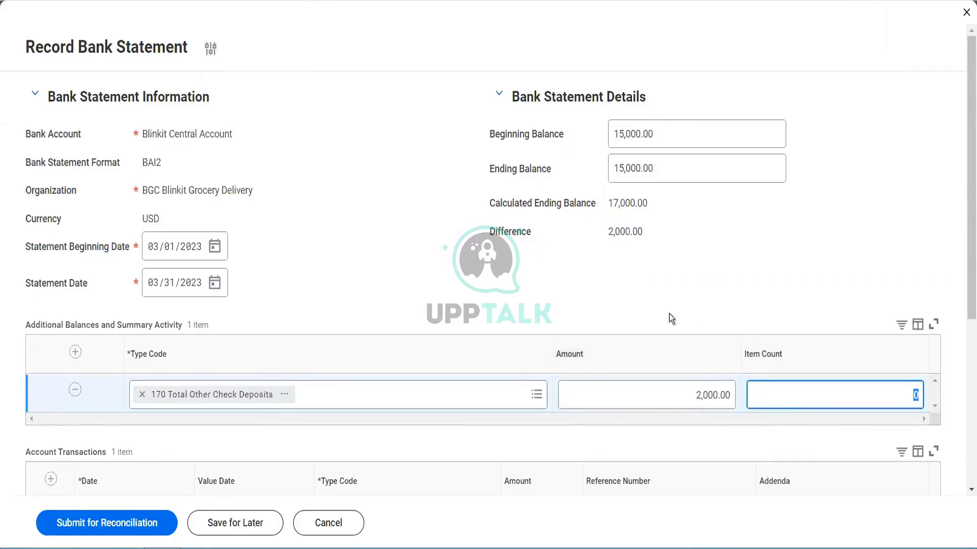
Step: Set the amount of the Individual Loan Deposit account transaction to 1,000
scroll(669, 314, "down", 5)
left_click(536, 246)
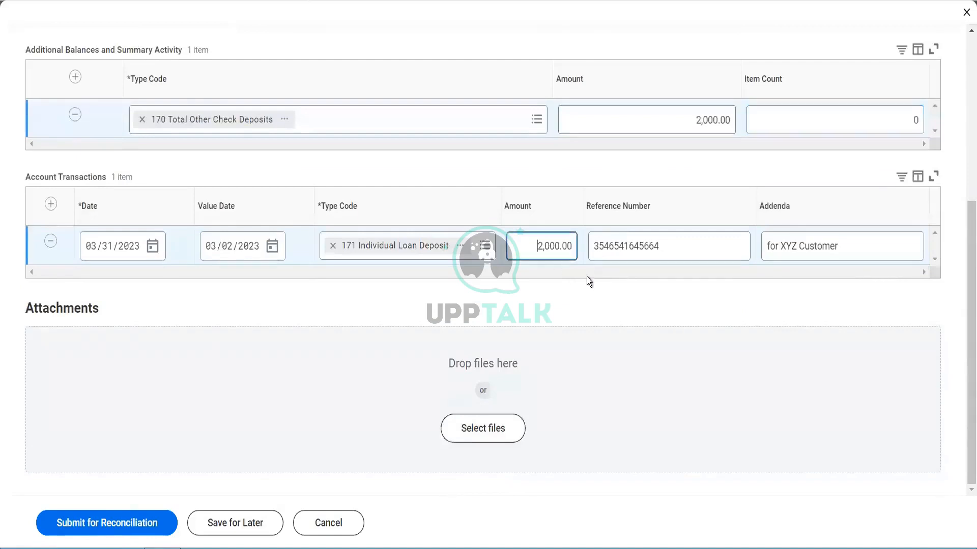
left_click_drag(588, 277, 596, 281)
type("1000")
key("Tab")
Step: Set the Ending Balance to 16,000 and submit the March 2023 bank statement for reconciliation
scroll(598, 285, "up", 5)
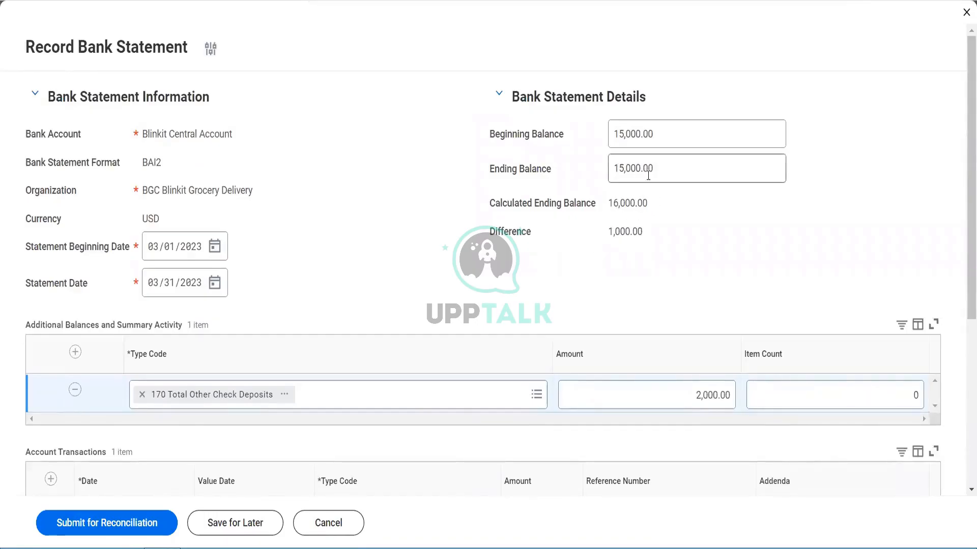
left_click_drag(651, 169, 587, 180)
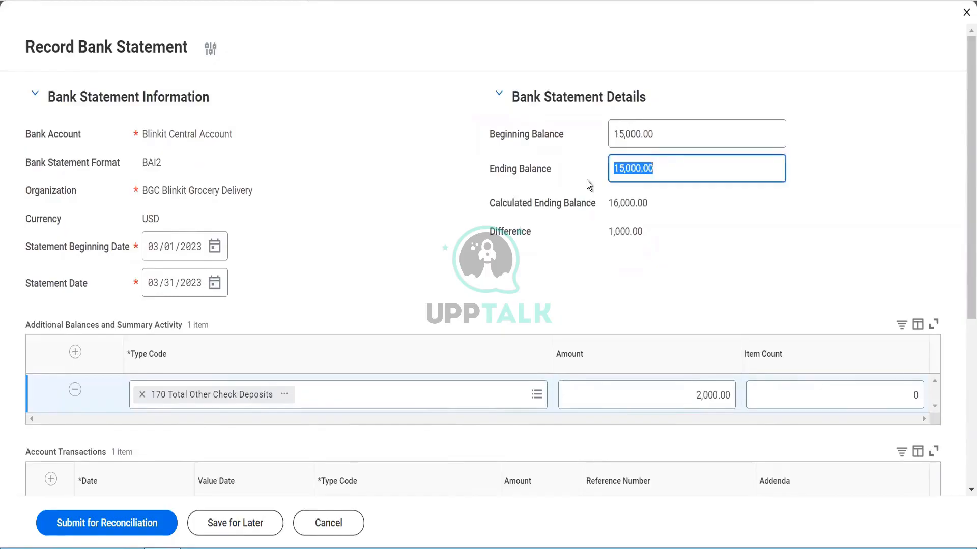
type("16000")
key("Tab")
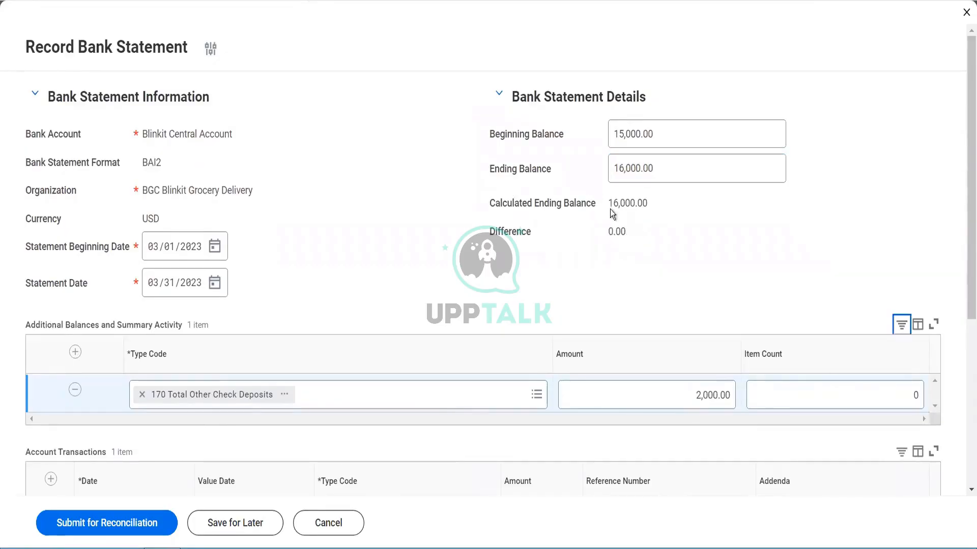
scroll(642, 244, "down", 2)
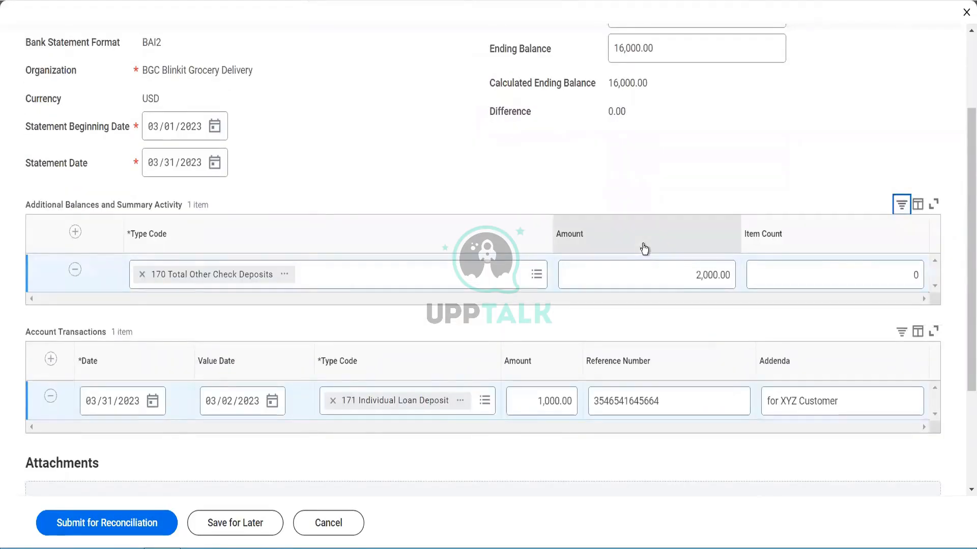
scroll(642, 244, "down", 3)
left_click(116, 525)
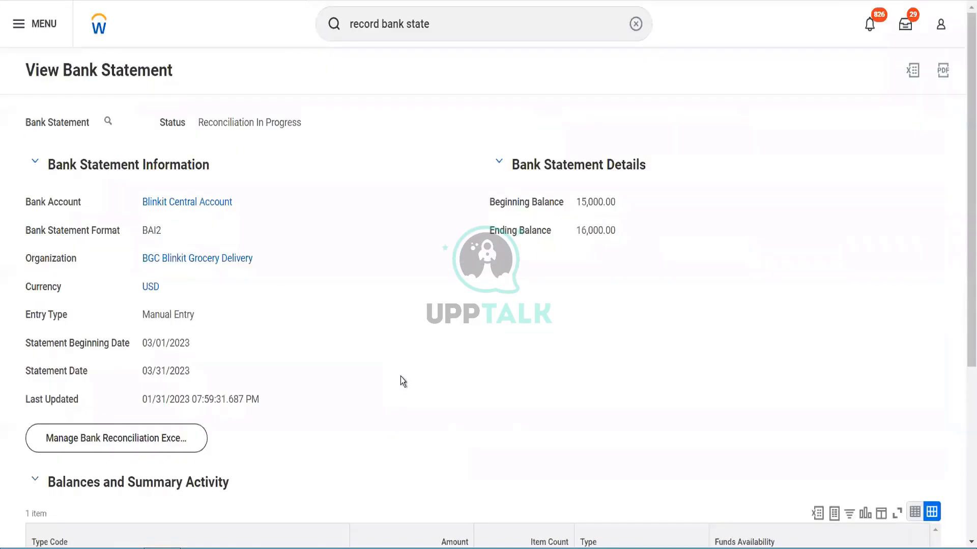
Step: Review the submitted statement, examine the Manual Reconciliation filter criteria for it, and return to the statement without reconciling
scroll(401, 377, "down", 5)
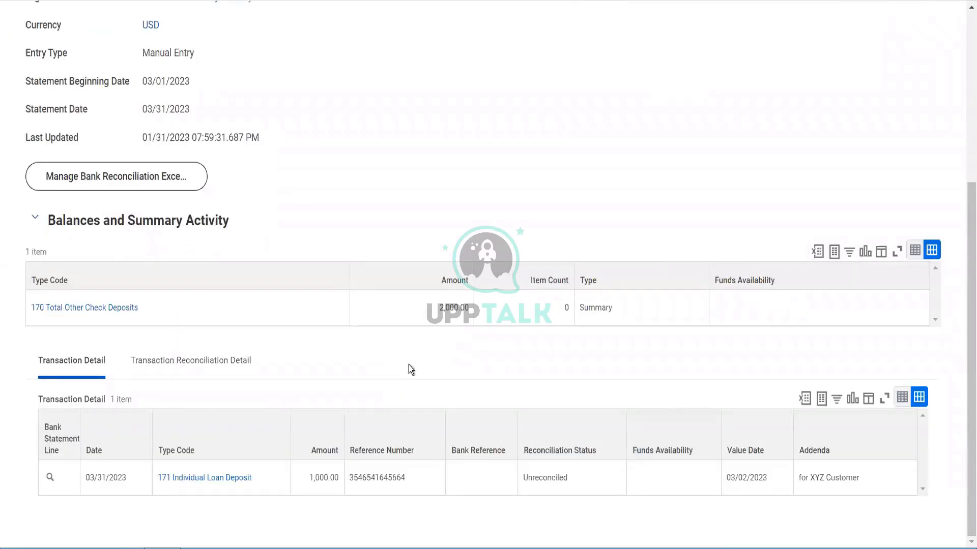
scroll(285, 224, "up", 5)
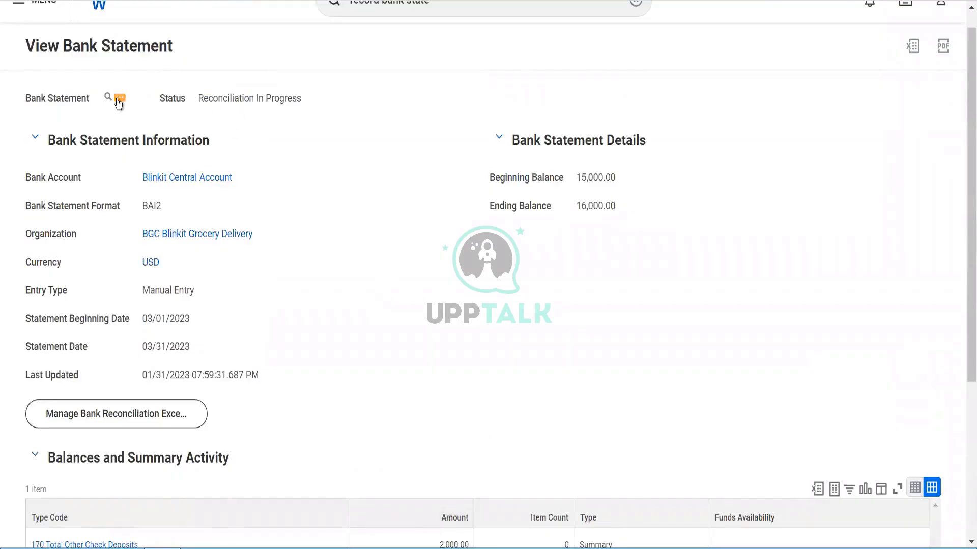
left_click(118, 99)
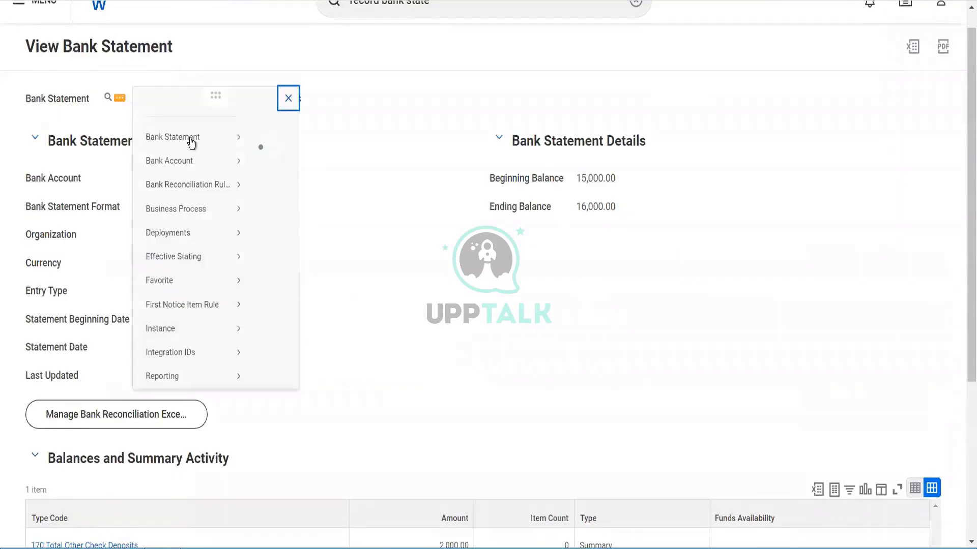
mouse_move(197, 152)
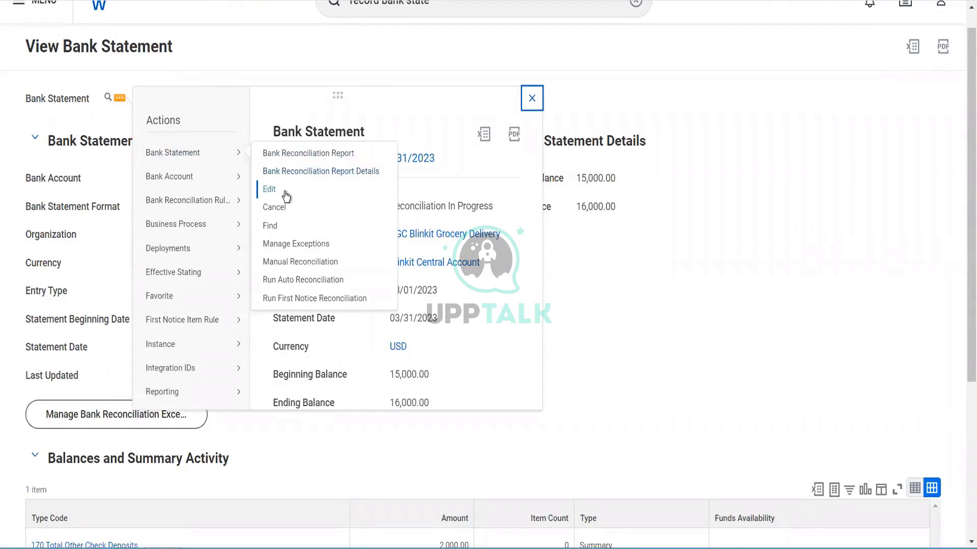
left_click(321, 269)
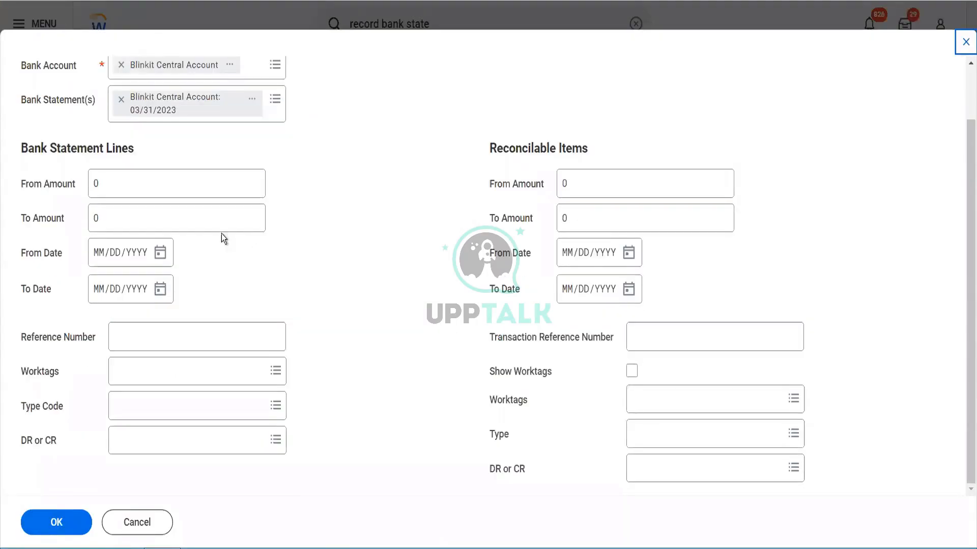
left_click(131, 184)
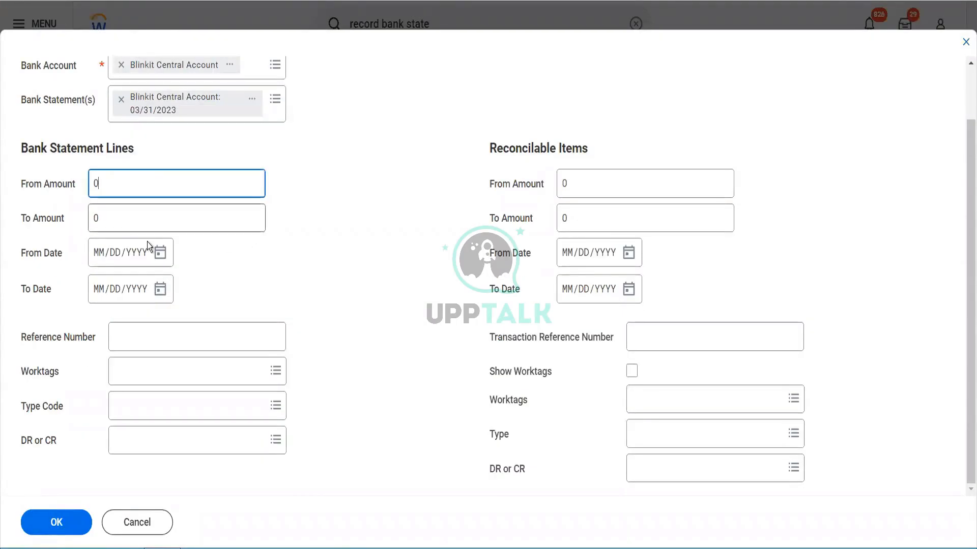
left_click(152, 328)
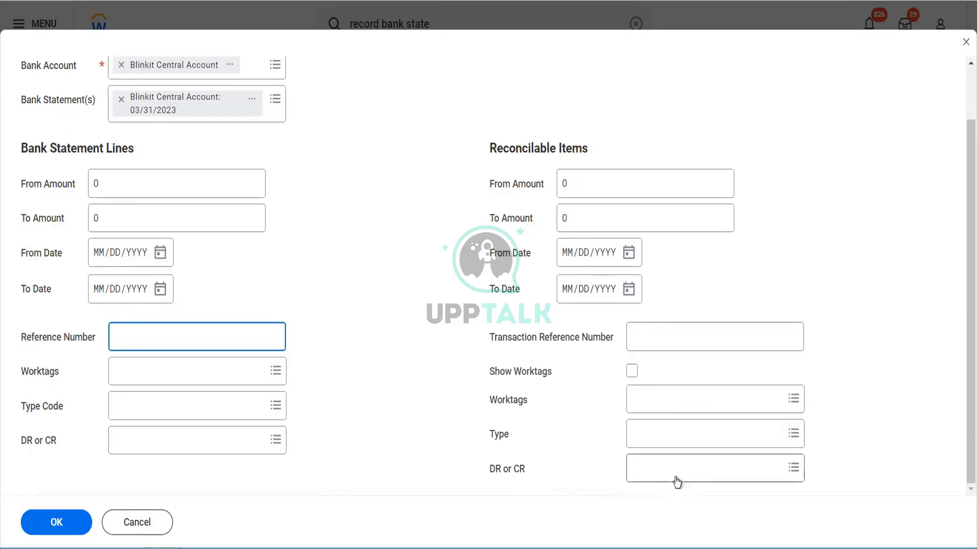
scroll(416, 431, "up", 2)
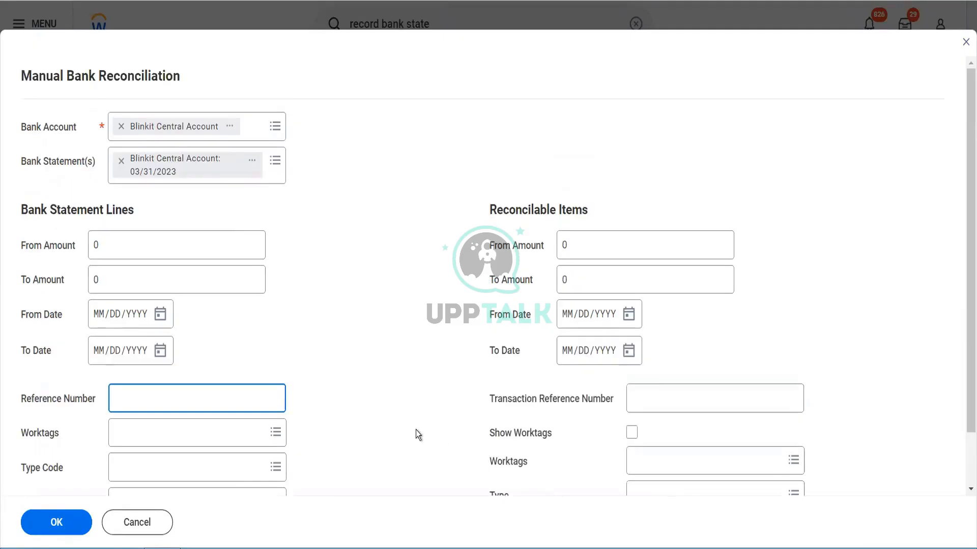
left_click(154, 521)
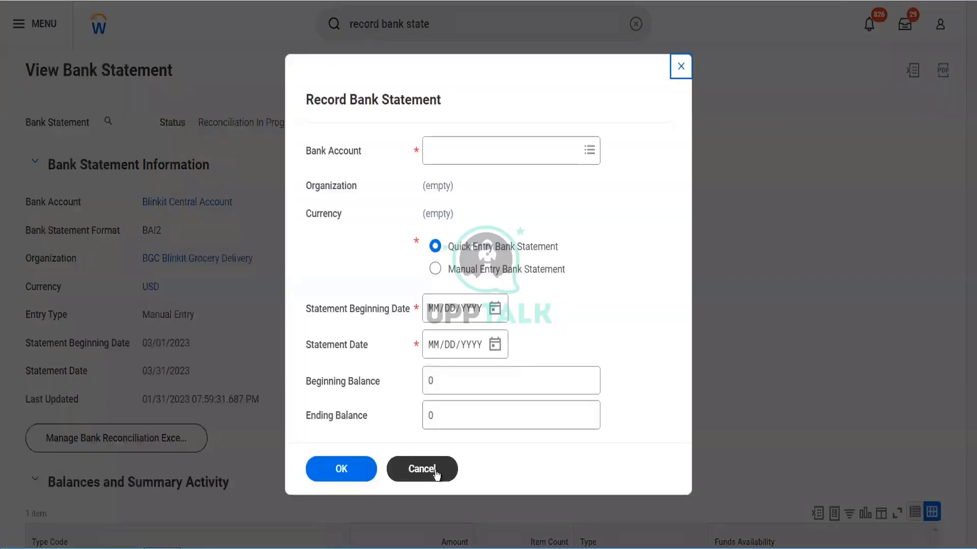
left_click(427, 470)
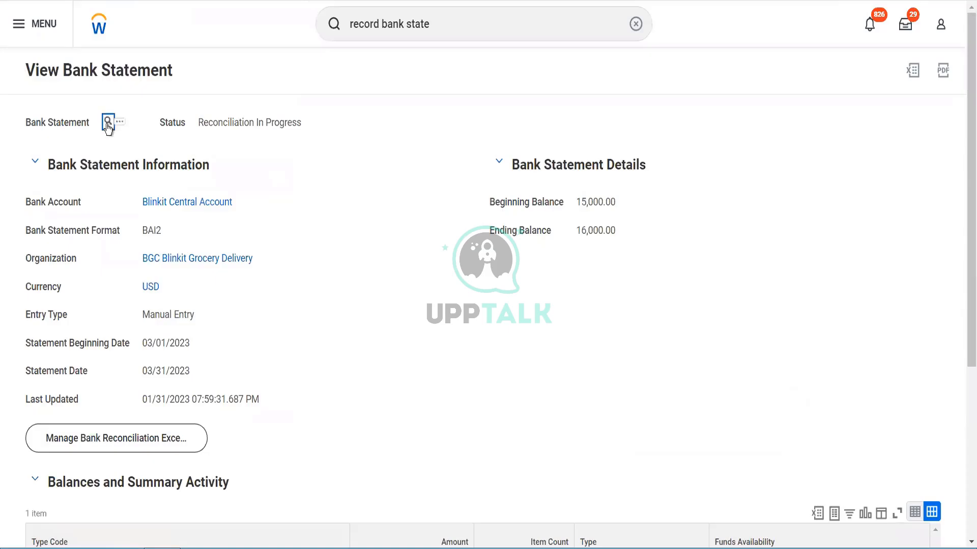
Step: Reopen the Blinkit Central Account bank statement and examine its Transaction Reconciliation Detail
left_click(107, 124)
scroll(354, 295, "down", 5)
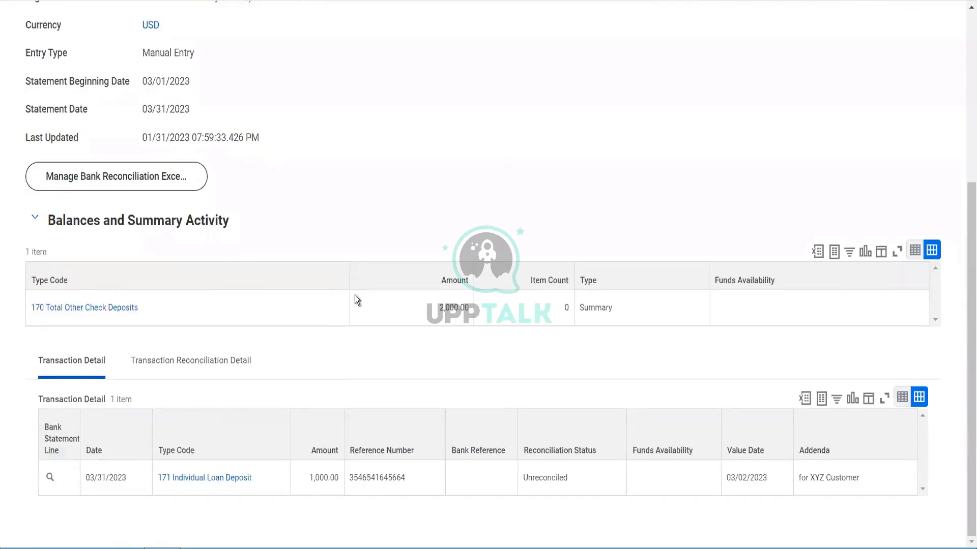
left_click(206, 360)
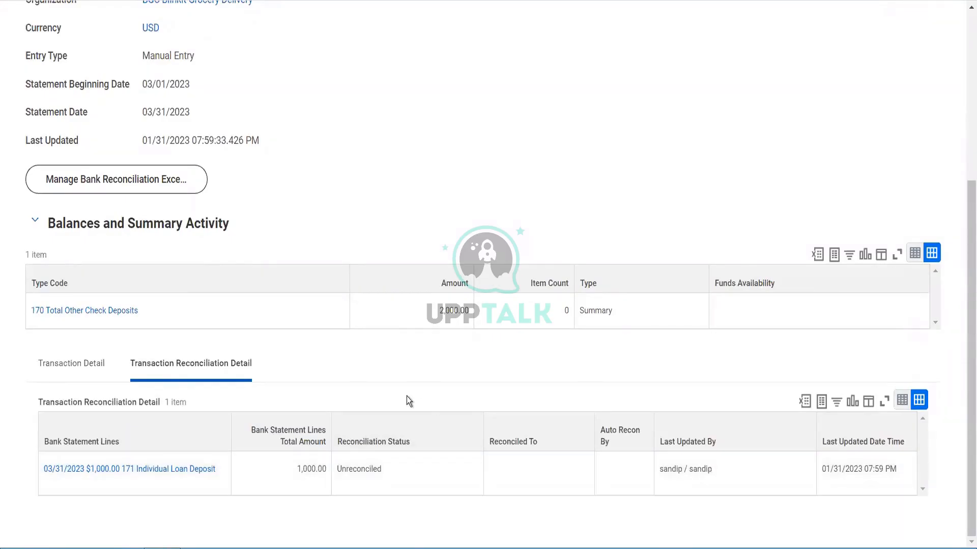
scroll(395, 230, "up", 5)
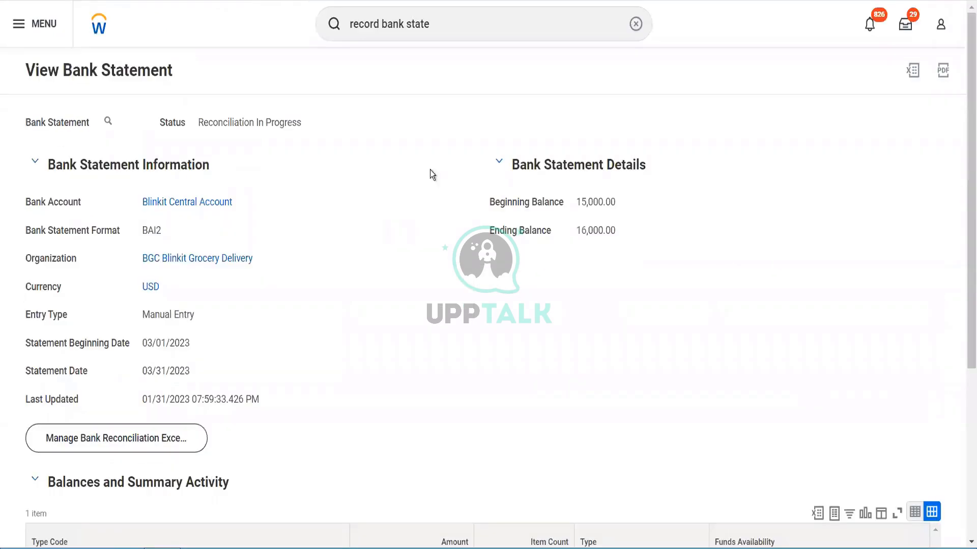
Step: Search for "BP: Bank statement" and view the Bank Statement Event (Default Definition) business process definition
left_click(380, 24)
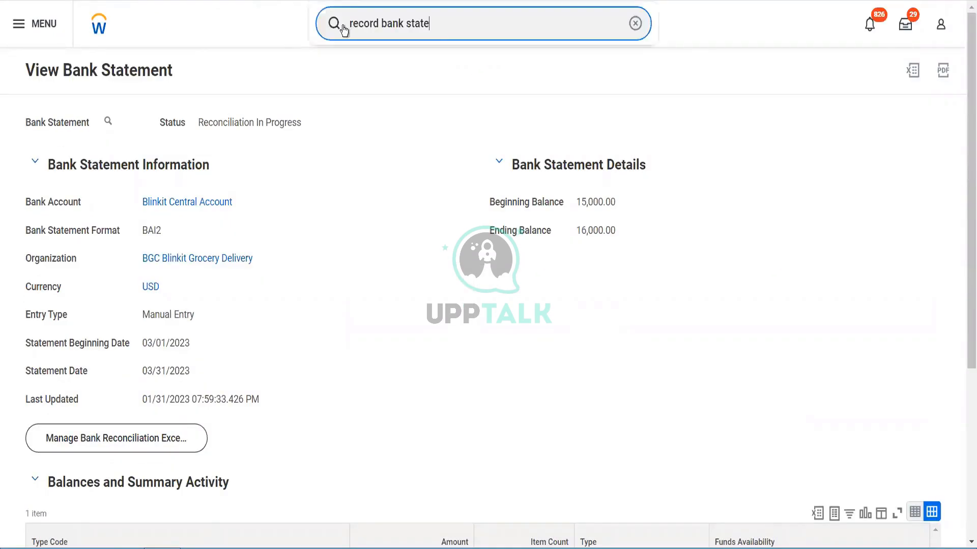
left_click_drag(436, 30, 310, 32)
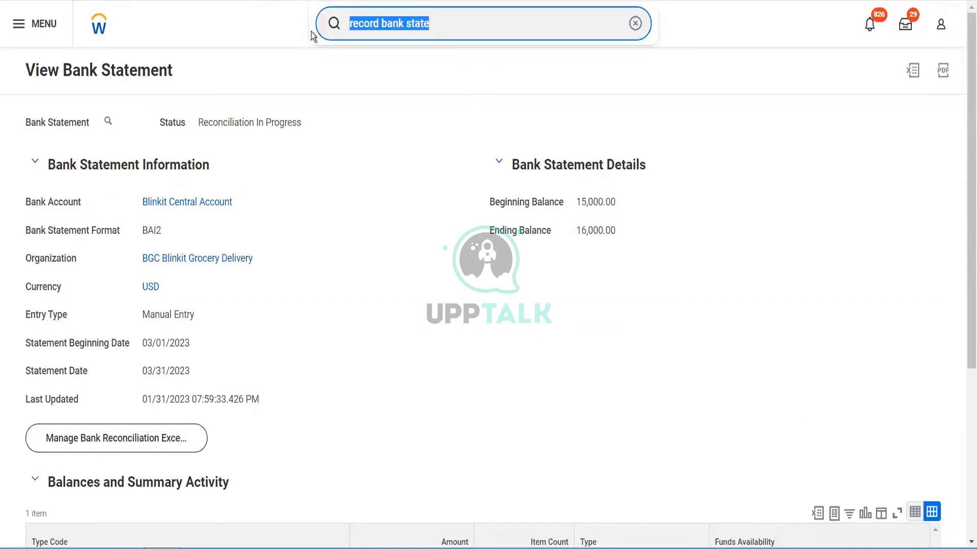
type("BP:")
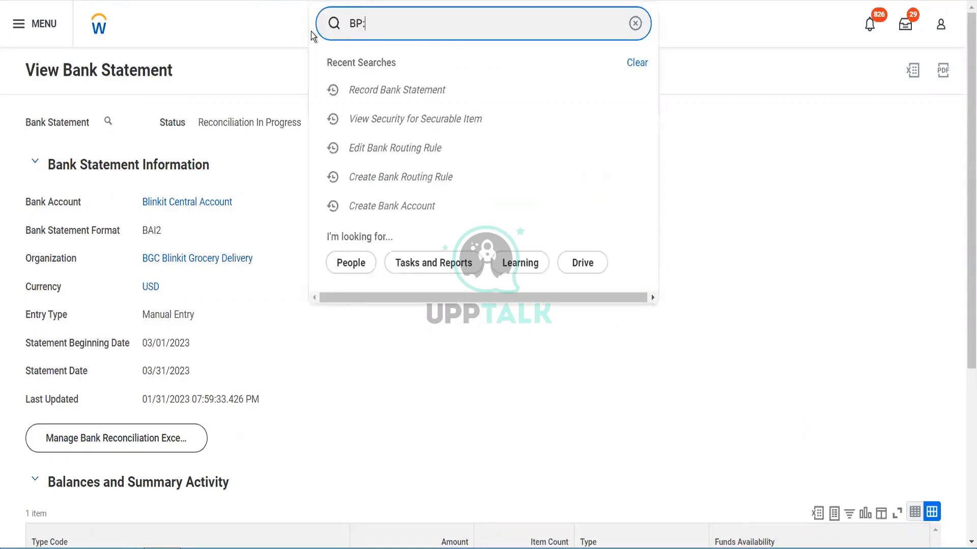
type(" Bank statement")
key("Return")
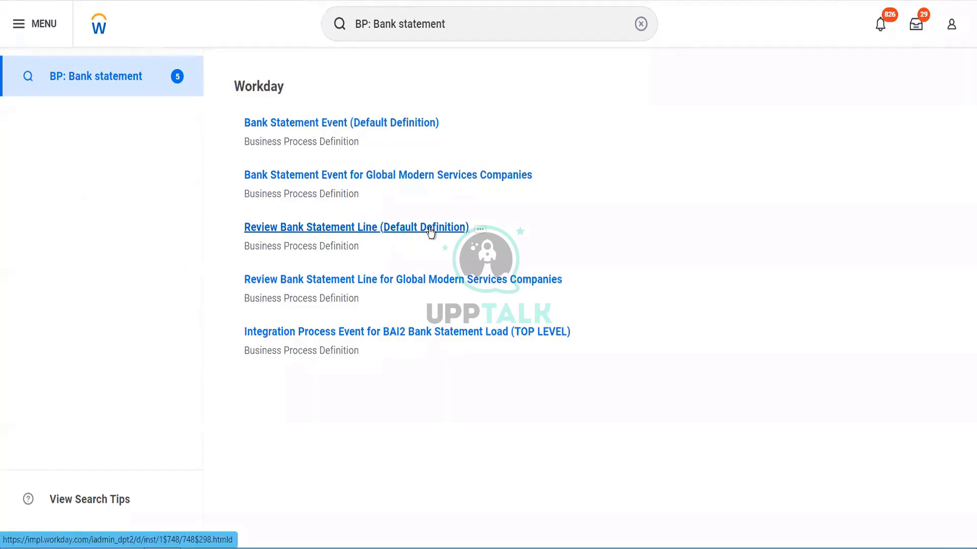
left_click(381, 123)
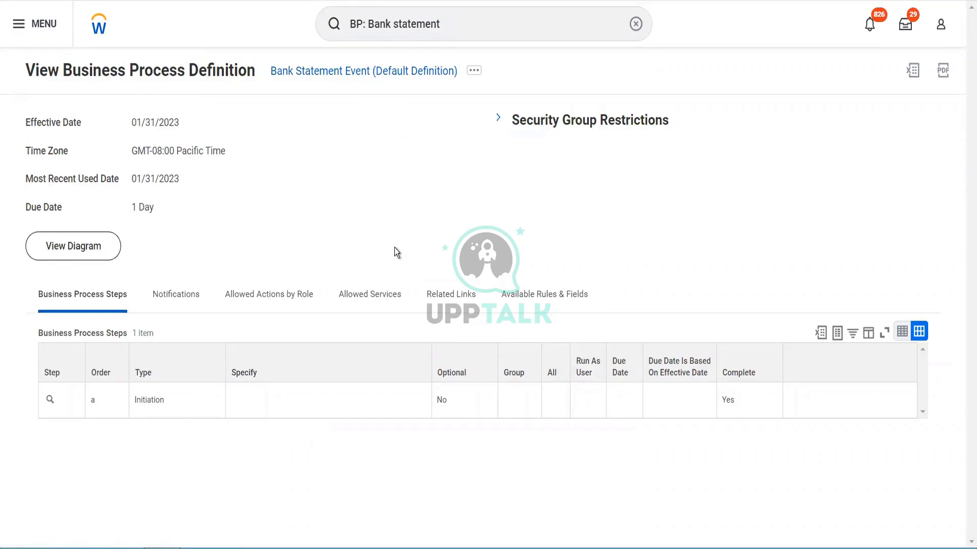
Step: Search for "Supplier: Fox industries" and open the Fox Industries Blinkit supplier record
left_click(442, 30)
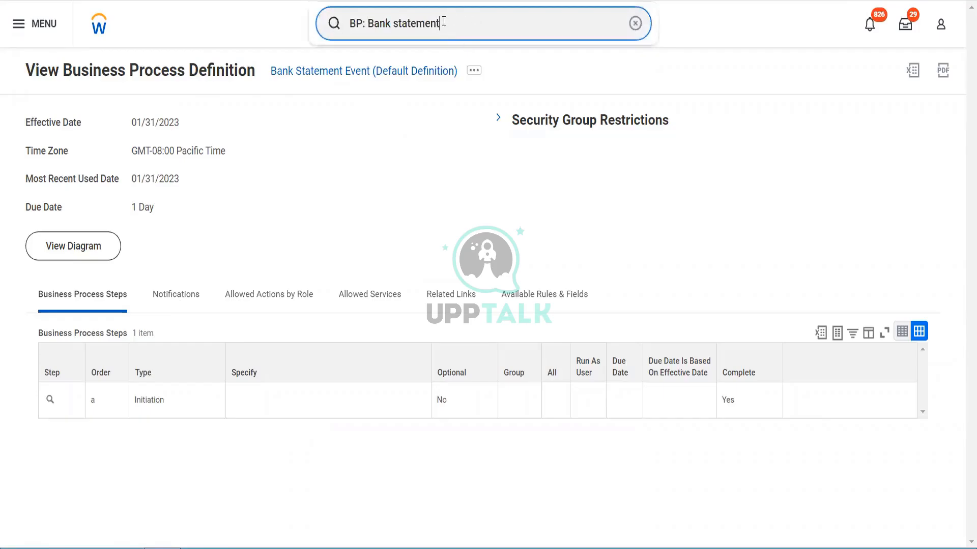
triple_click(345, 35)
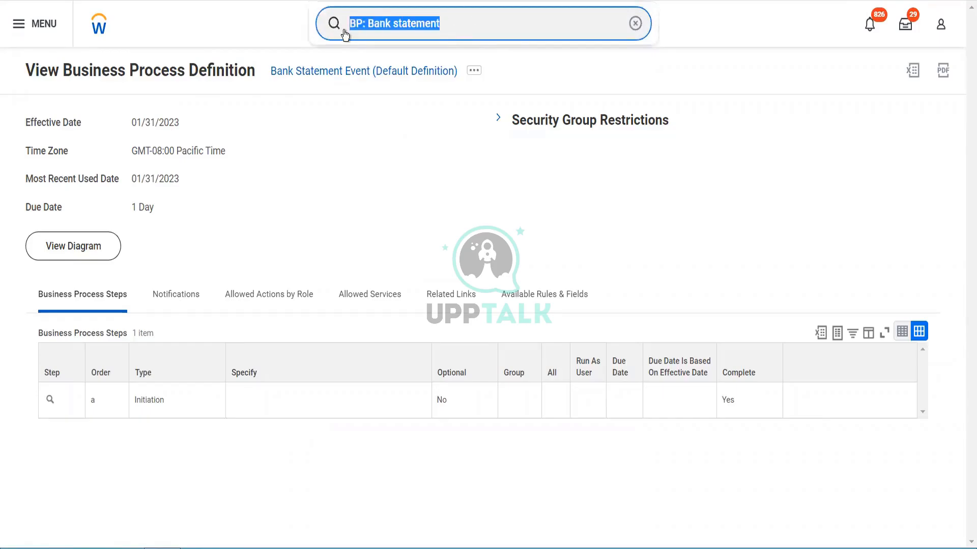
type("Supplier\"")
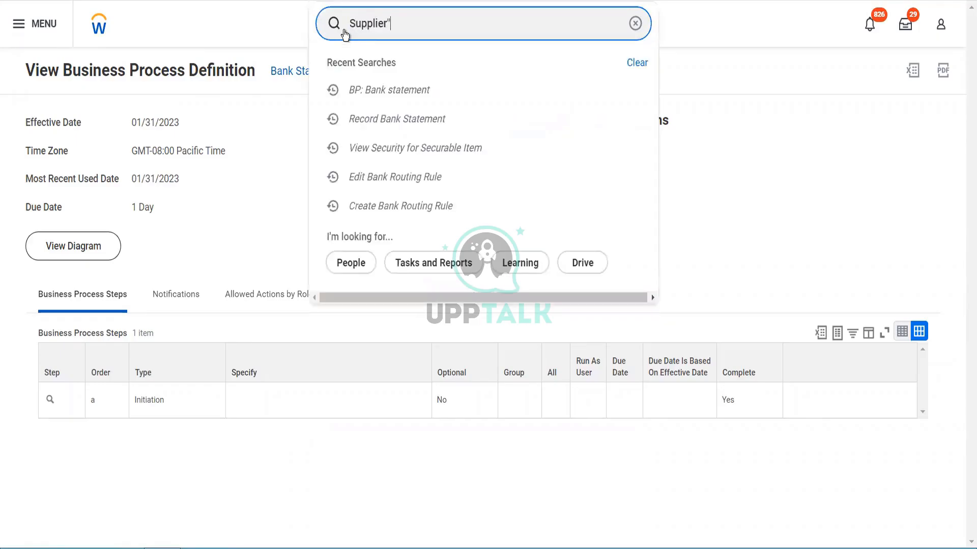
key("BackSpace")
type(": Fox industries")
key("Return")
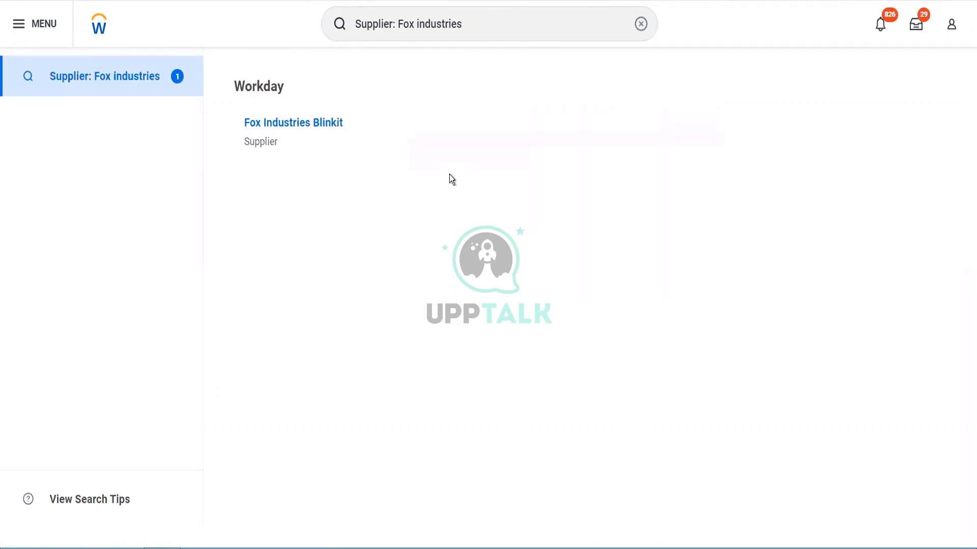
left_click(323, 122)
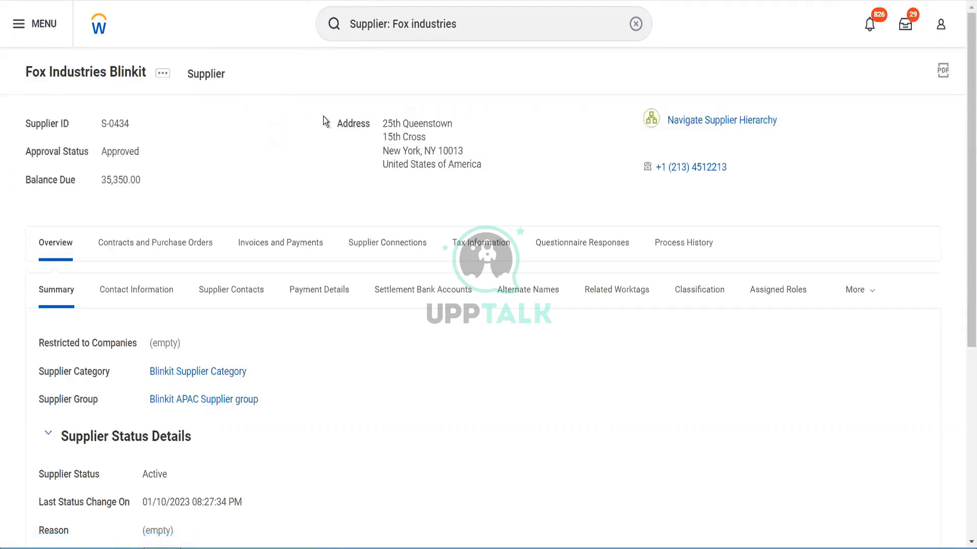
Step: Examine the recent invoices of the Fox Industries Blinkit supplier
left_click(258, 246)
left_click(150, 295)
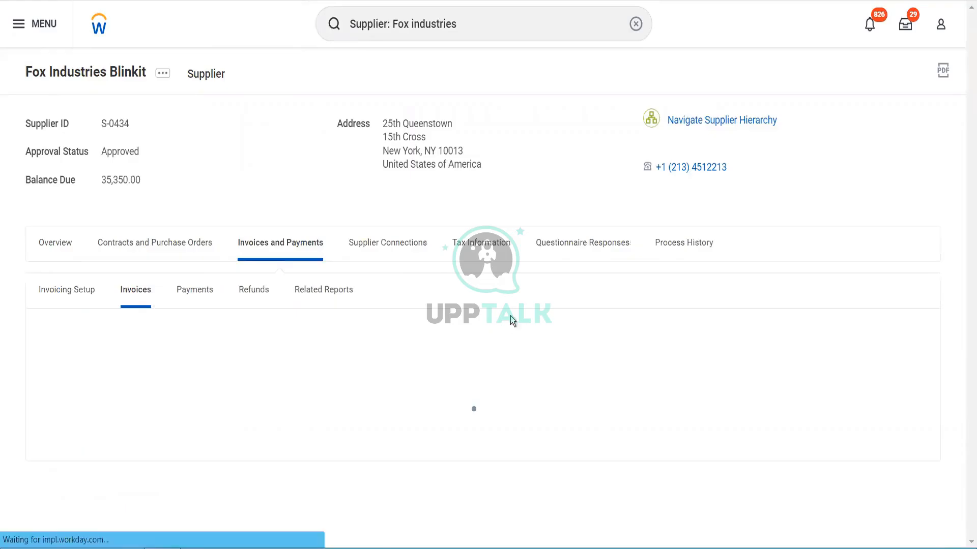
scroll(511, 316, "down", 4)
scroll(512, 320, "down", 2)
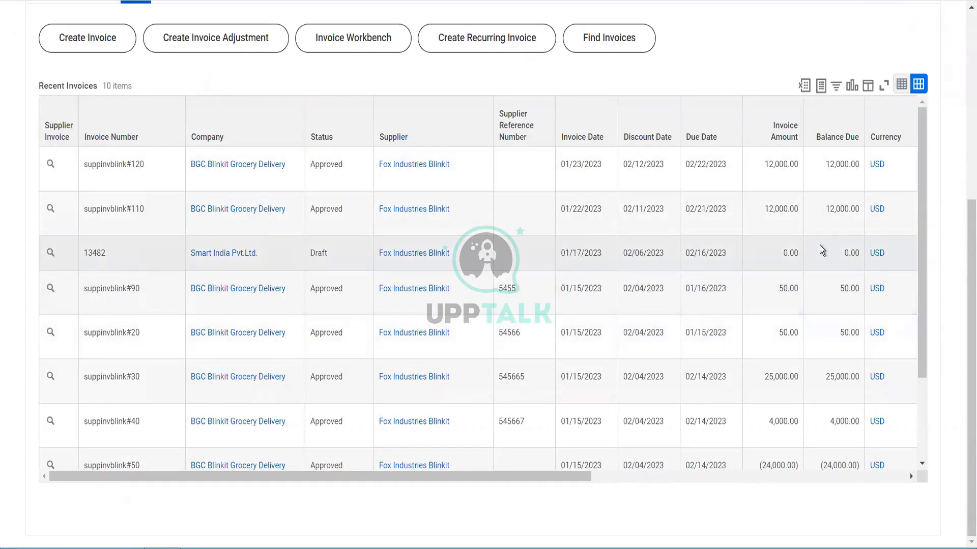
scroll(819, 245, "down", 3)
scroll(820, 245, "up", 3)
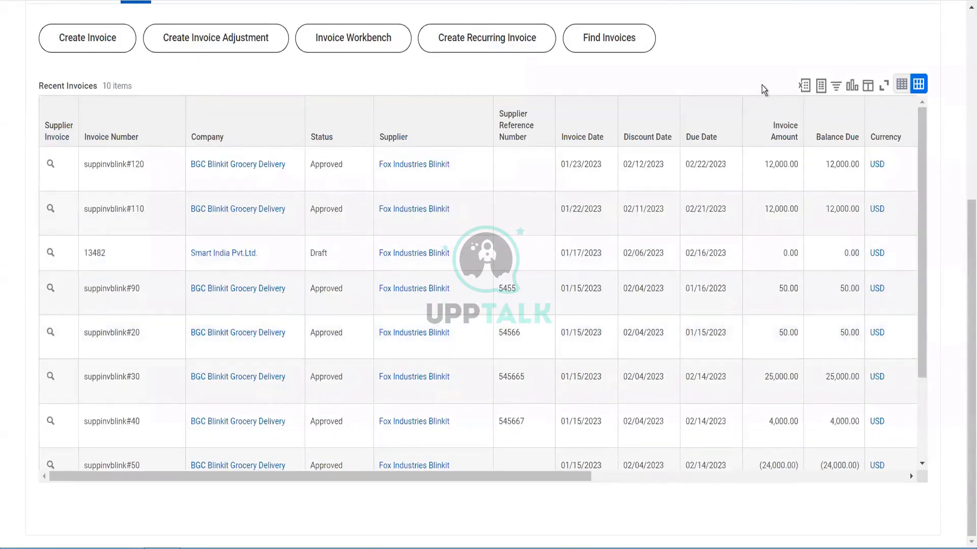
scroll(738, 91, "up", 6)
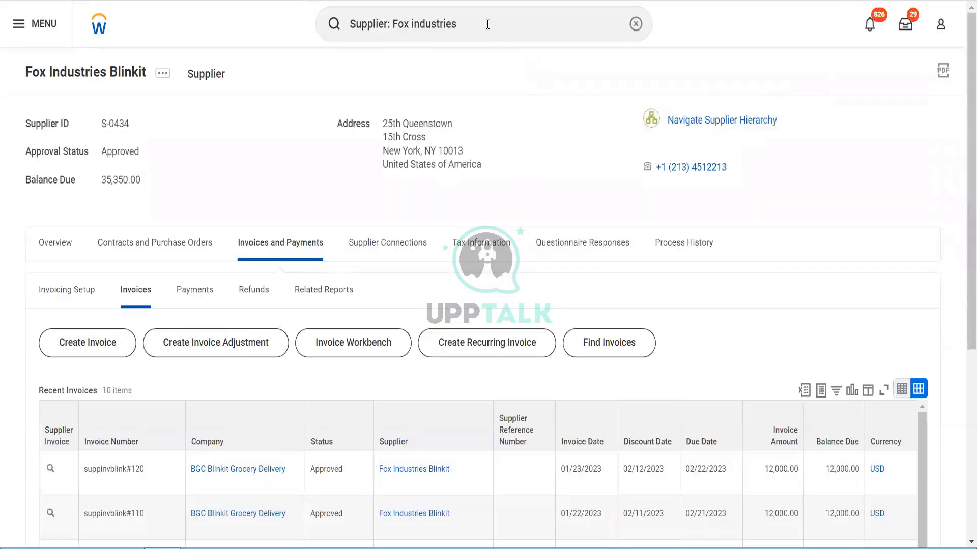
Step: Search for "BP: sett run" and view the Settlement Run Event (Default Definition) business process definition
left_click_drag(484, 24, 338, 22)
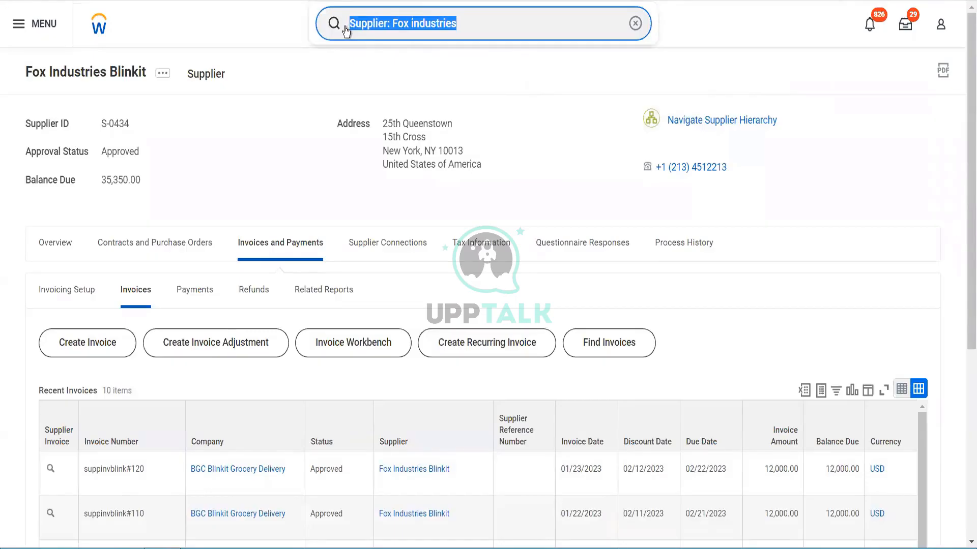
type("ZB")
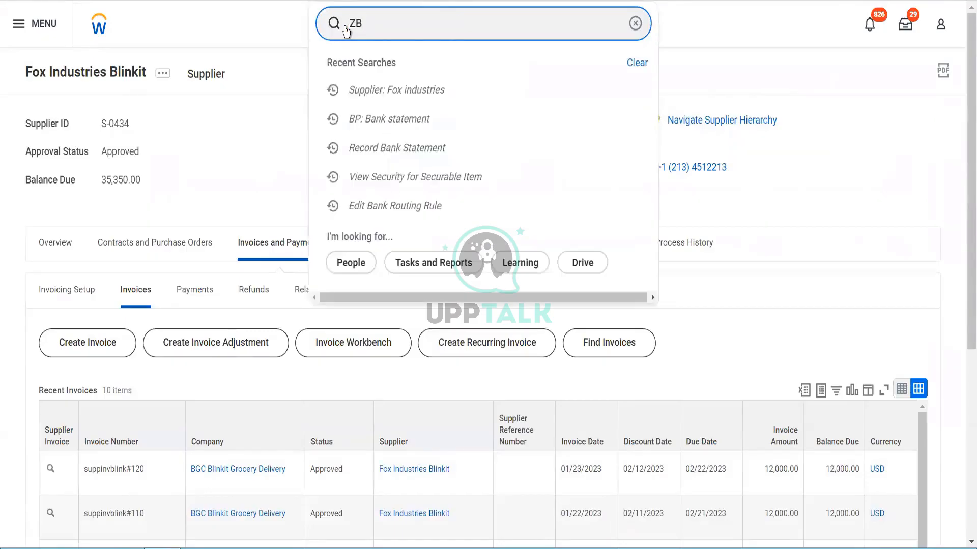
key("BackSpace")
key("BackSpace")
type("BP: sett run")
key("Return")
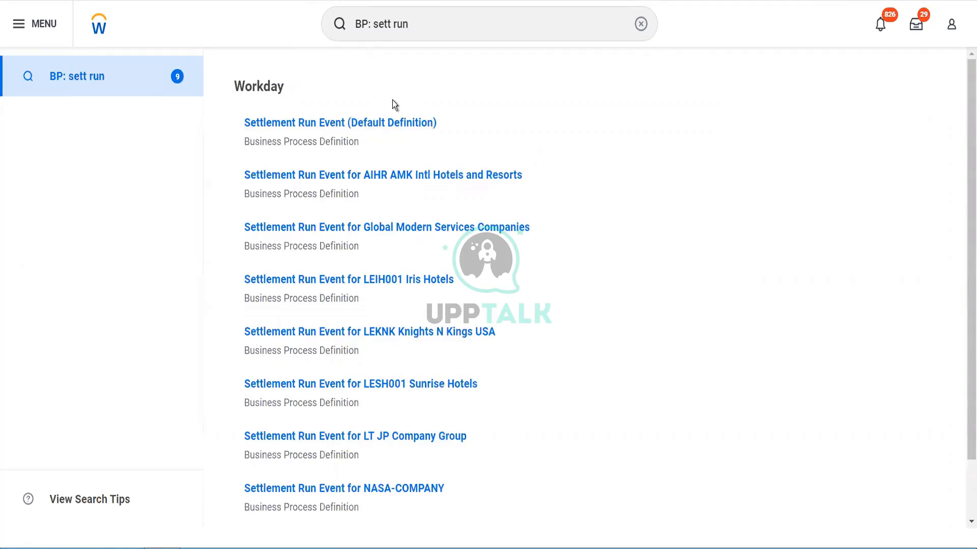
left_click(377, 122)
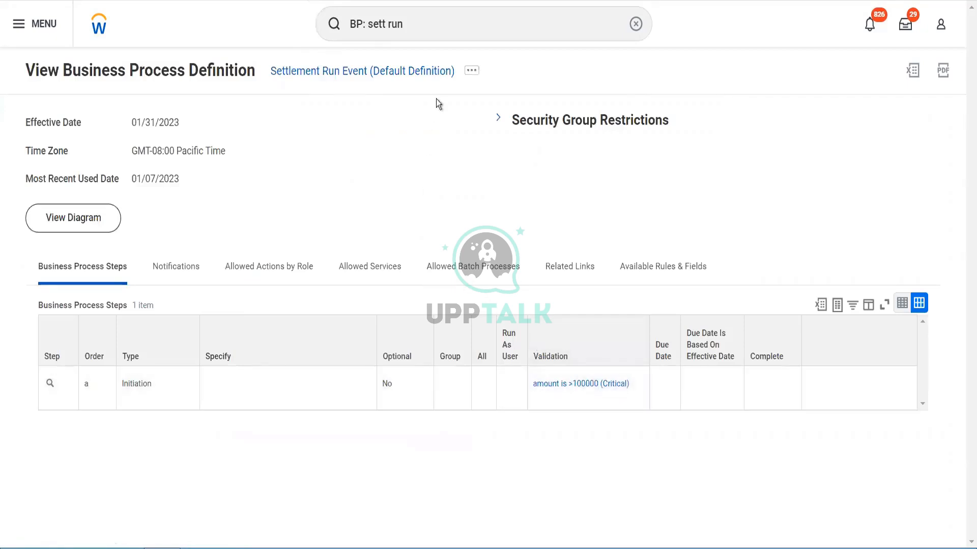
Step: Search for "cr sett run" and open the Create Settlement Run task
double_click(411, 30)
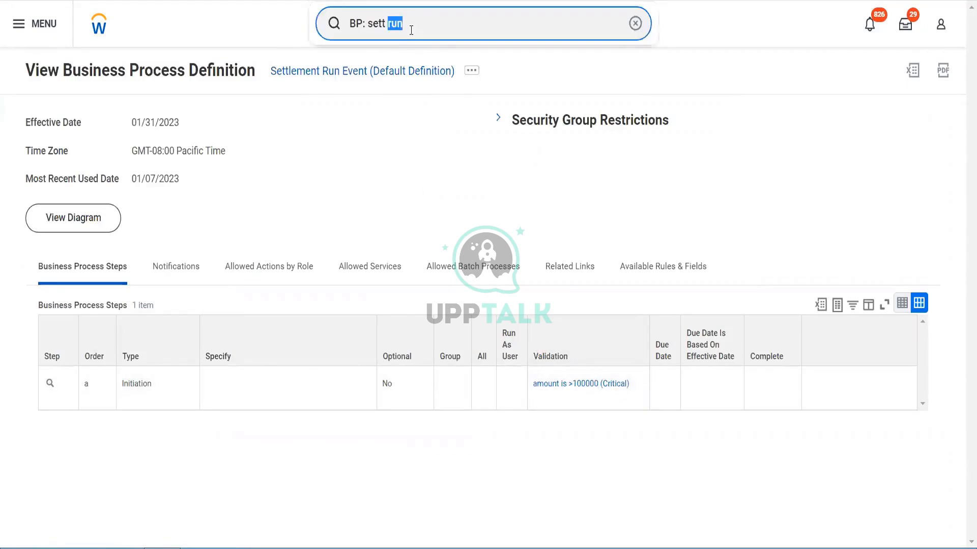
key("ctrl+a")
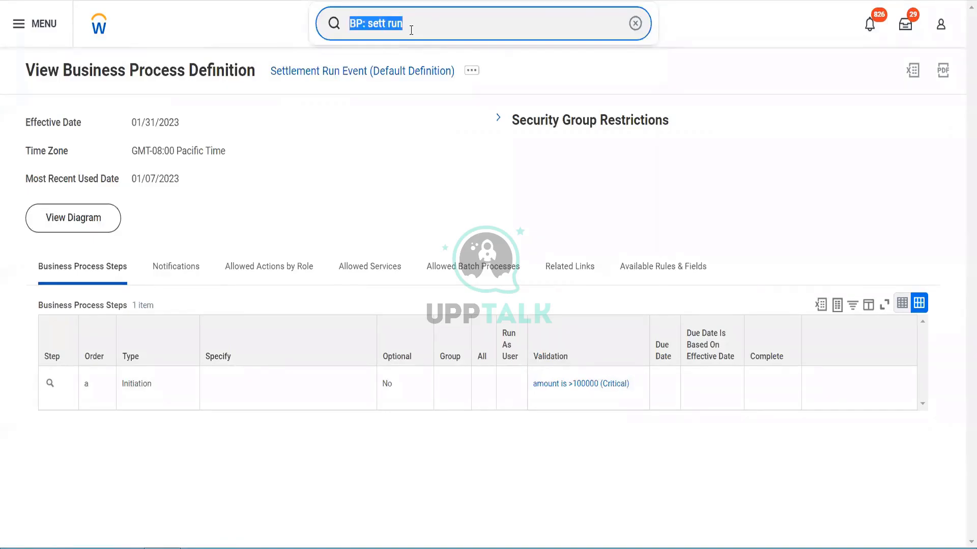
type("cr sett run")
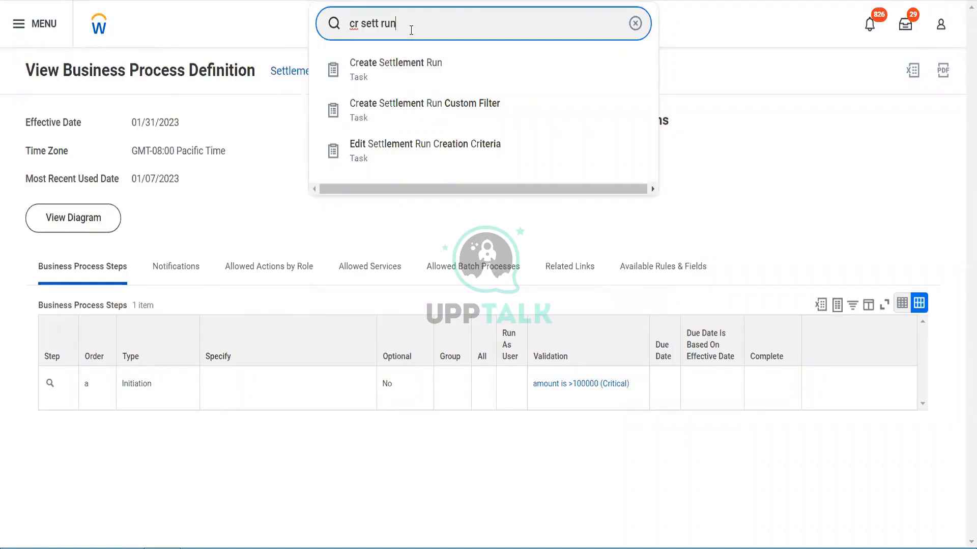
key("Down")
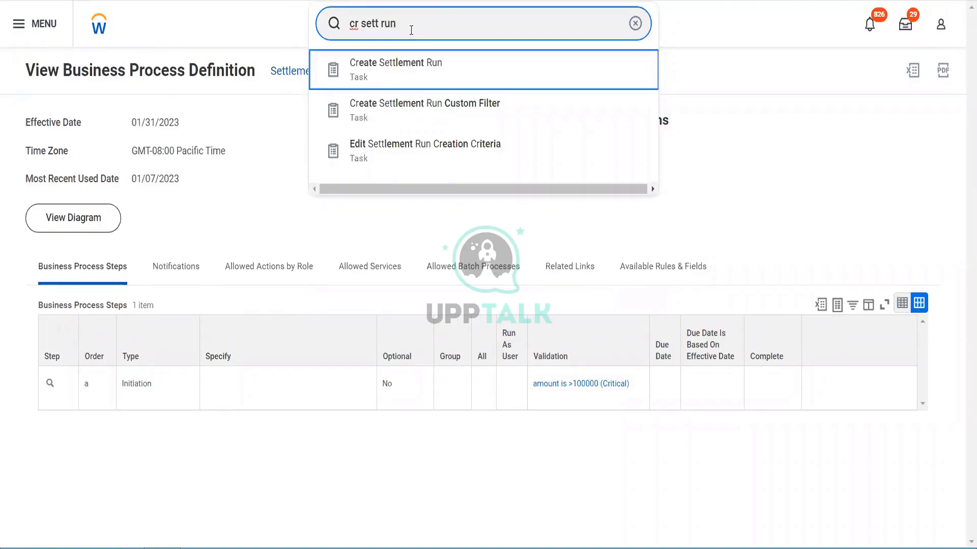
key("Return")
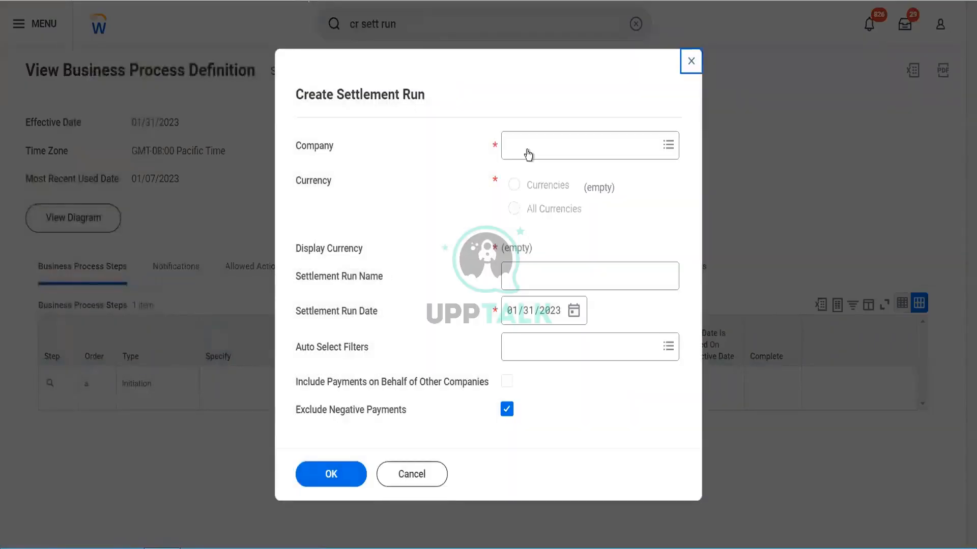
Step: Set the settlement run's company to BGC Blinkit Grocery Delivery and include all currencies
left_click(527, 143)
type("bgc")
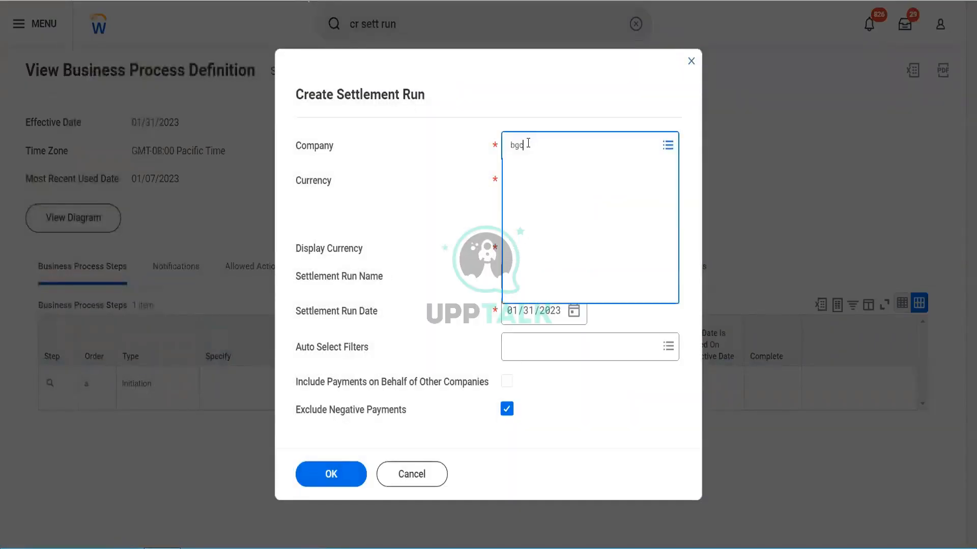
key("Return")
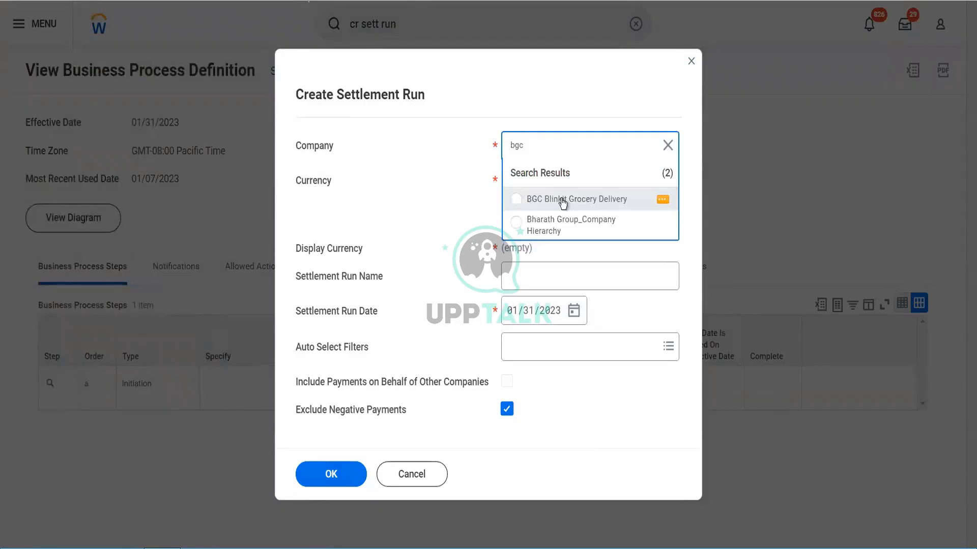
left_click(562, 201)
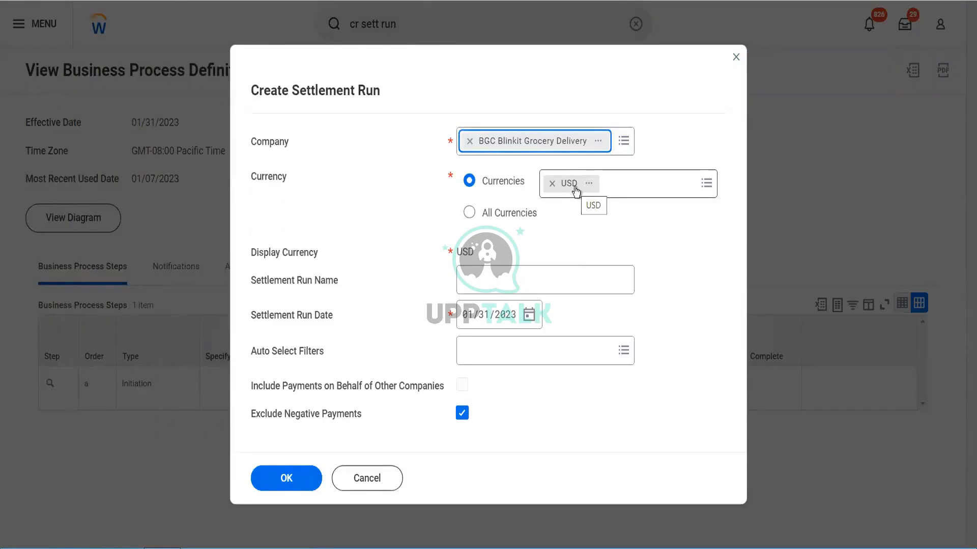
left_click(473, 216)
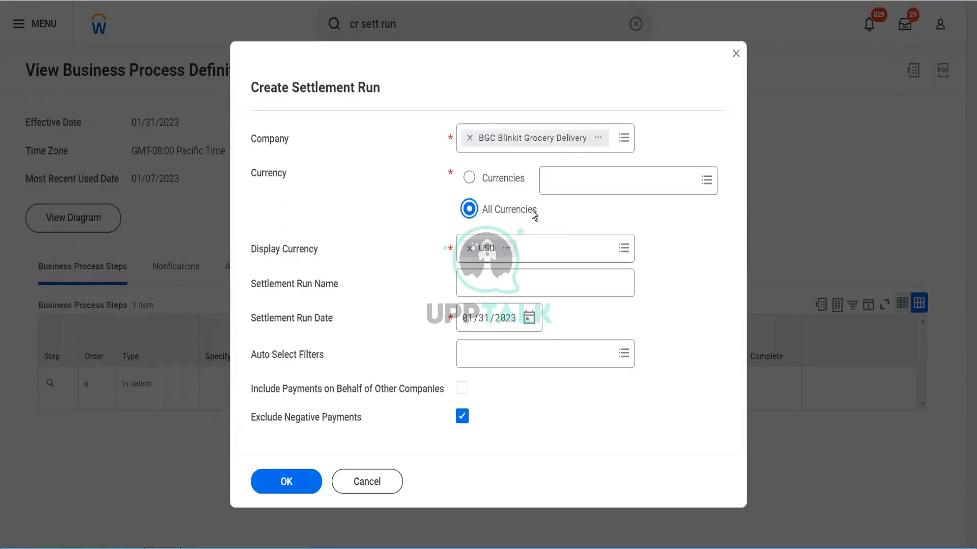
Step: Name the settlement run "BGC Supplier Payments Feb 2022"
left_click(521, 276)
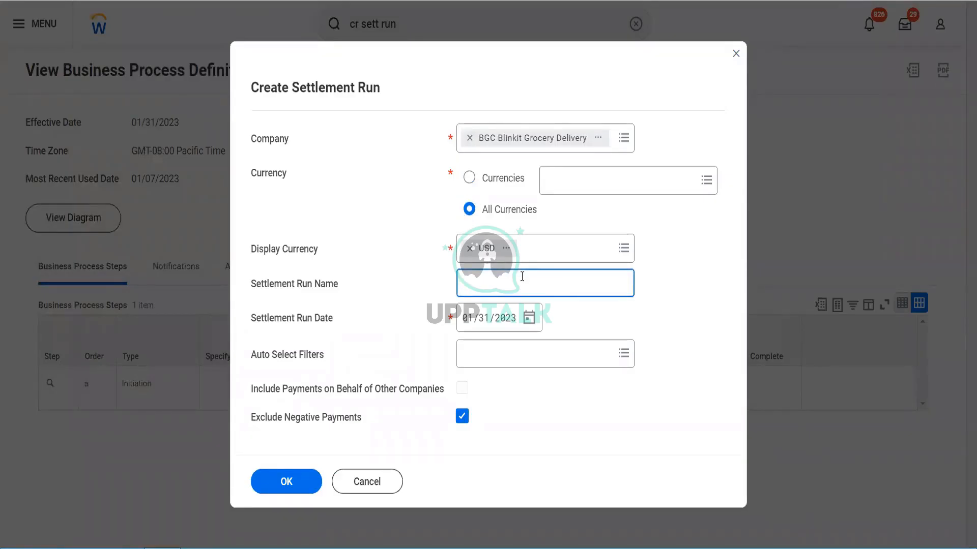
type("BGC")
type(" Support")
key("BackSpace")
key("BackSpace")
key("BackSpace")
type("lier Payments ")
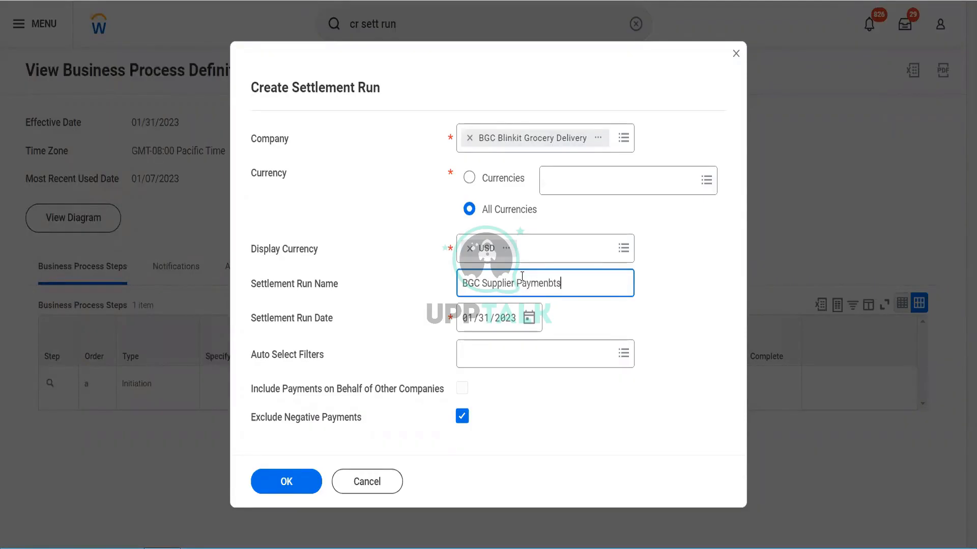
type("Feb 2022")
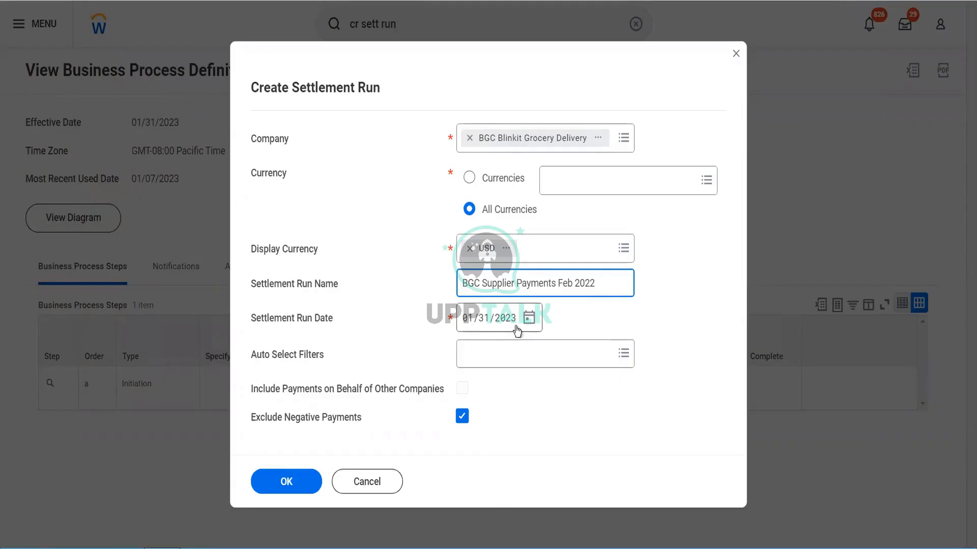
Step: Apply the All Available Supplier Invoices system filter as the auto select filter and submit the settlement run
left_click(501, 364)
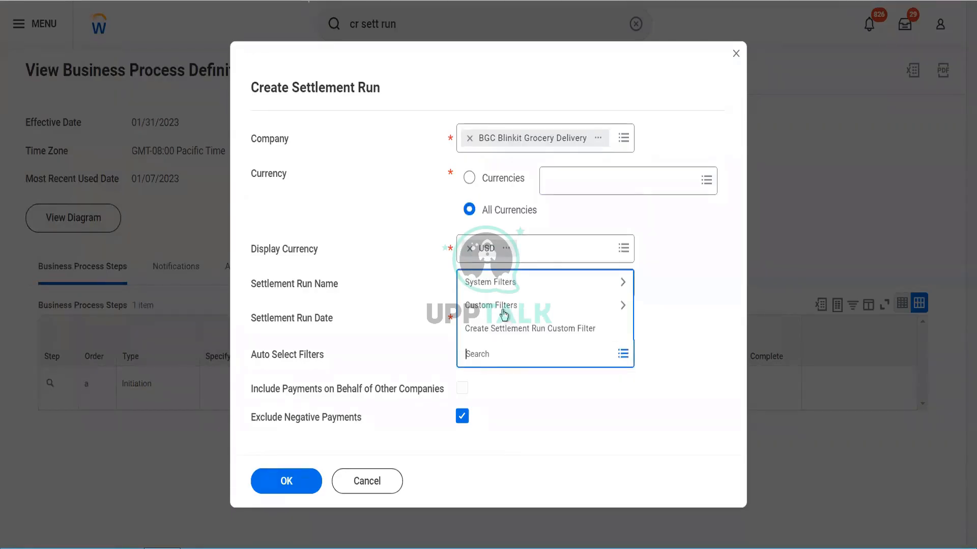
left_click(505, 282)
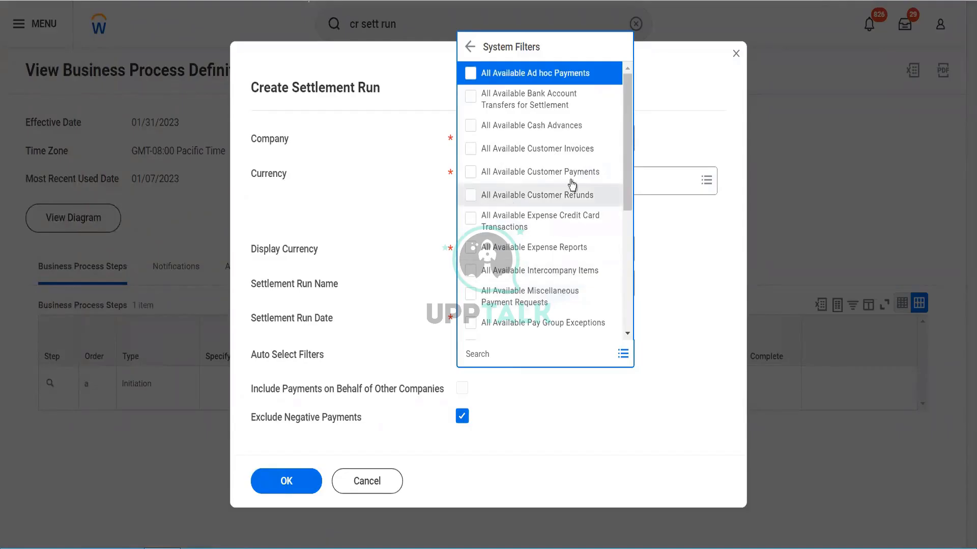
scroll(573, 250, "down", 3)
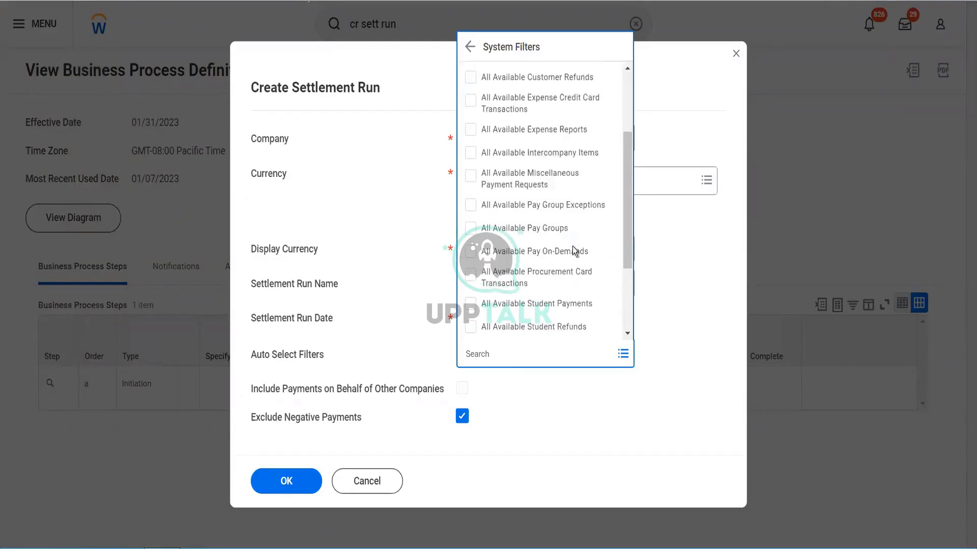
scroll(574, 249, "down", 3)
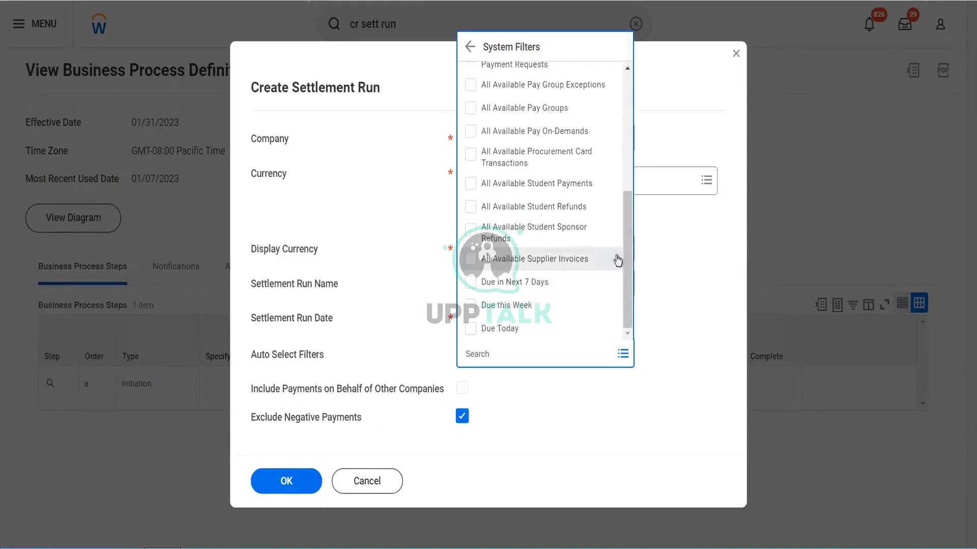
left_click(557, 260)
left_click(653, 313)
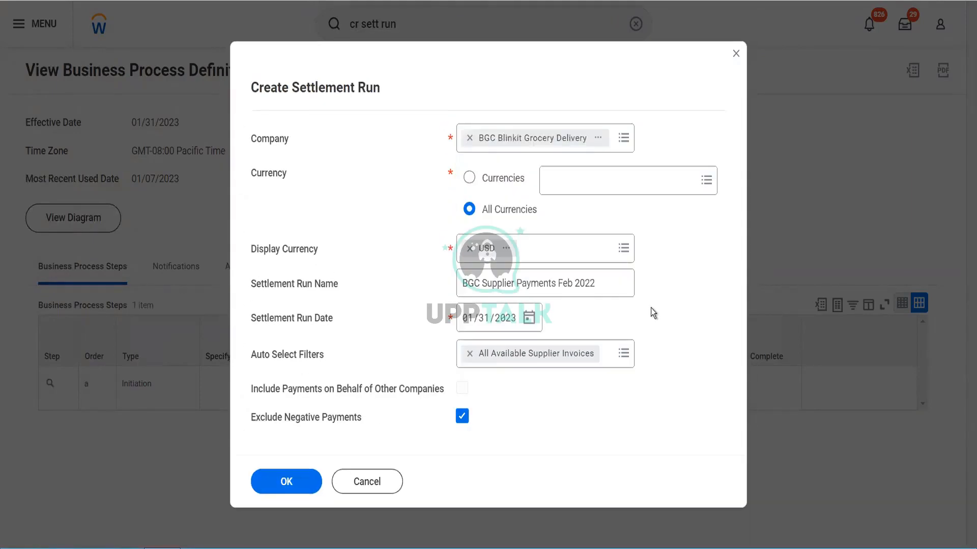
left_click(305, 478)
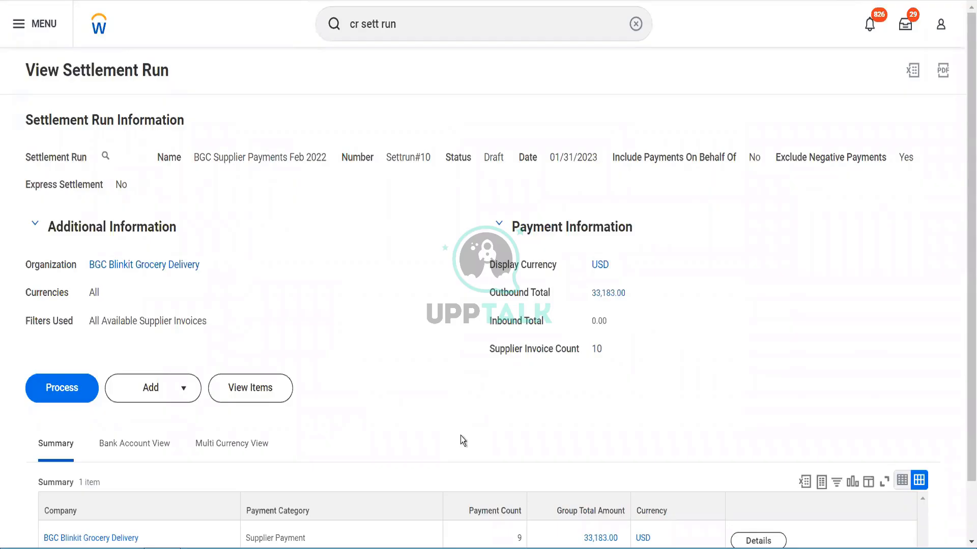
Step: Examine the individual supplier payments behind the settlement run's group total amount, then close the details
scroll(461, 437, "down", 1)
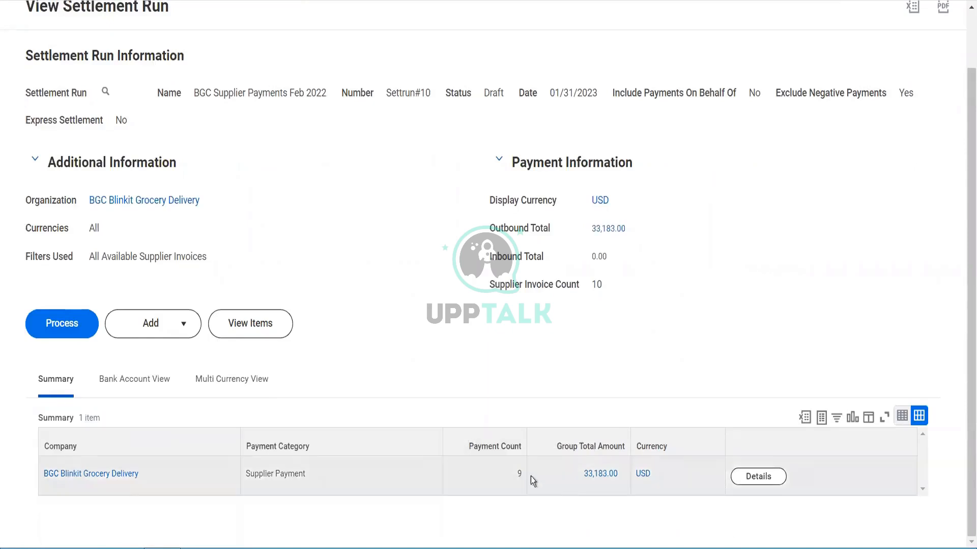
left_click(622, 478)
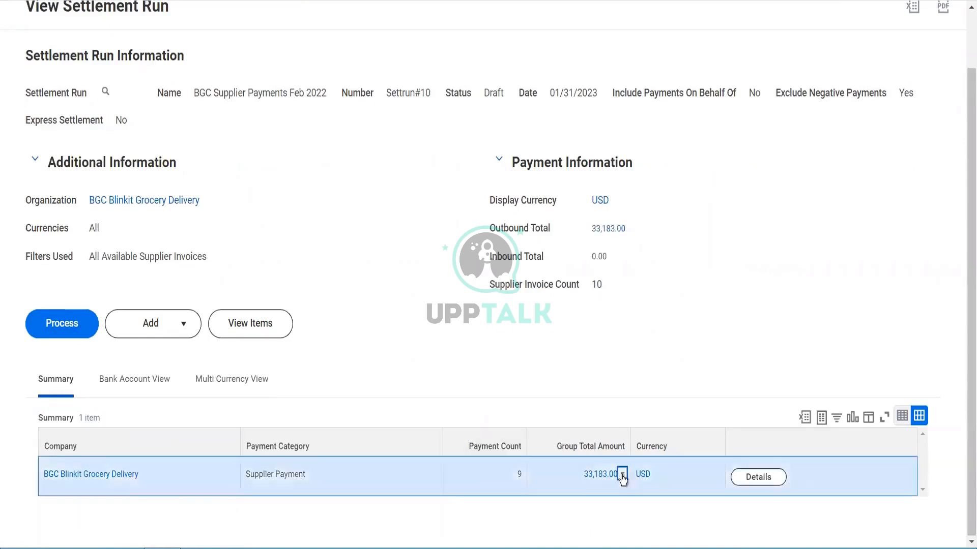
left_click(623, 478)
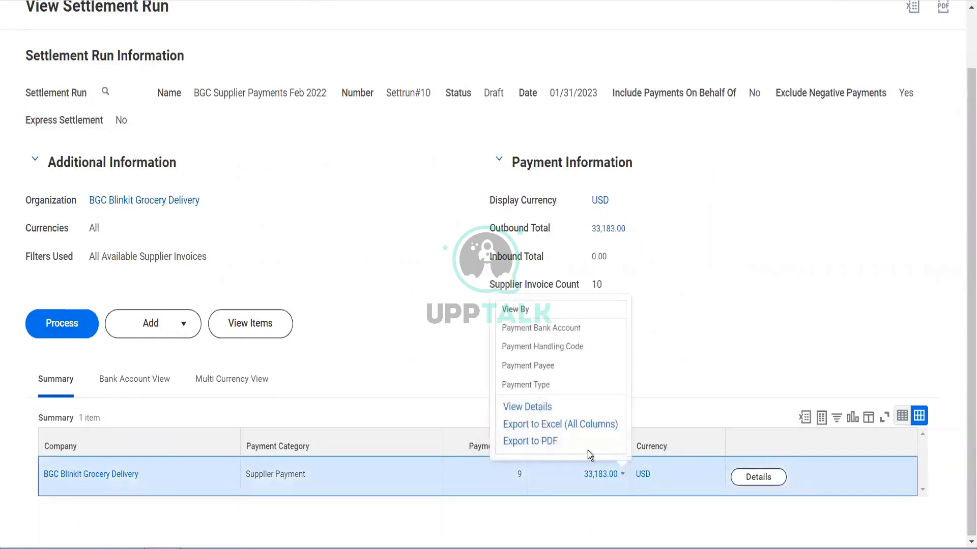
left_click(527, 407)
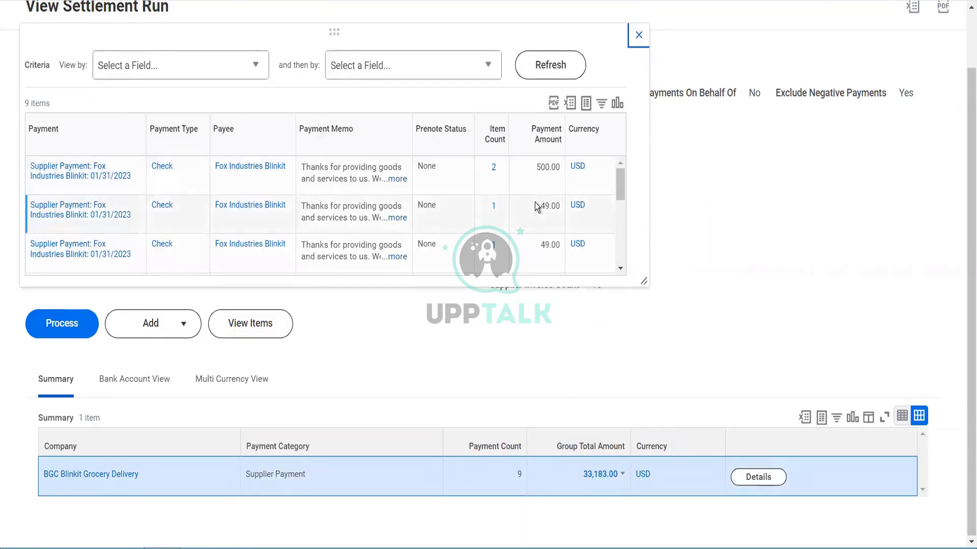
scroll(535, 203, "down", 2)
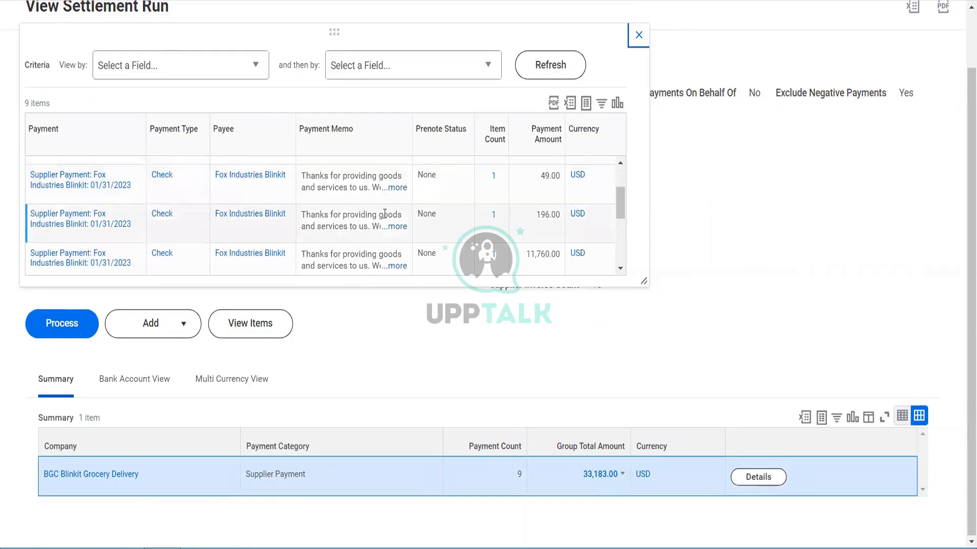
scroll(384, 214, "down", 4)
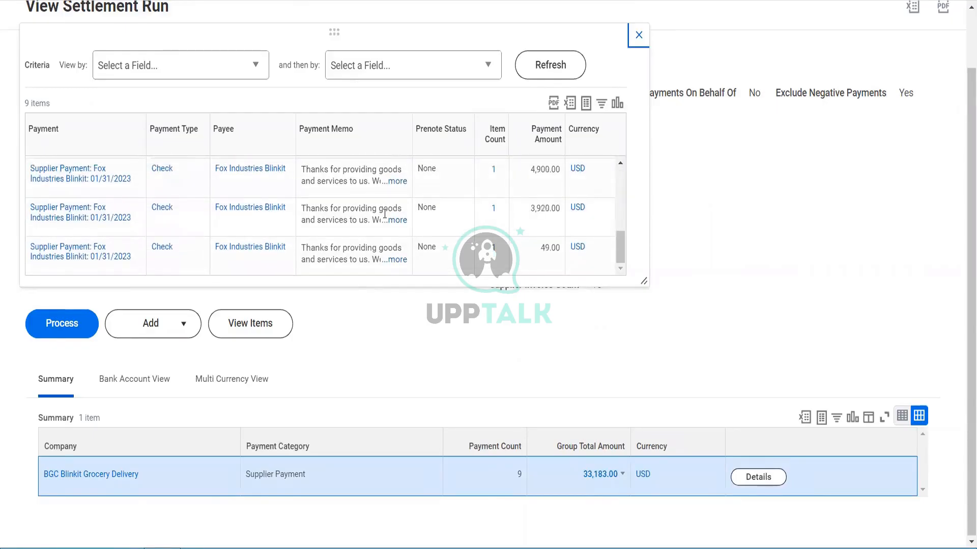
scroll(463, 216, "up", 5)
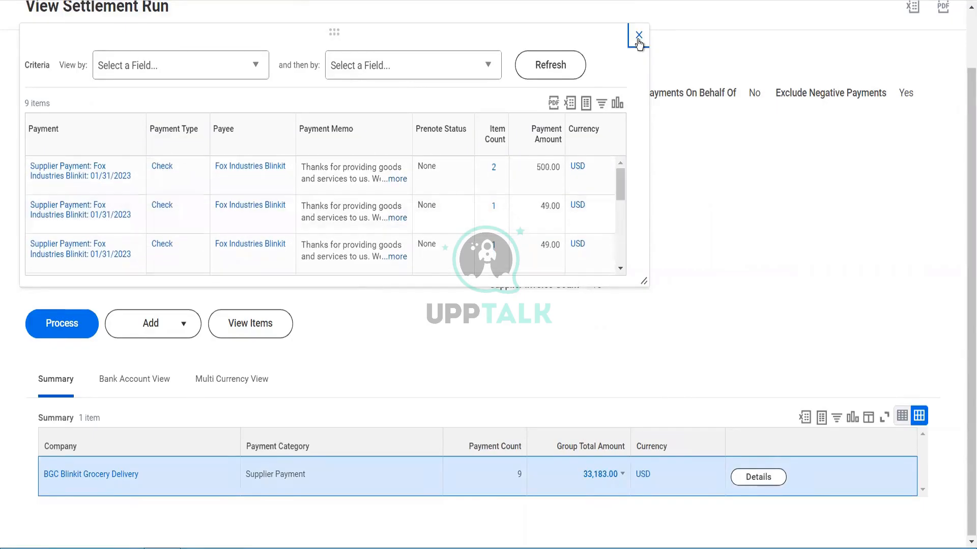
left_click(594, 362)
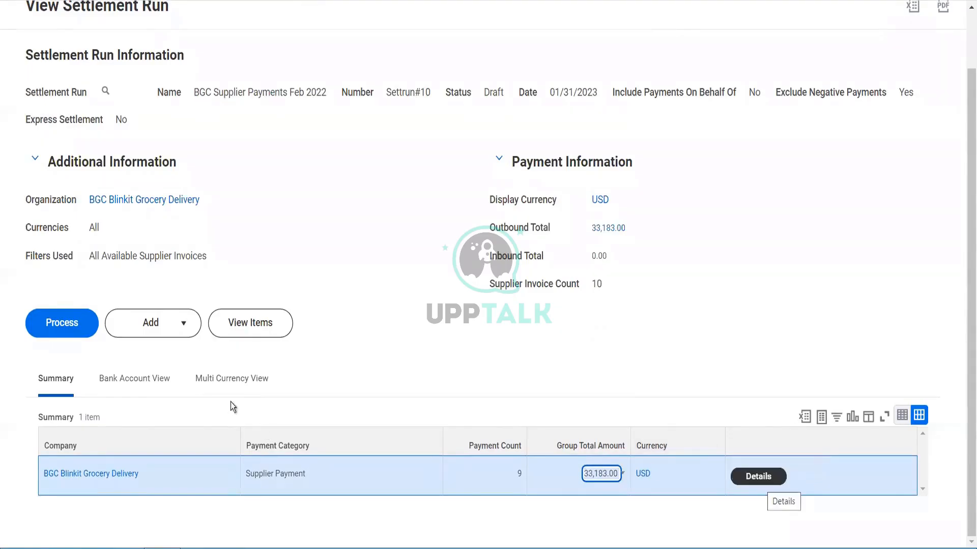
Step: Review the settlement run's payments by bank account and by currency, then return to the summary
left_click(163, 388)
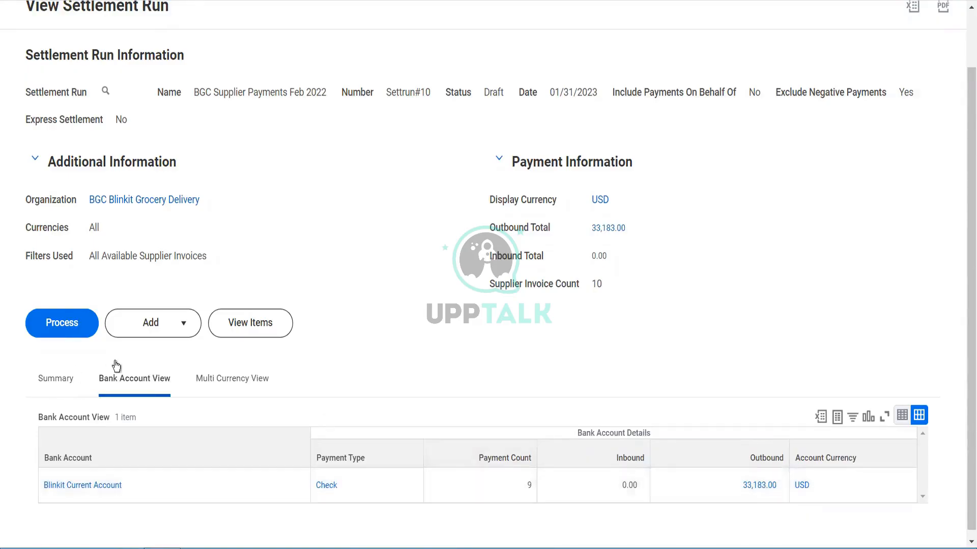
left_click(199, 382)
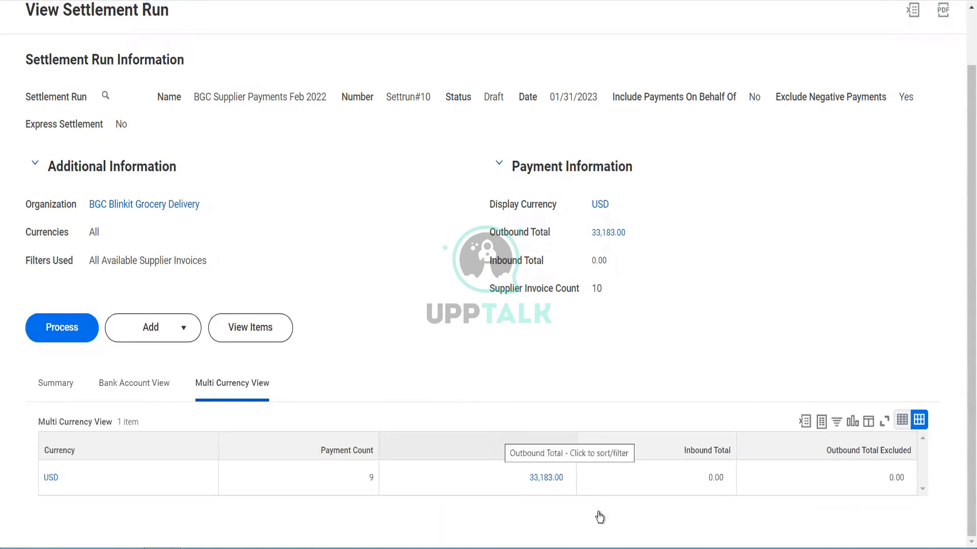
left_click(568, 480)
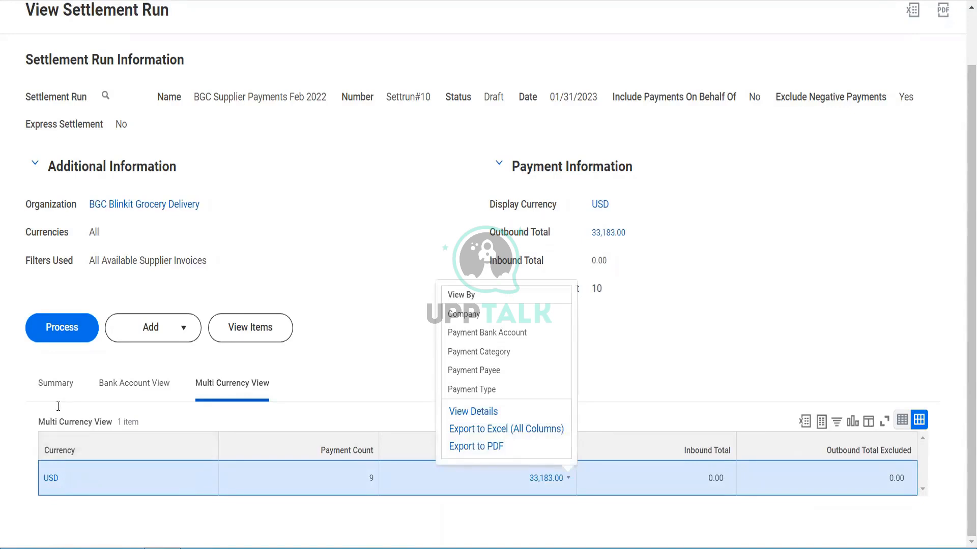
left_click(54, 391)
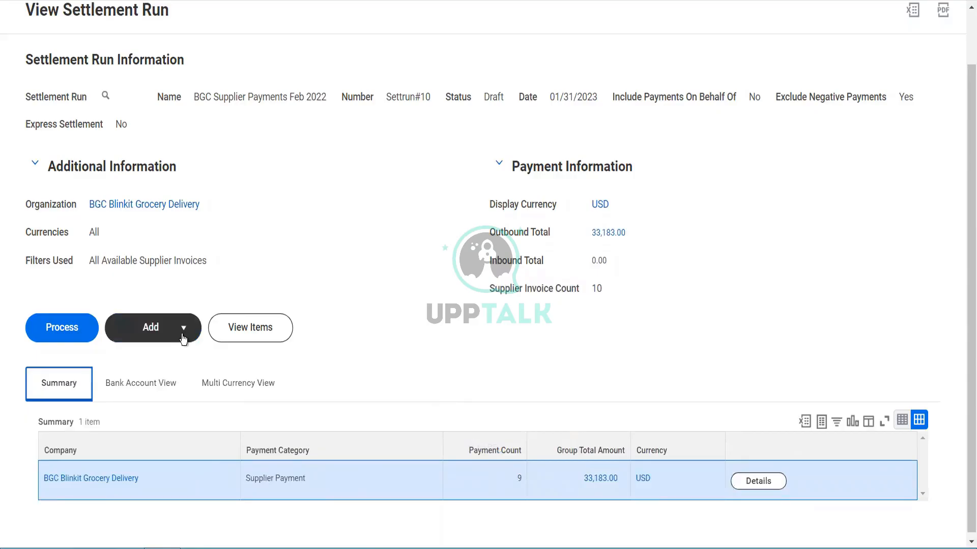
Step: Review the individual supplier invoices included in the settlement run, then return to its summary
left_click(229, 336)
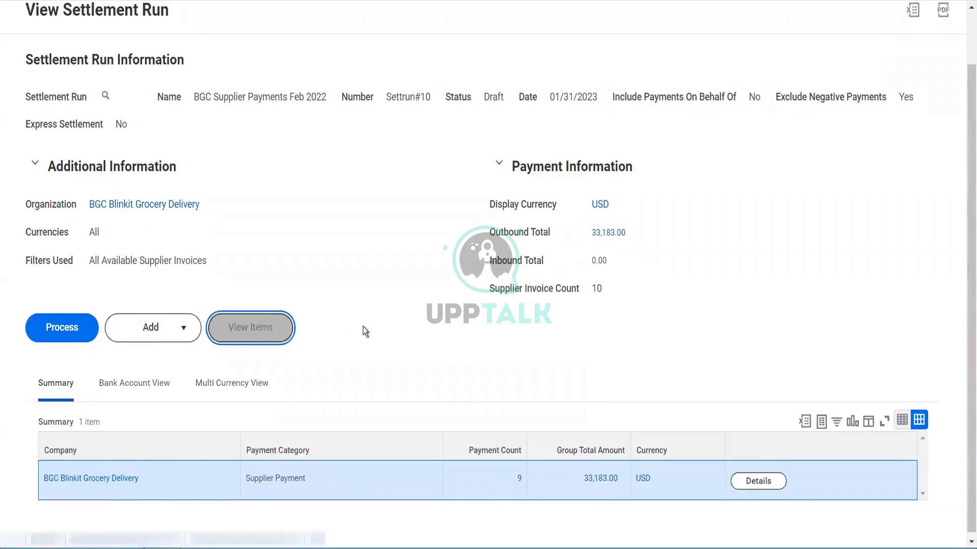
scroll(362, 327, "down", 5)
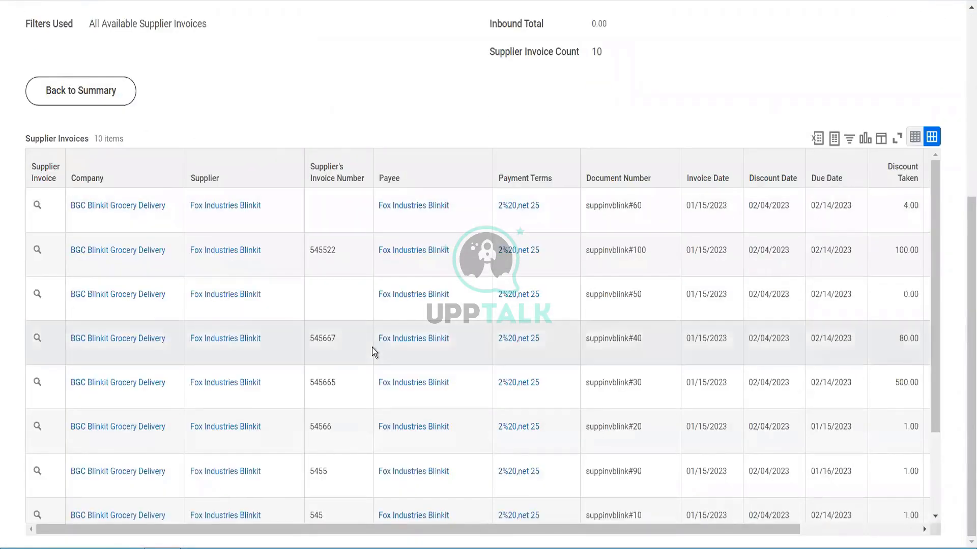
scroll(371, 347, "down", 2)
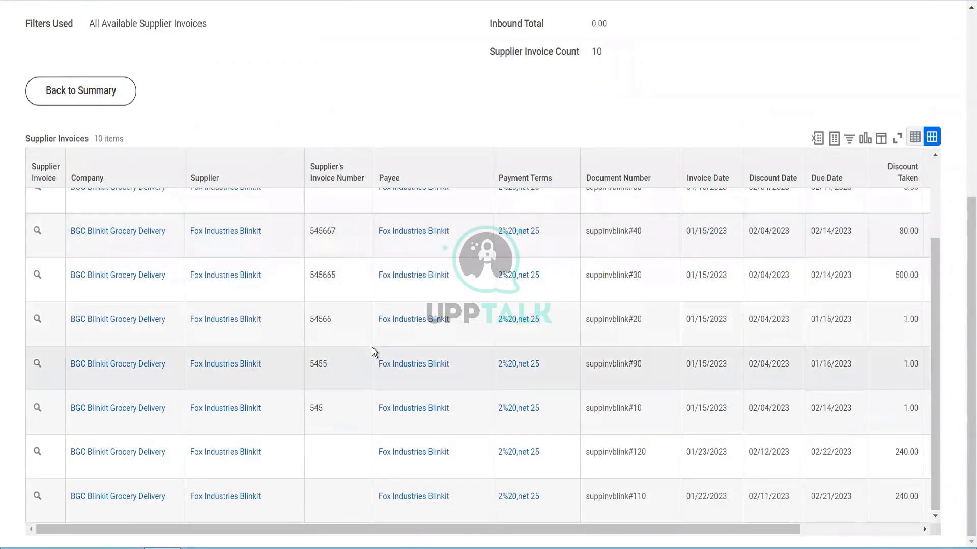
scroll(372, 347, "up", 2)
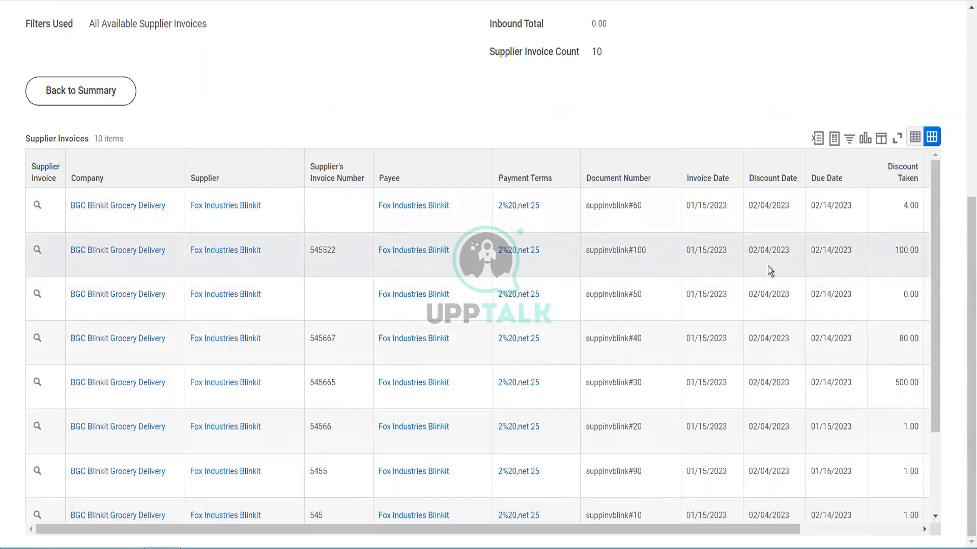
scroll(712, 255, "up", 6)
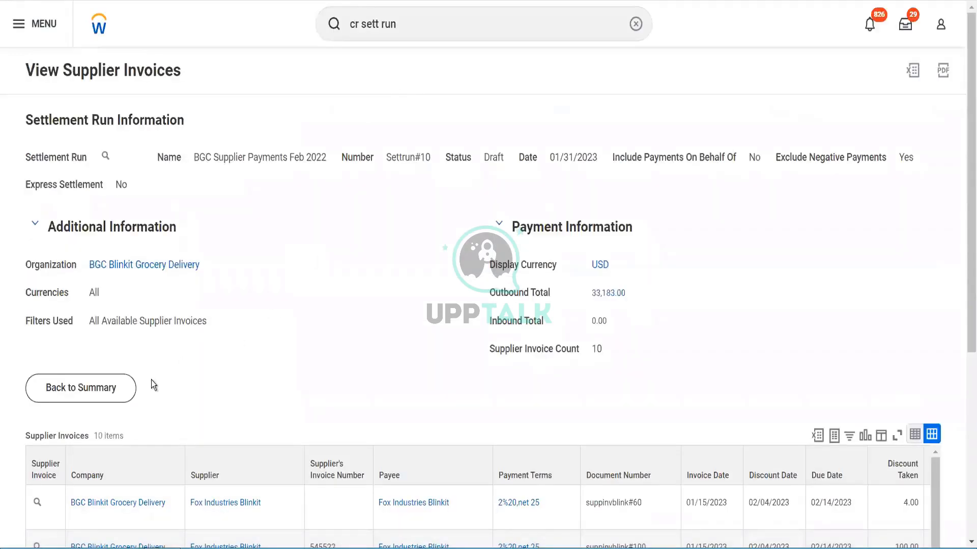
left_click(126, 386)
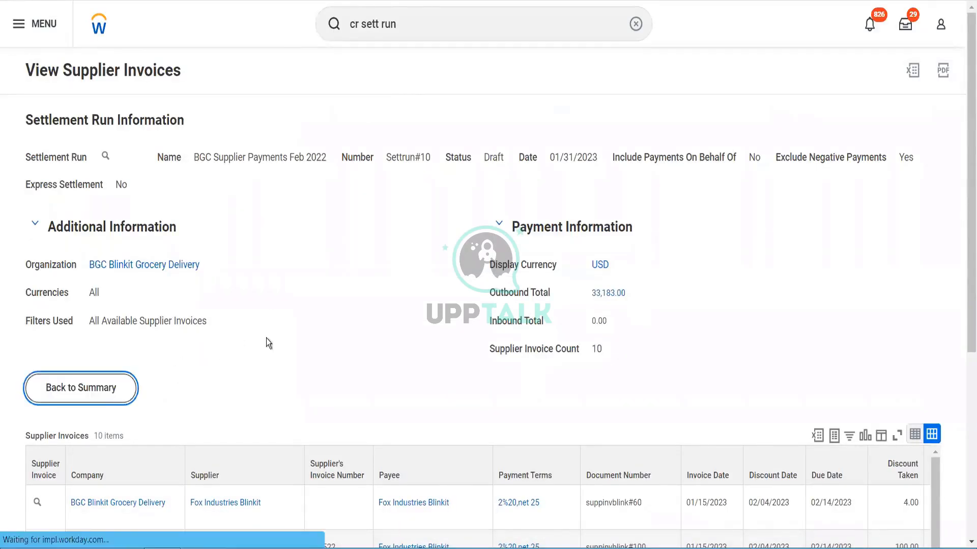
Step: Process the settlement run and refresh its status until the background process finishes
left_click(53, 390)
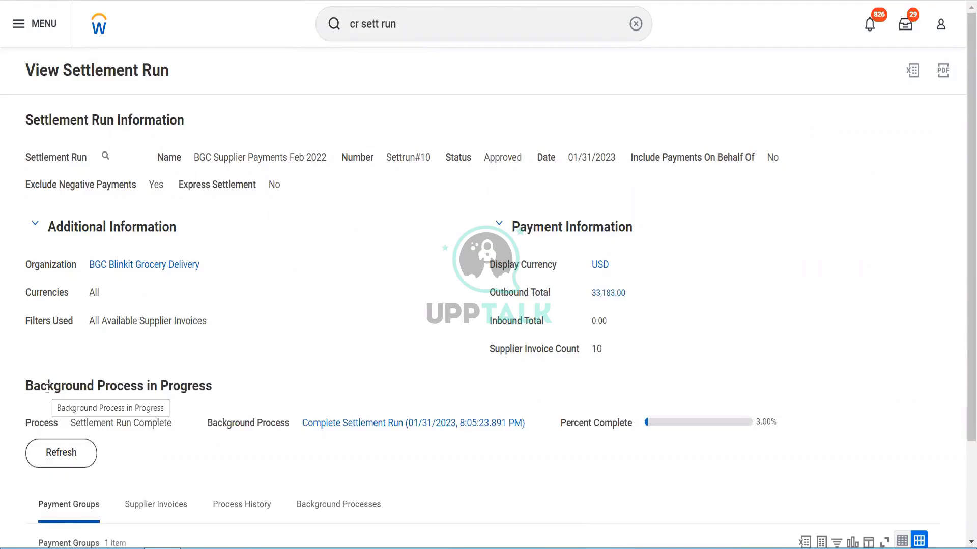
left_click(65, 464)
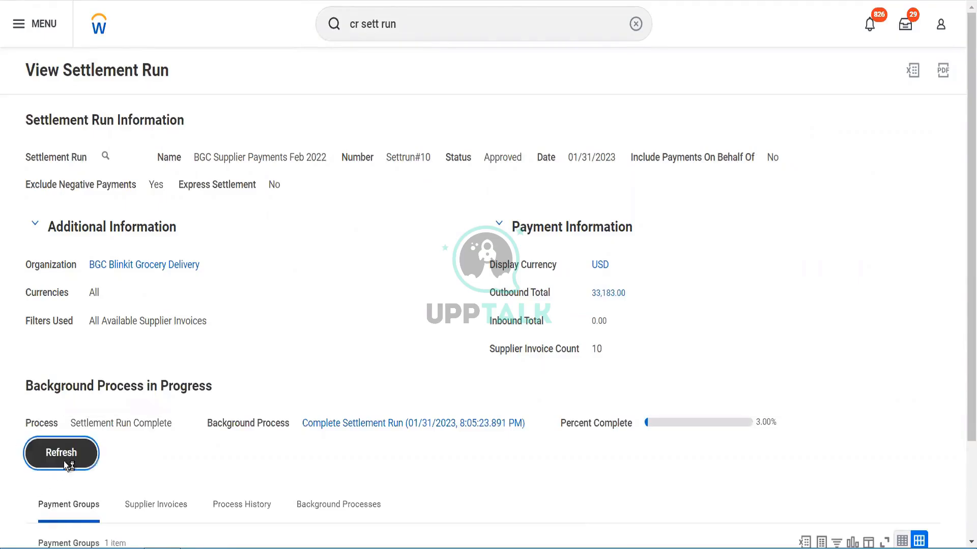
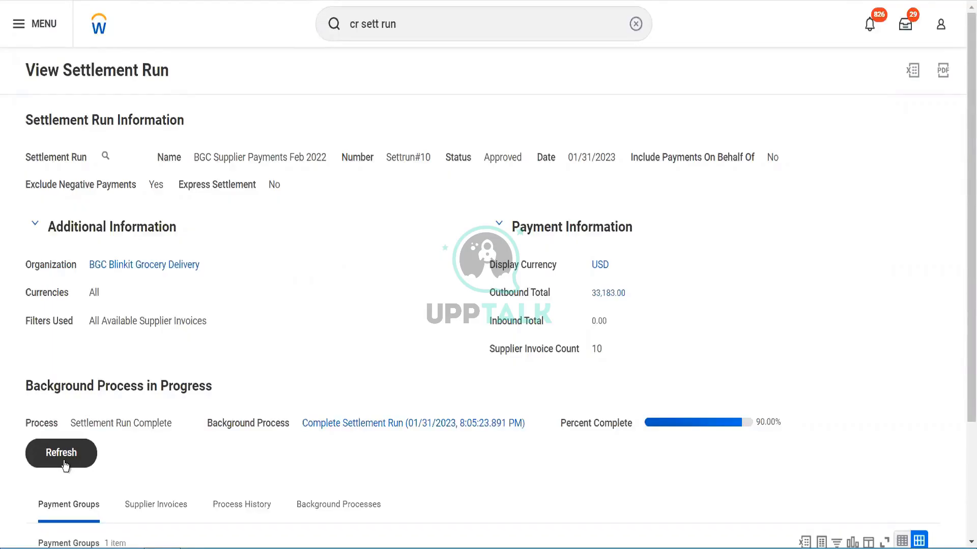
left_click(76, 466)
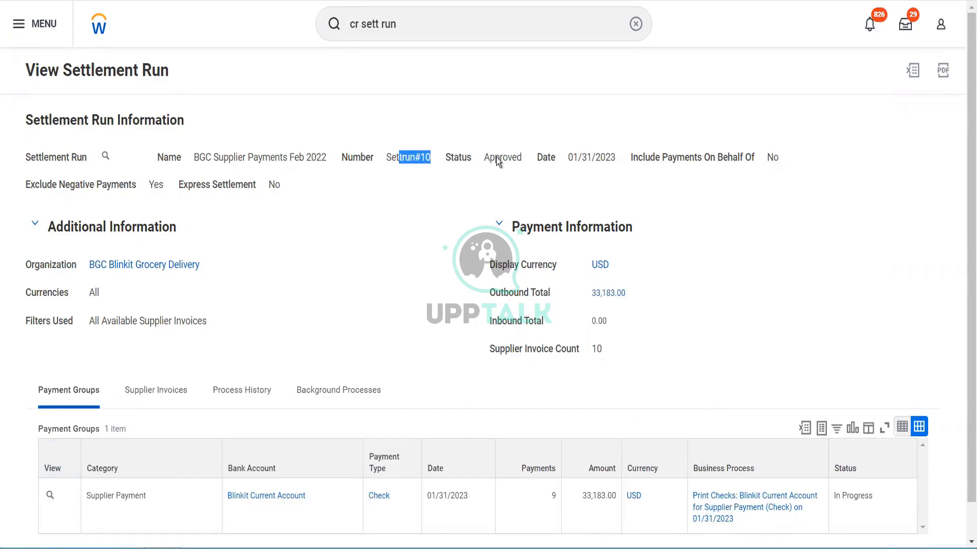
Step: Review the settlement run's process history and its related Print Checks business process for the Blinkit Current Account
scroll(606, 174, "down", 1)
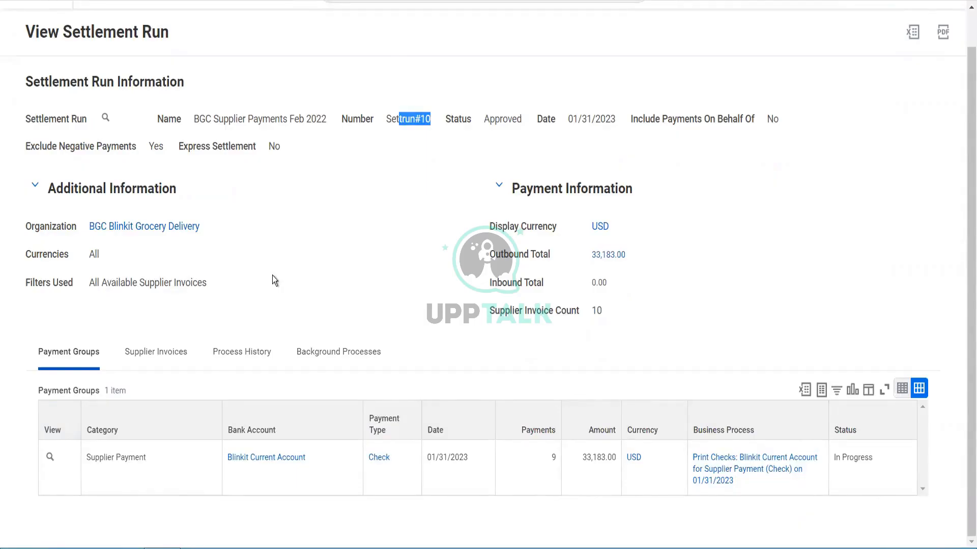
left_click(260, 363)
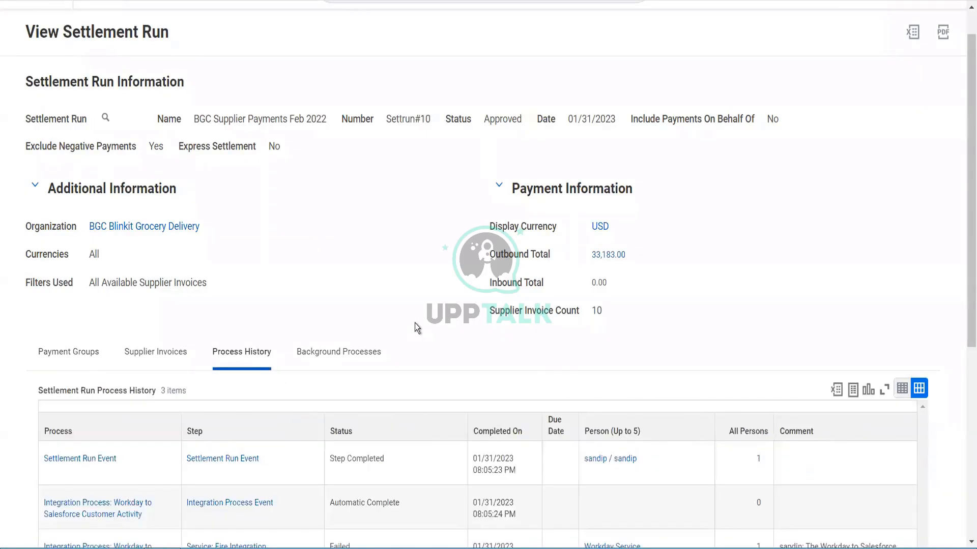
scroll(414, 323, "down", 6)
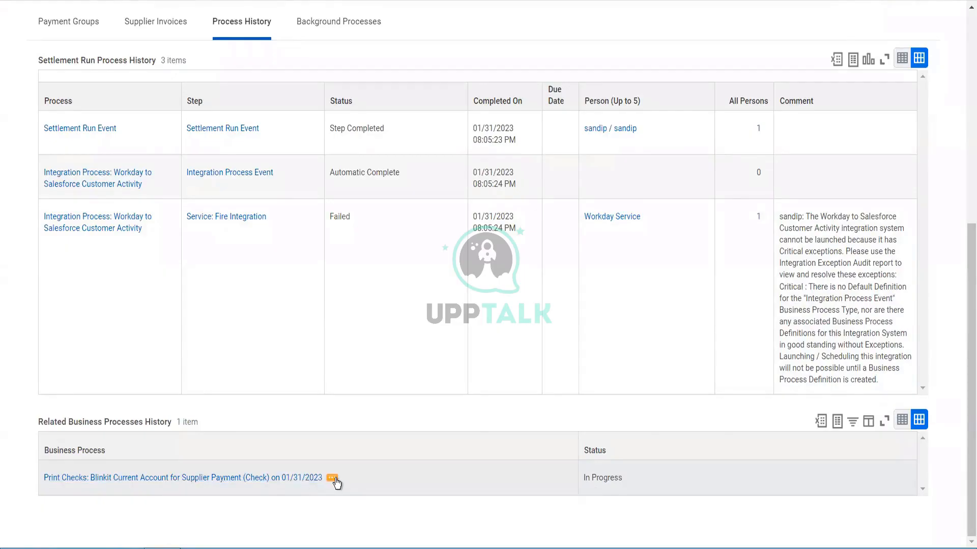
left_click(333, 480)
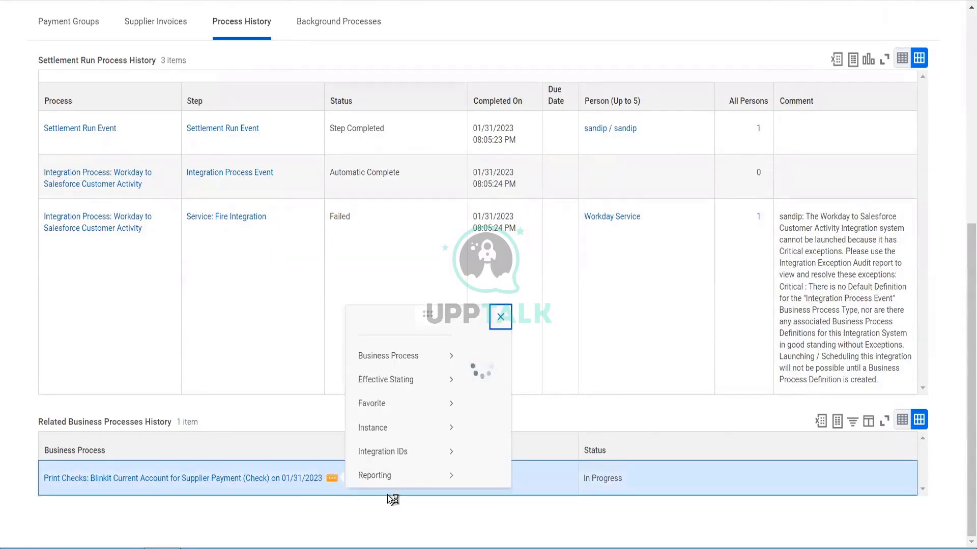
mouse_move(447, 350)
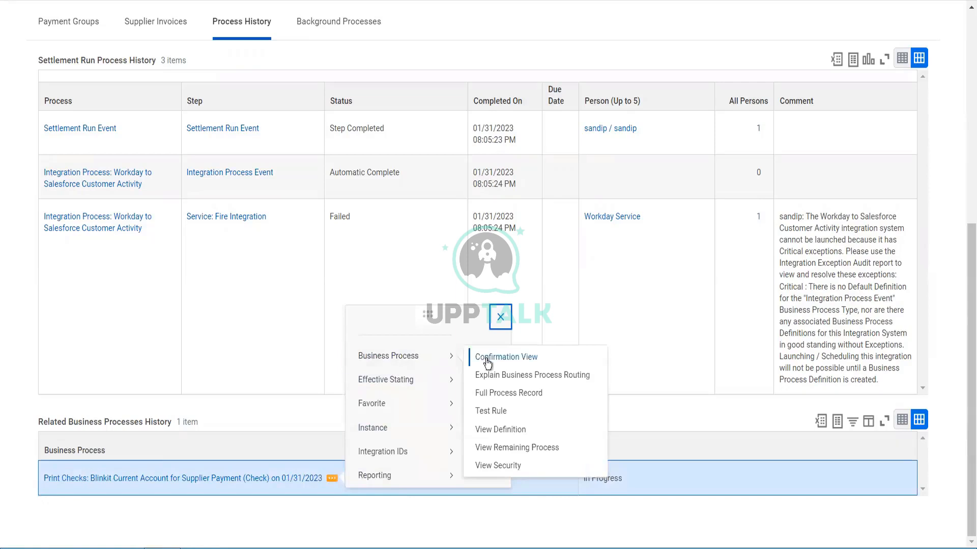
left_click(579, 429)
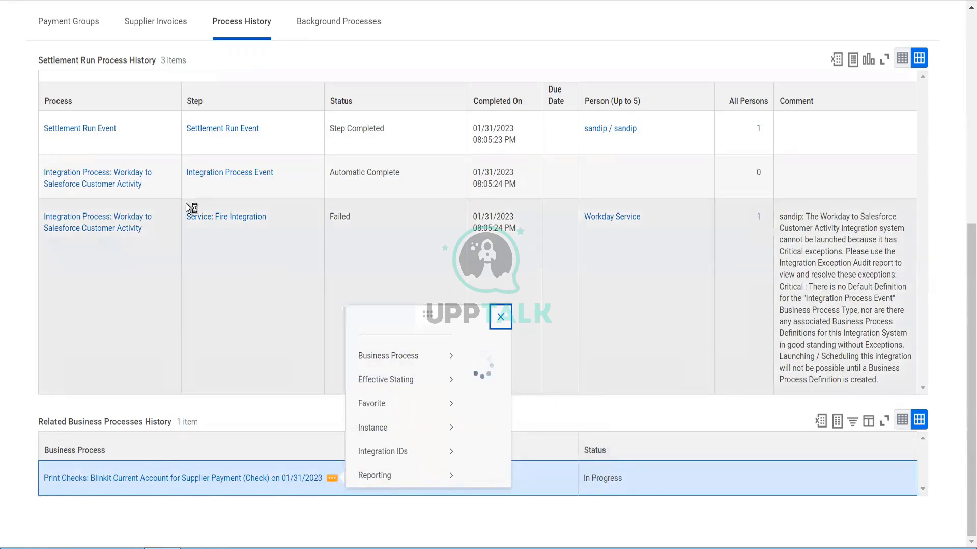
scroll(122, 203, "up", 6)
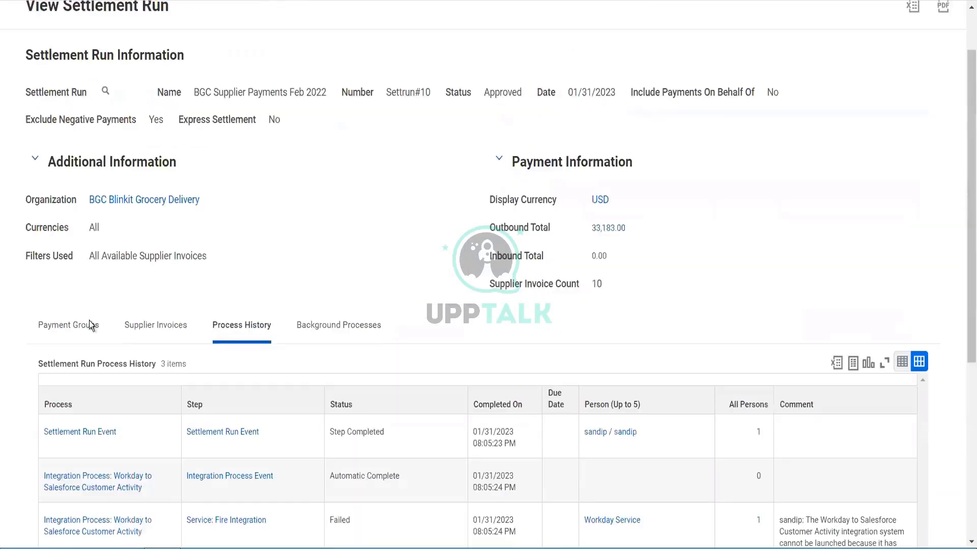
Step: Print all checks for the Blinkit Current Account supplier payment group, keeping 1 as the next check number in the printer
left_click(84, 326)
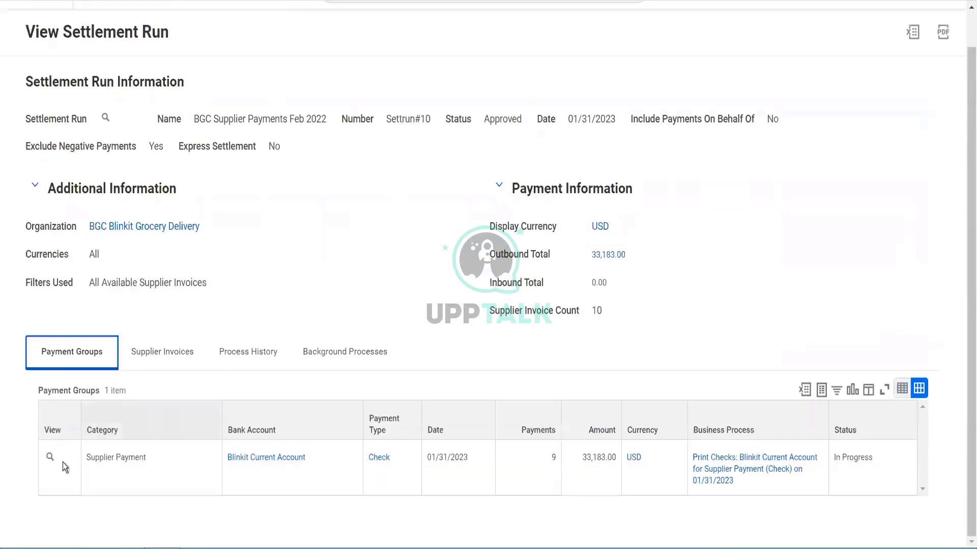
left_click(62, 459)
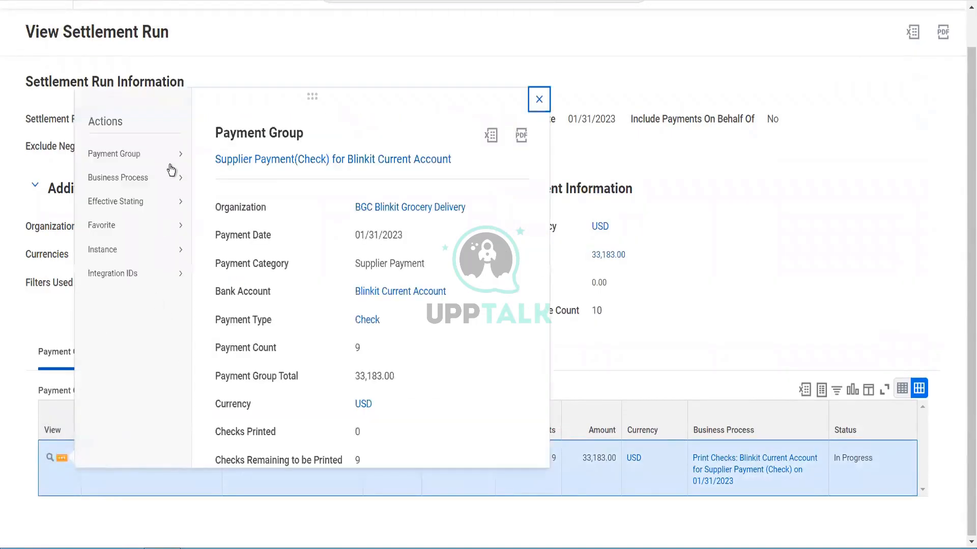
mouse_move(170, 159)
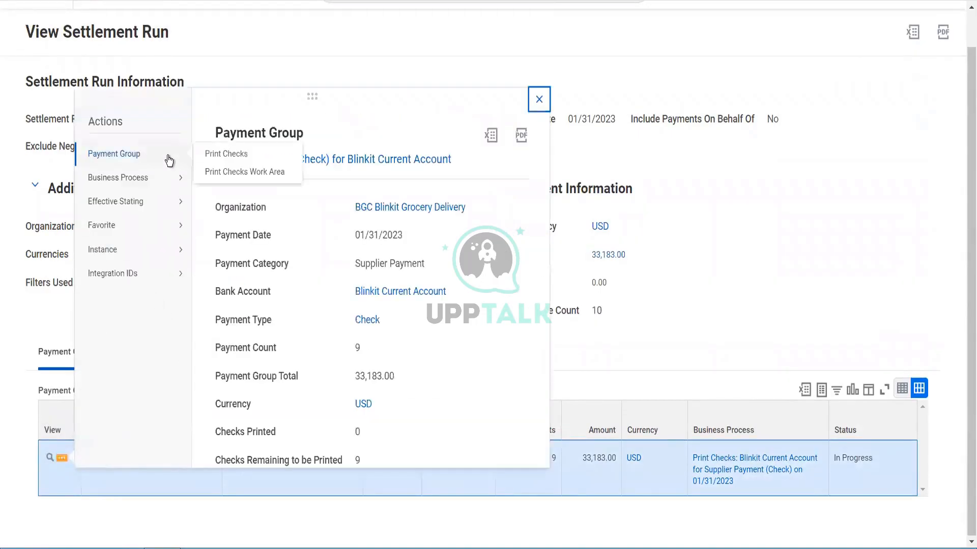
left_click(220, 160)
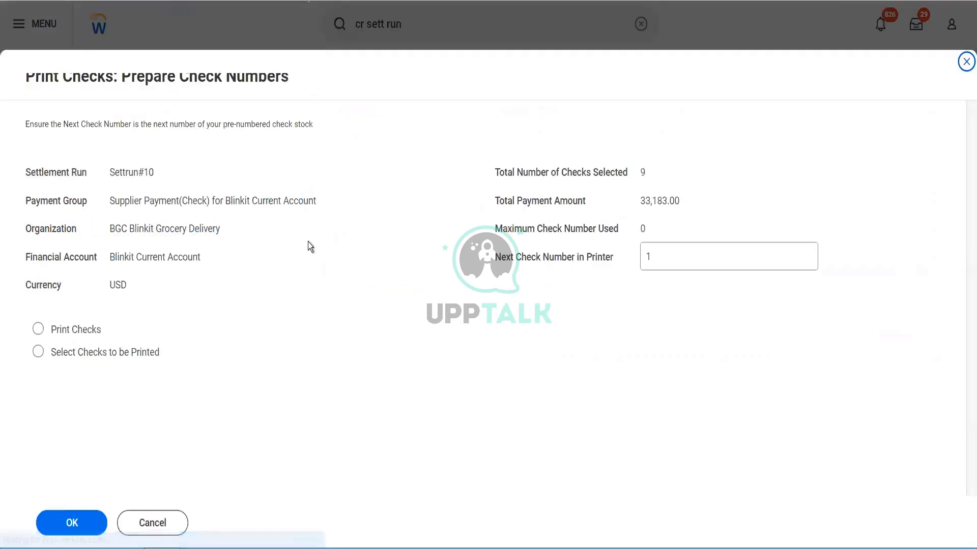
left_click(88, 334)
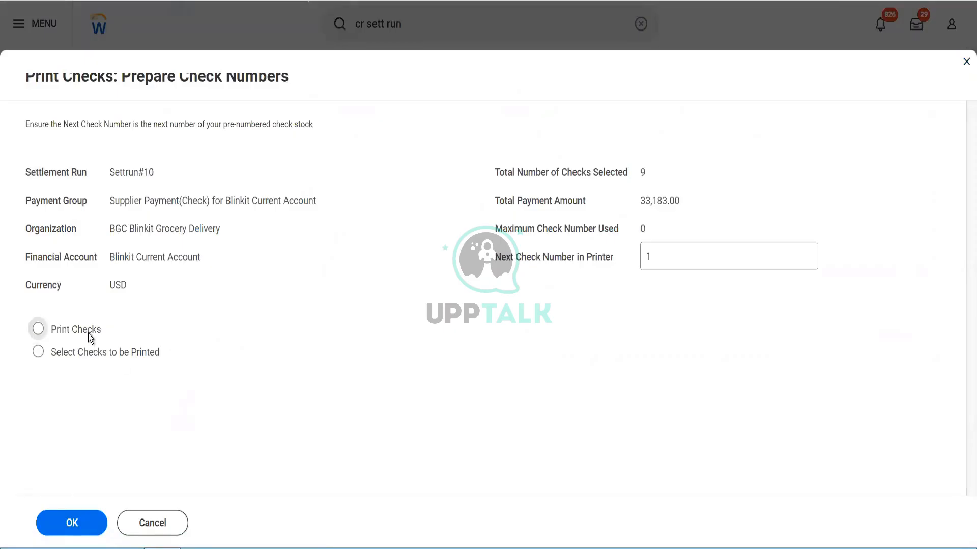
left_click(70, 524)
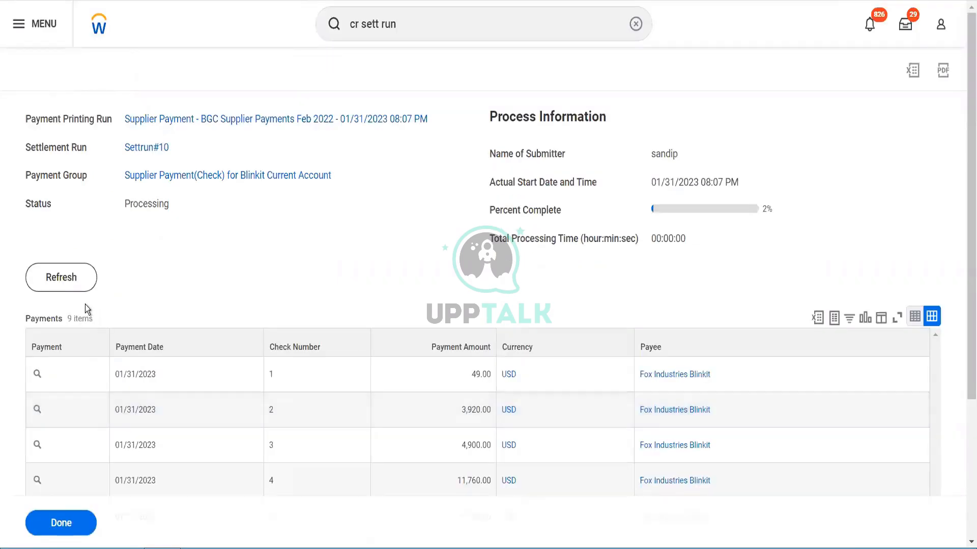
Step: Refresh the payment printing run until processing completes and its PDF file is available
left_click(63, 278)
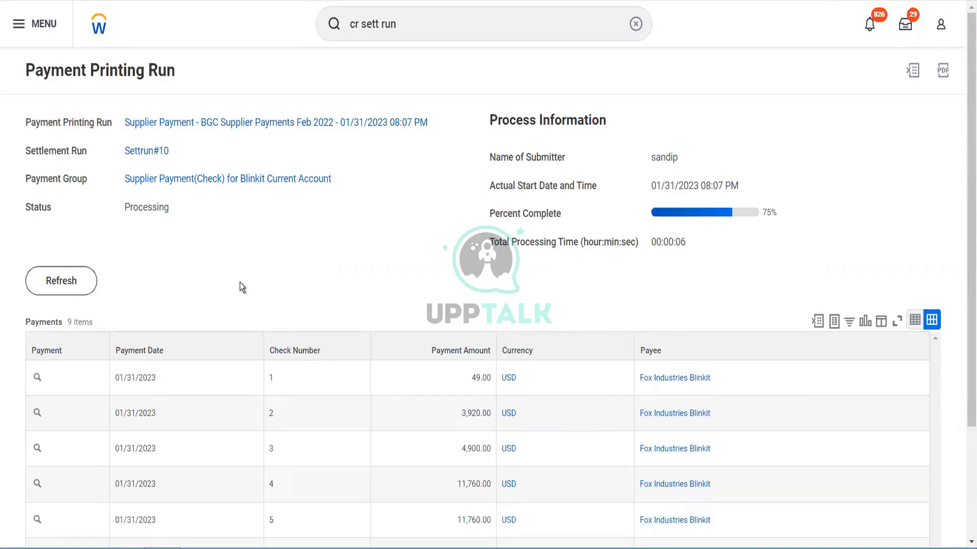
left_click(76, 285)
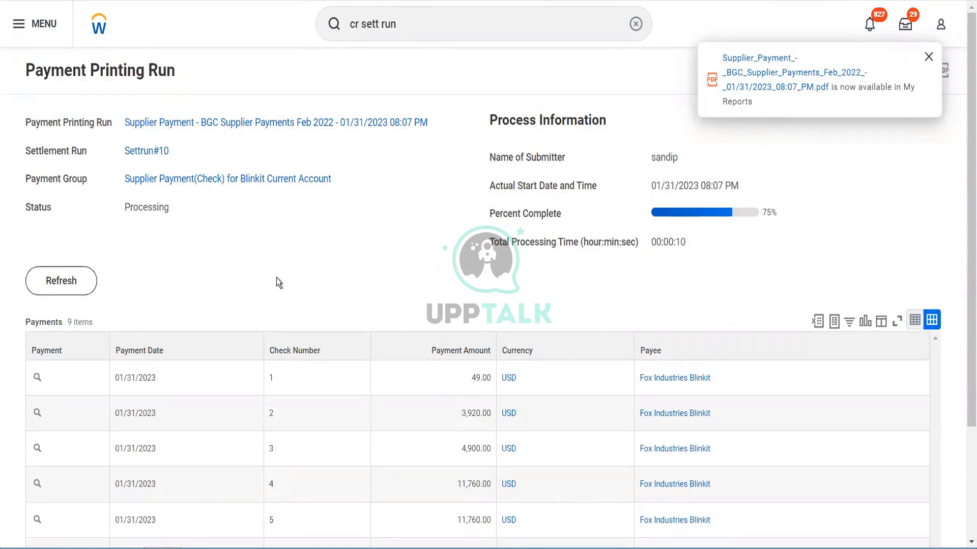
left_click(58, 284)
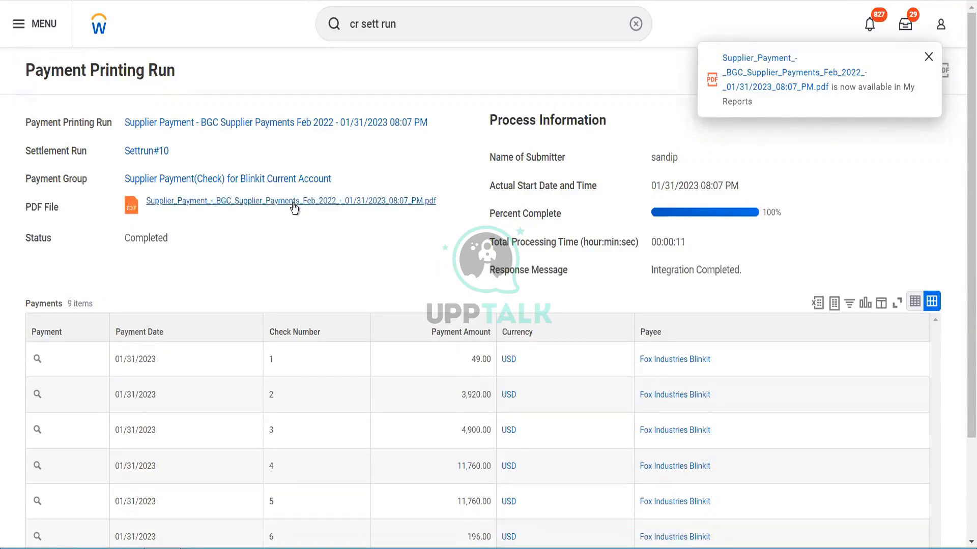
Step: Open the printing run's PDF, examine the first check's payee, amount and remittance details, then close the file
left_click(294, 204)
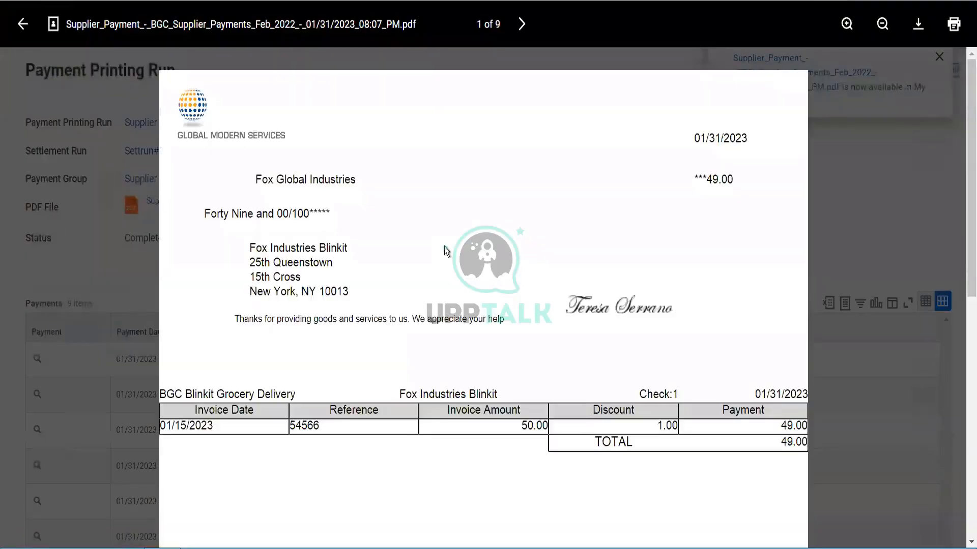
scroll(444, 246, "down", 3)
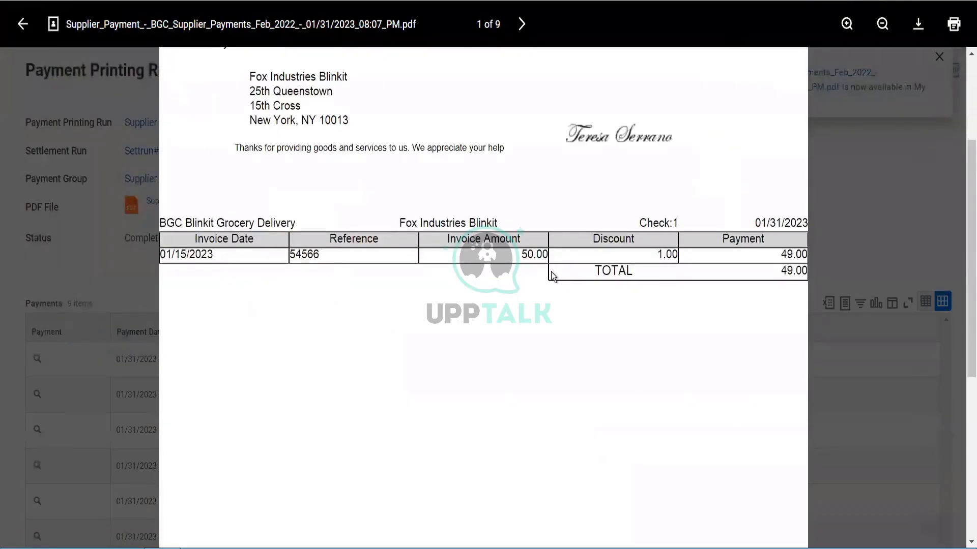
scroll(551, 271, "up", 3)
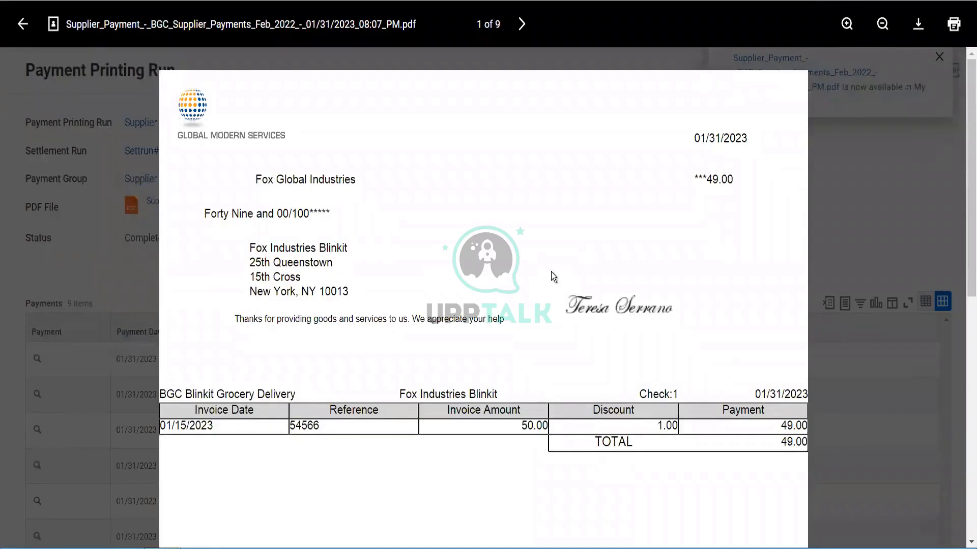
scroll(550, 272, "down", 6)
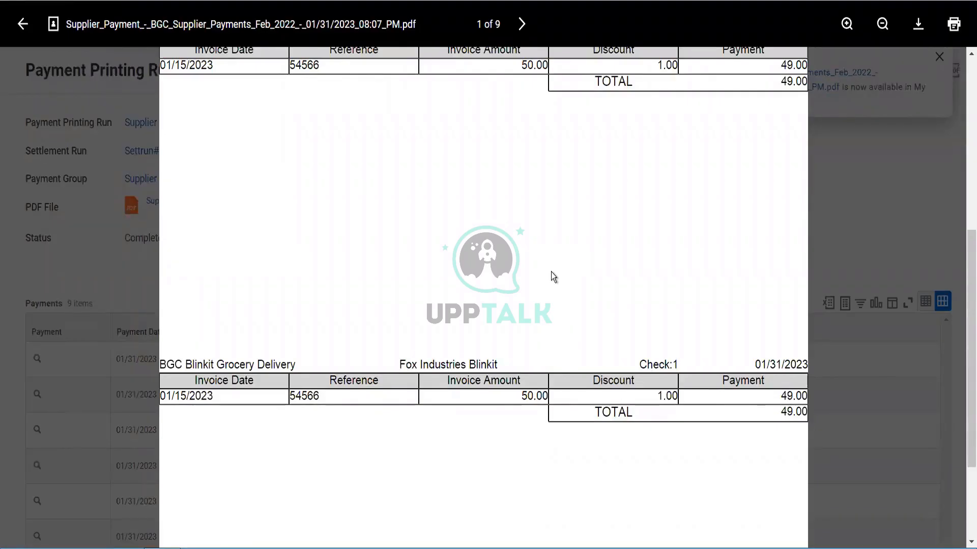
scroll(551, 272, "up", 6)
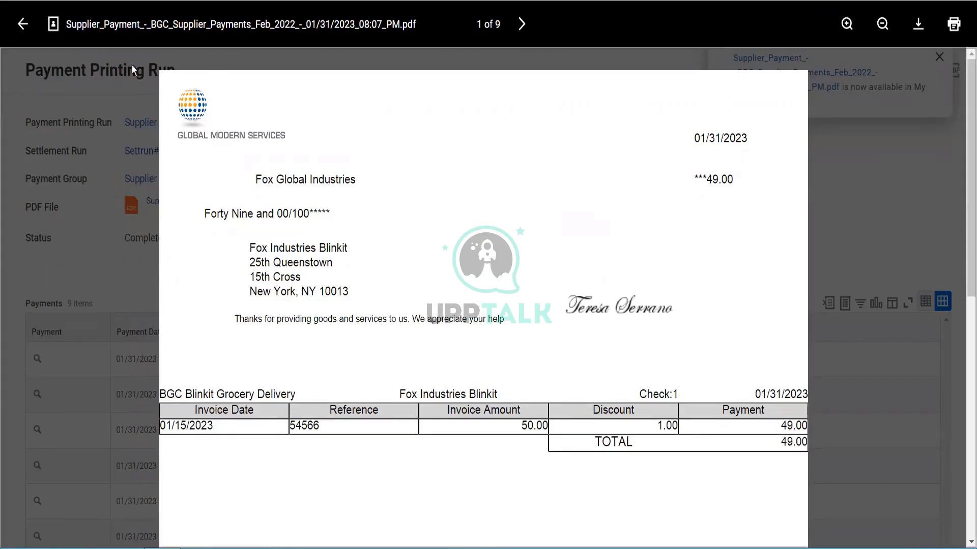
left_click(22, 24)
left_click(414, 31)
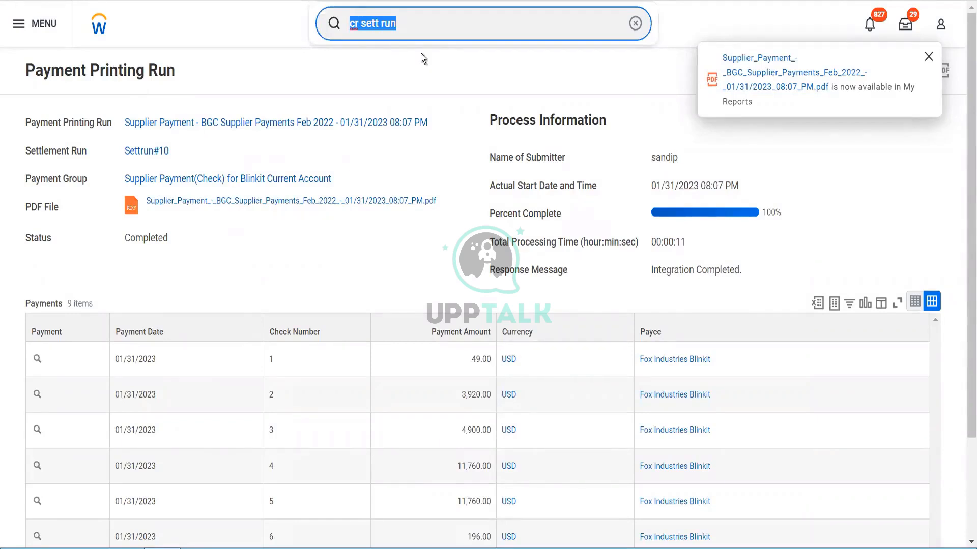
type("cr f")
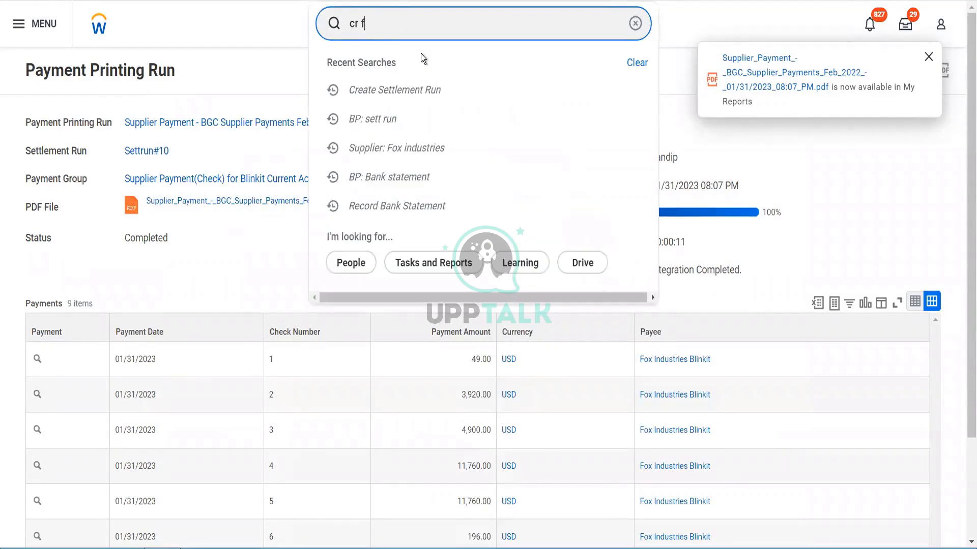
type("irst notiec")
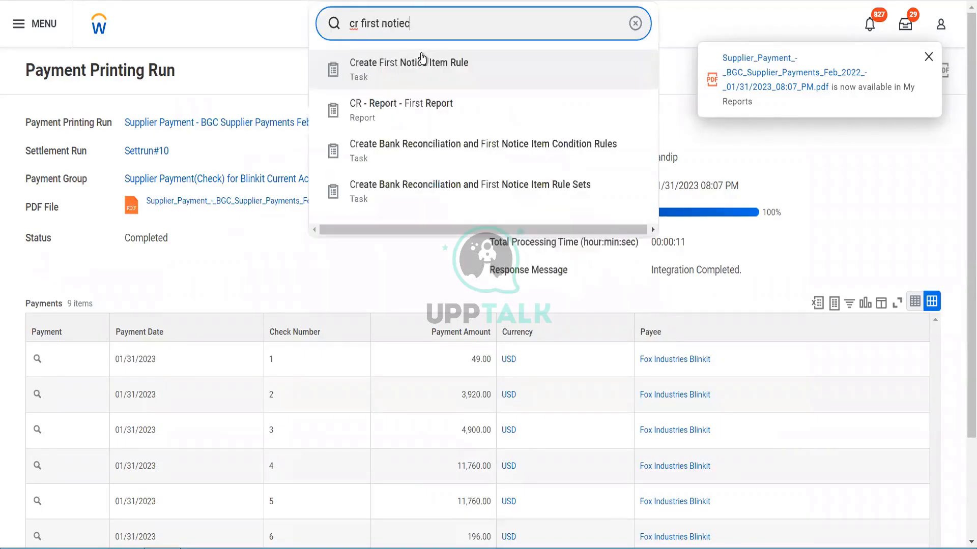
key("BackSpace")
key("BackSpace")
type("ce r")
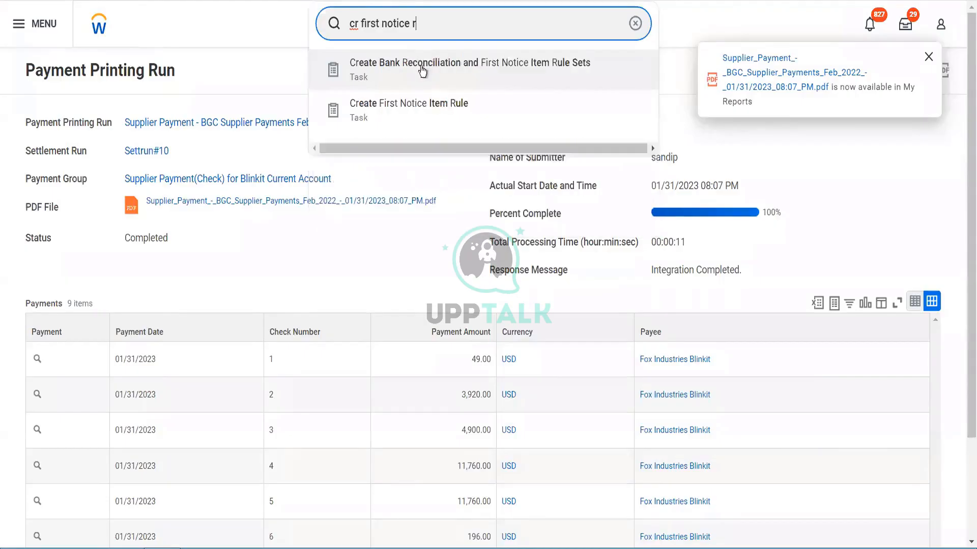
left_click(421, 68)
Step: Search for the first notice creation tasks and open Create First Notice Item Rule
left_click(421, 28)
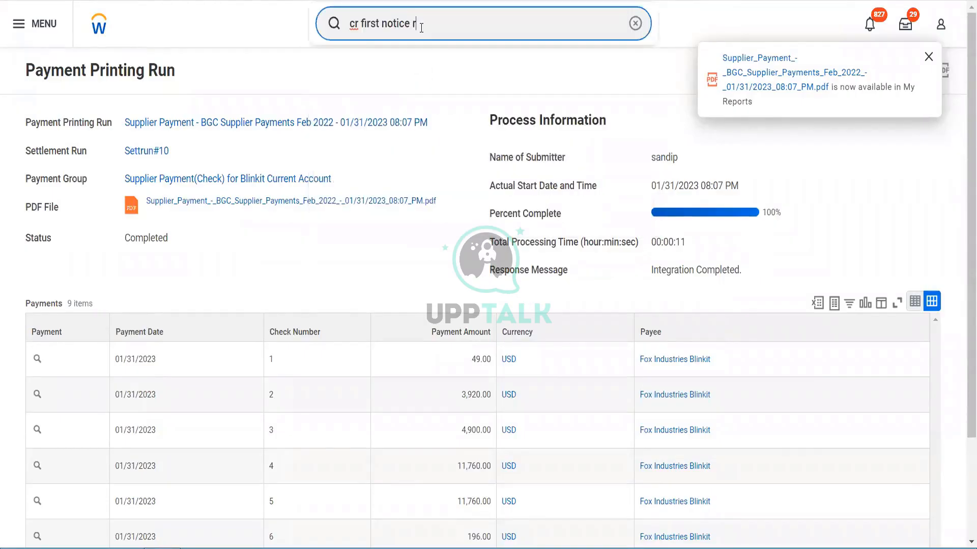
left_click_drag(422, 28, 335, 38)
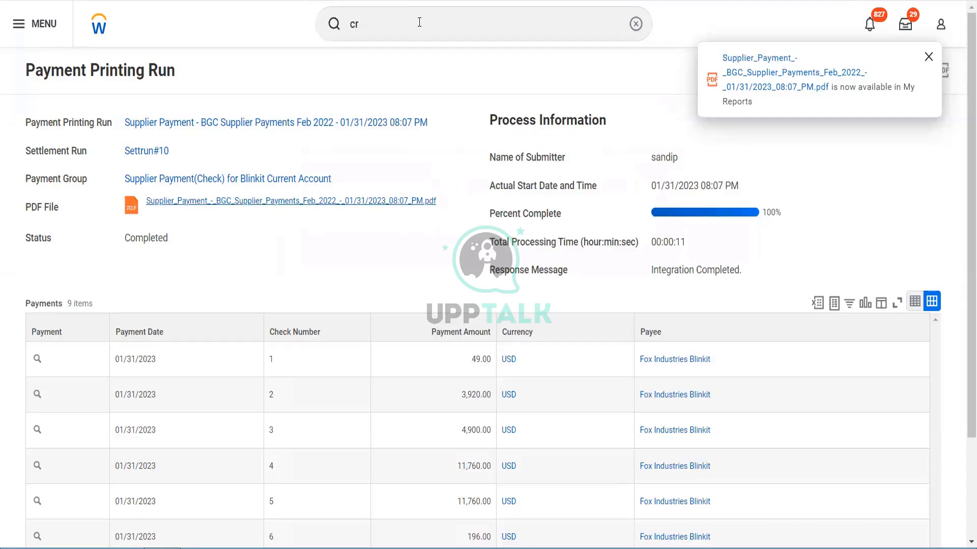
left_click(419, 22)
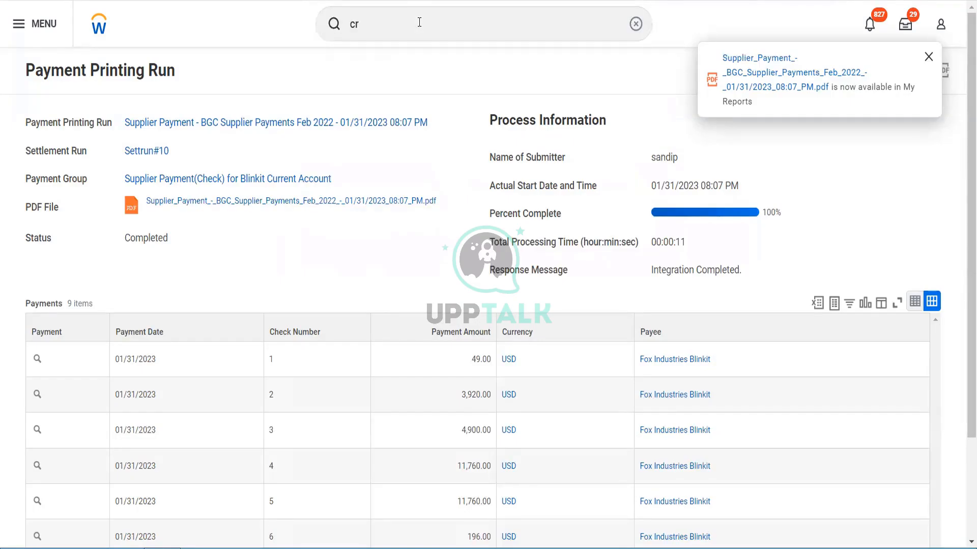
left_click(420, 22)
type("first no")
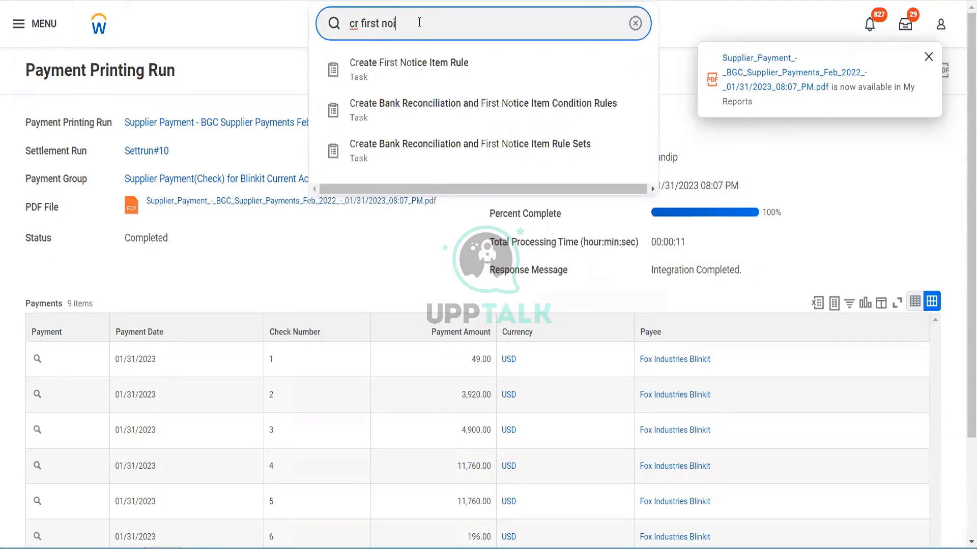
type("tice")
left_click(425, 67)
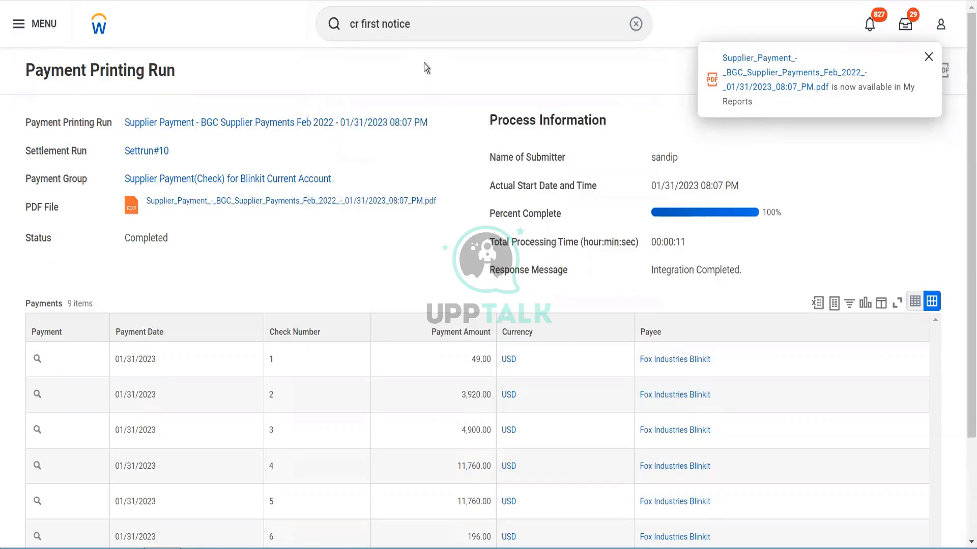
Step: Name the first notice item rule "Blinkit Adhoc Items" and describe it as "To figure out penalties taxes charges etc"
left_click(245, 182)
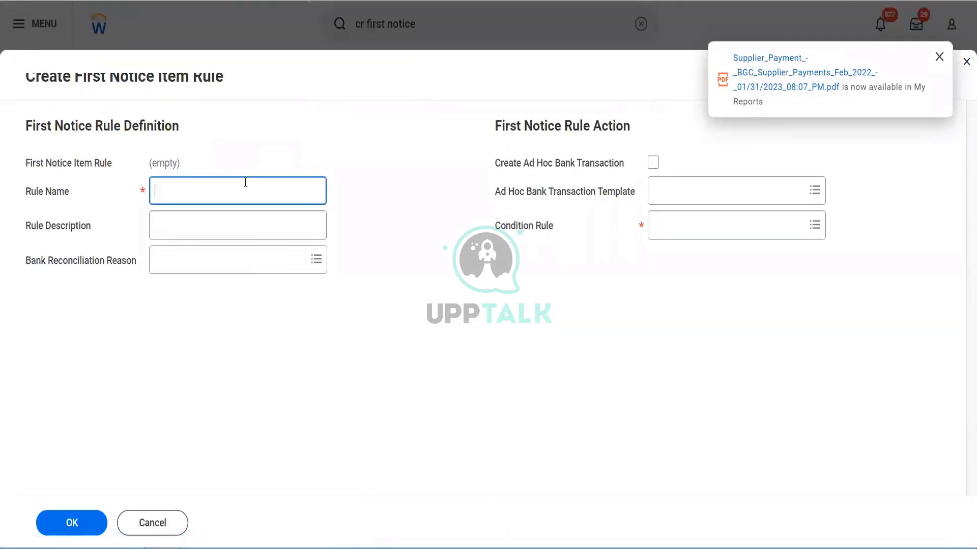
type("Blikit")
key("BackSpace")
key("BackSpace")
key("BackSpace")
key("BackSpace")
type("nkit Adhoc Items")
key("Tab")
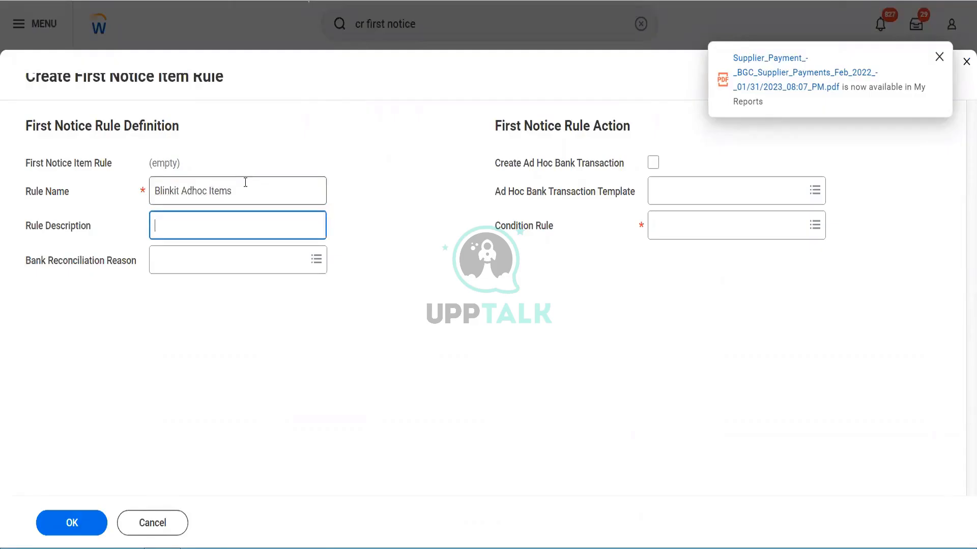
type("To figure out penalties ")
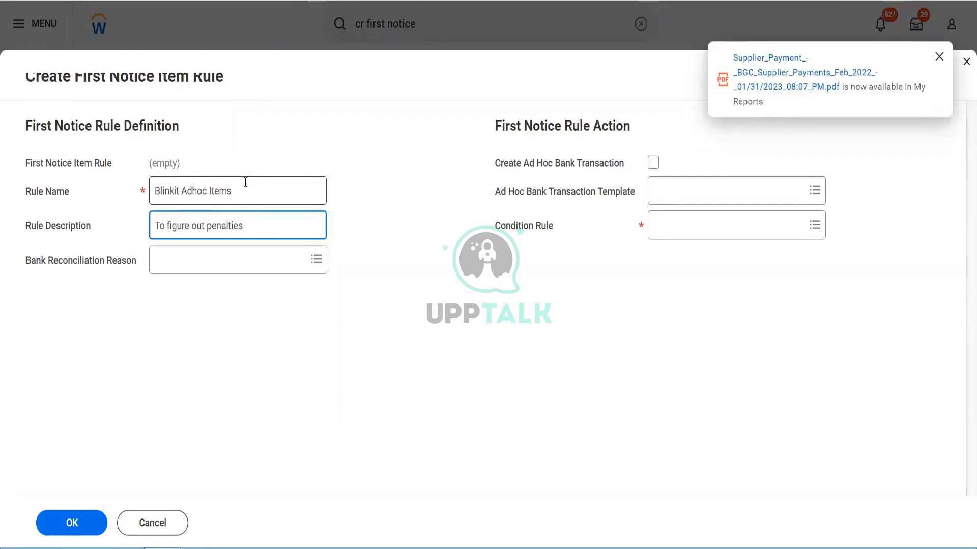
type("taxes charges etc")
Step: Set the rule's bank reconciliation reason to Bank Fee
left_click(263, 255)
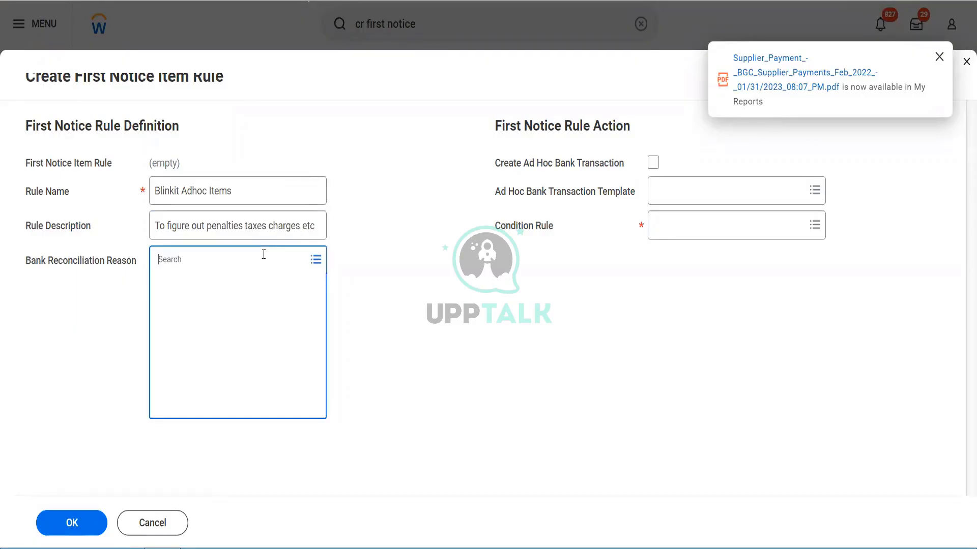
left_click(224, 287)
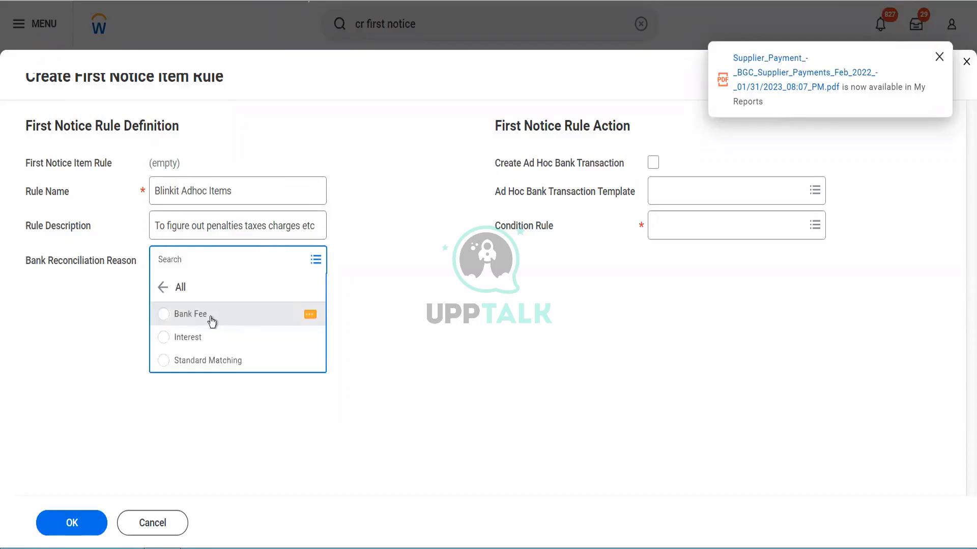
left_click(212, 319)
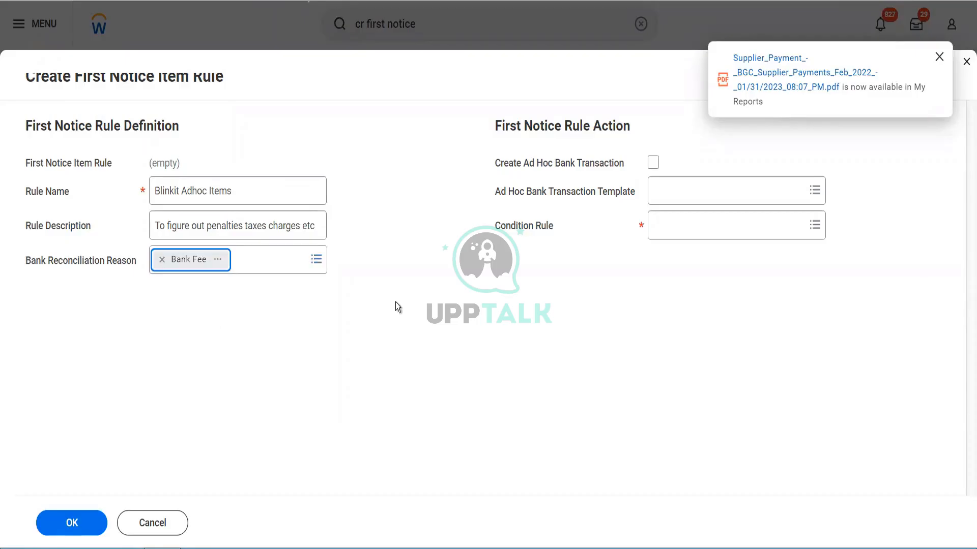
Step: Have the rule create an ad hoc bank transaction and assign 698 - Fees as its condition rule
left_click(654, 163)
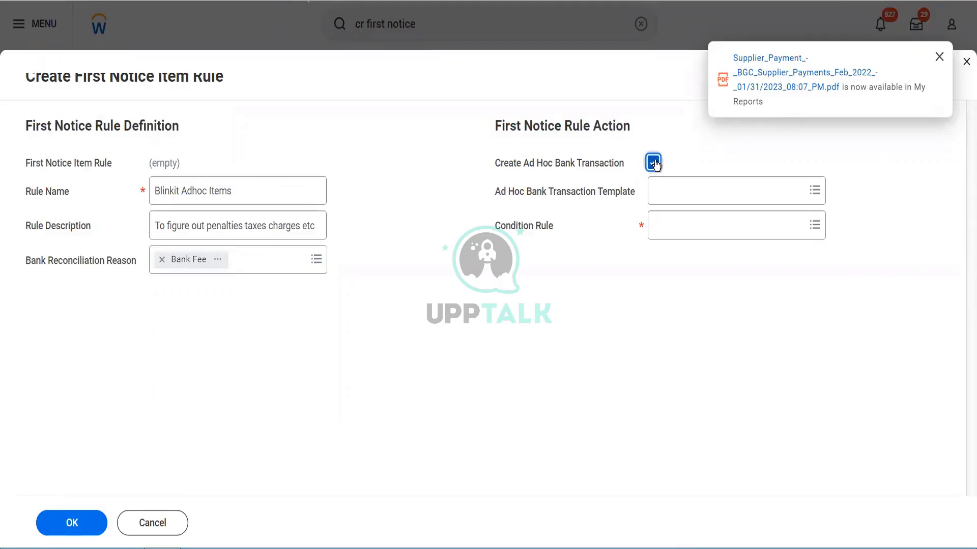
left_click(669, 233)
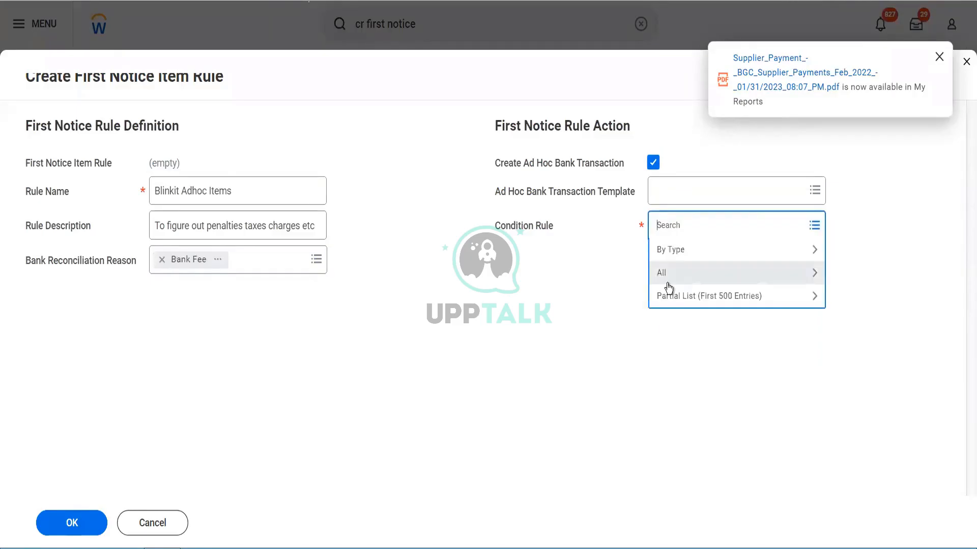
left_click(669, 288)
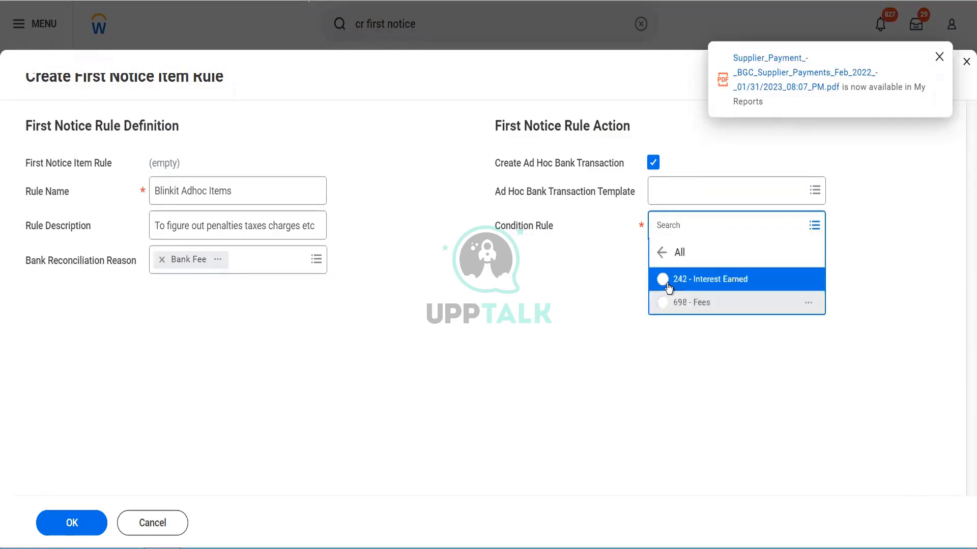
left_click(720, 306)
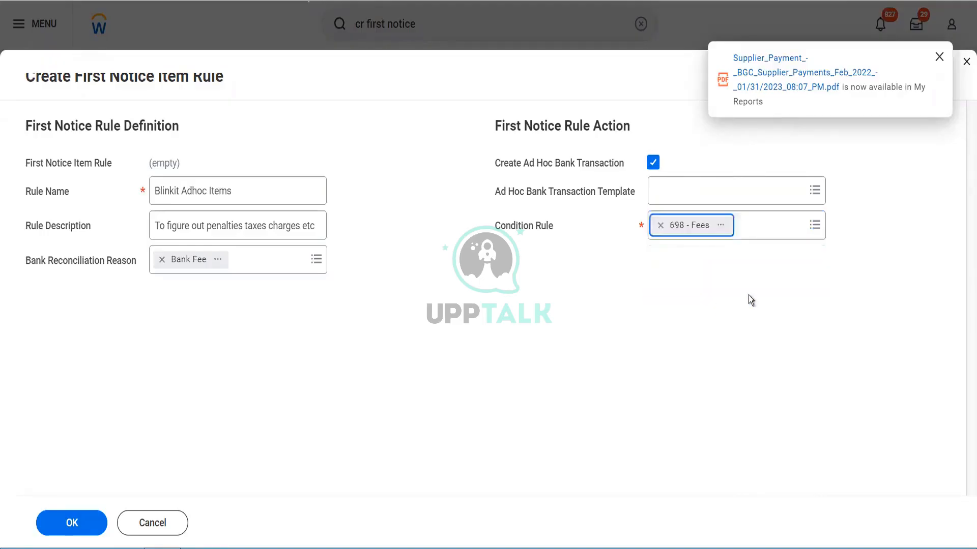
Step: Examine the logic and rule conditions of the 698 - Fees condition rule, then close its details
left_click(727, 228)
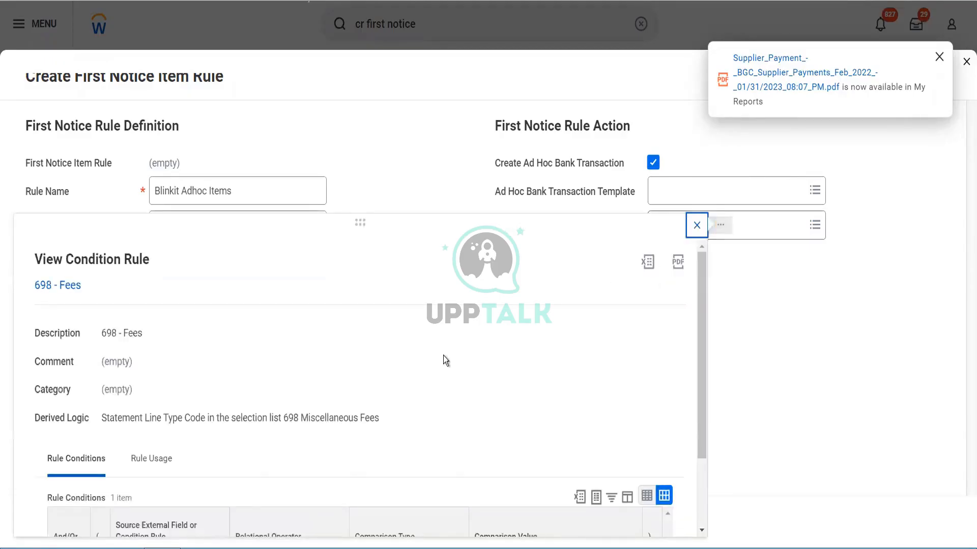
scroll(444, 356, "down", 2)
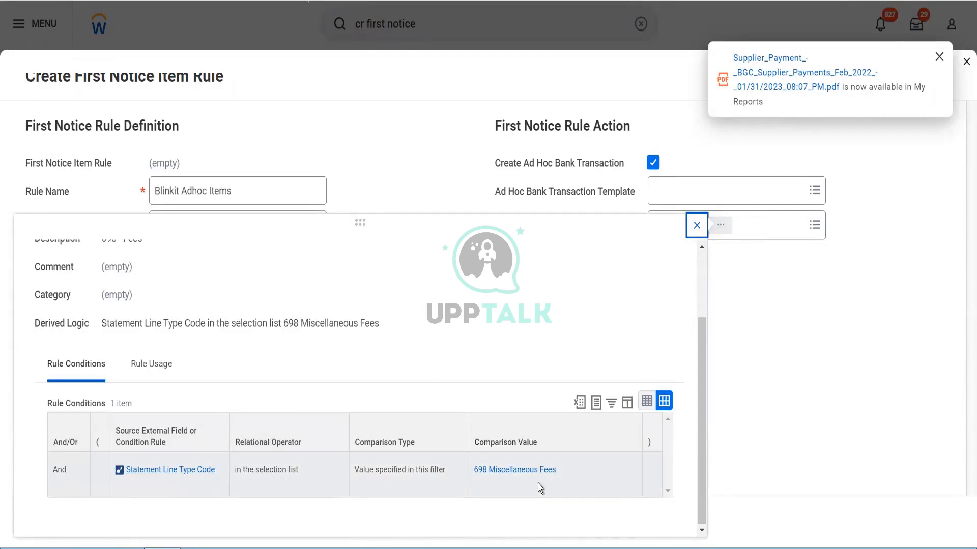
left_click(697, 229)
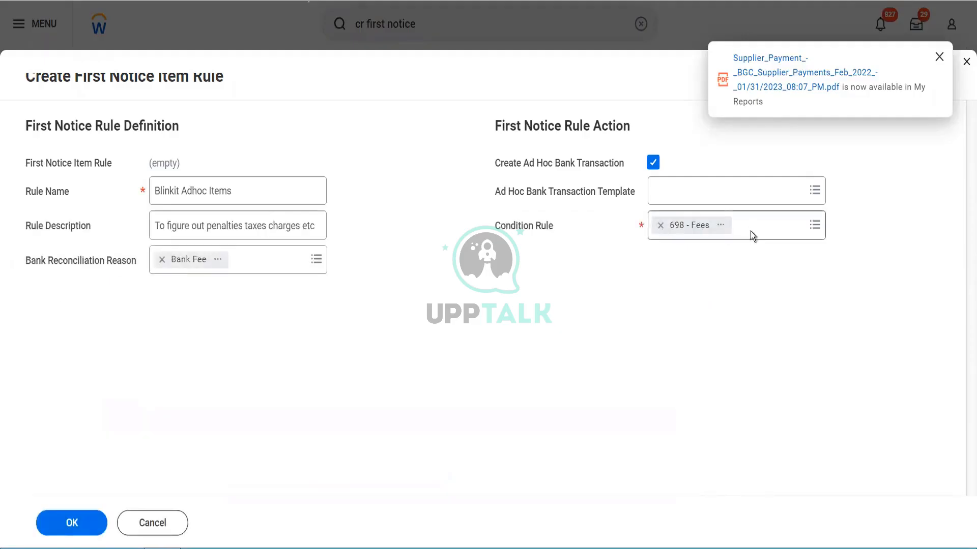
Step: Save the Blinkit Adhoc Items first notice item rule with its chosen condition rule
left_click(750, 231)
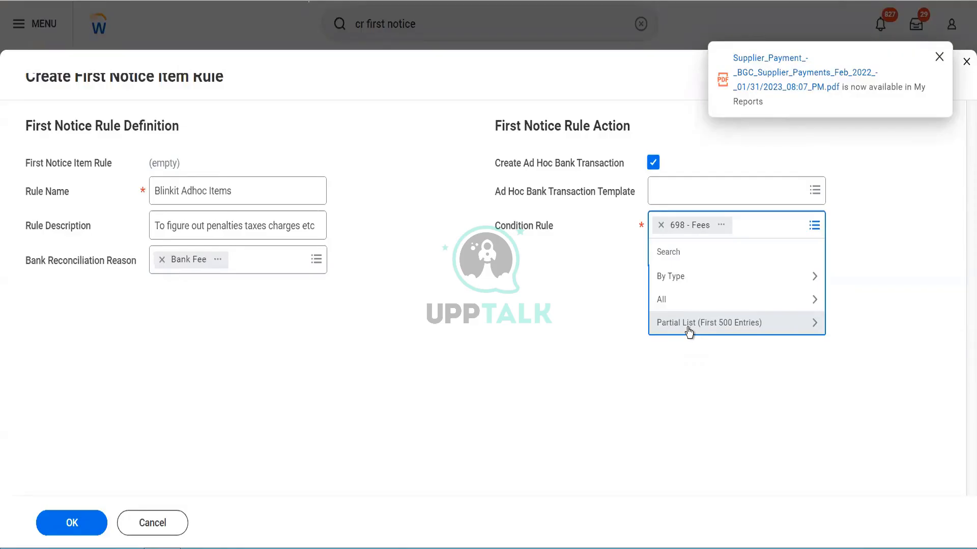
left_click(581, 278)
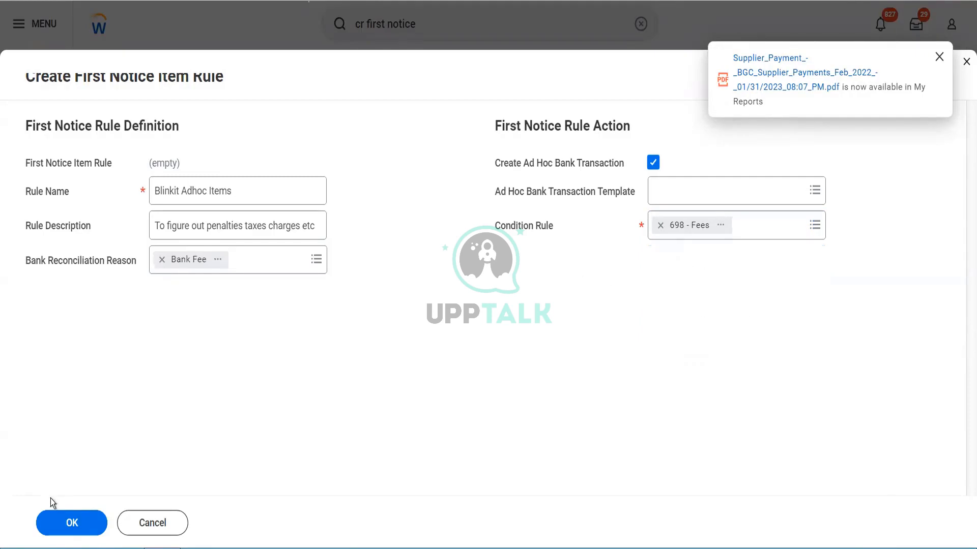
left_click(52, 533)
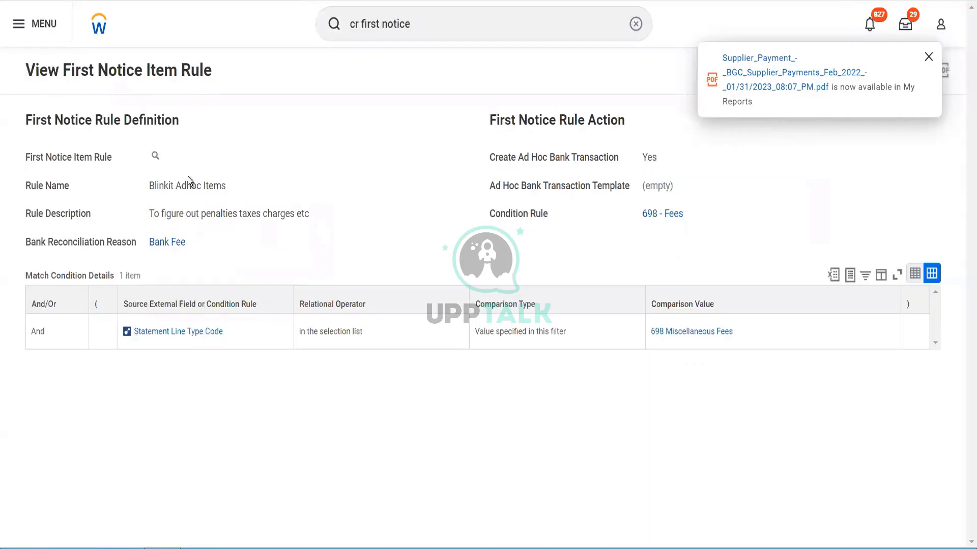
Step: Look through the related actions available for the Blinkit Adhoc Items rule, then close them
mouse_move(164, 162)
mouse_move(258, 190)
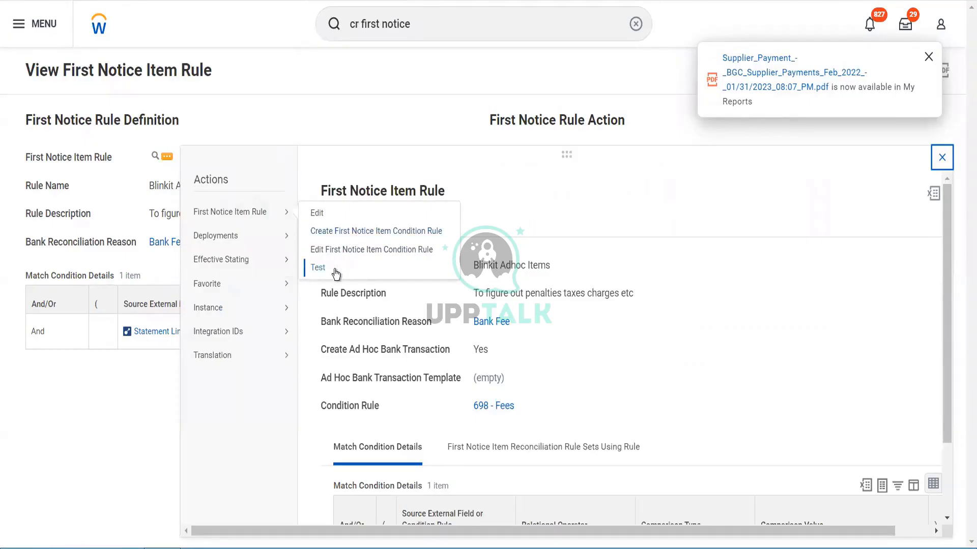
mouse_move(251, 248)
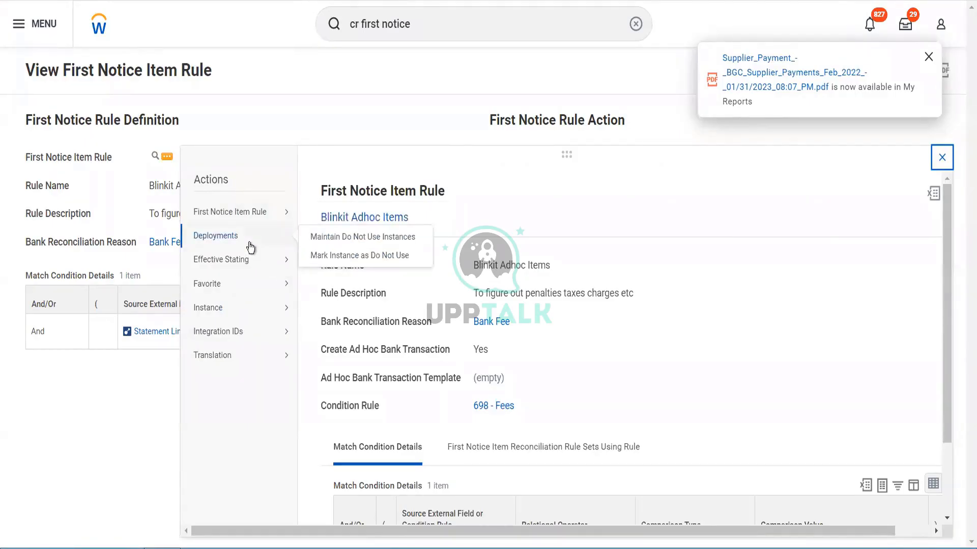
mouse_move(265, 339)
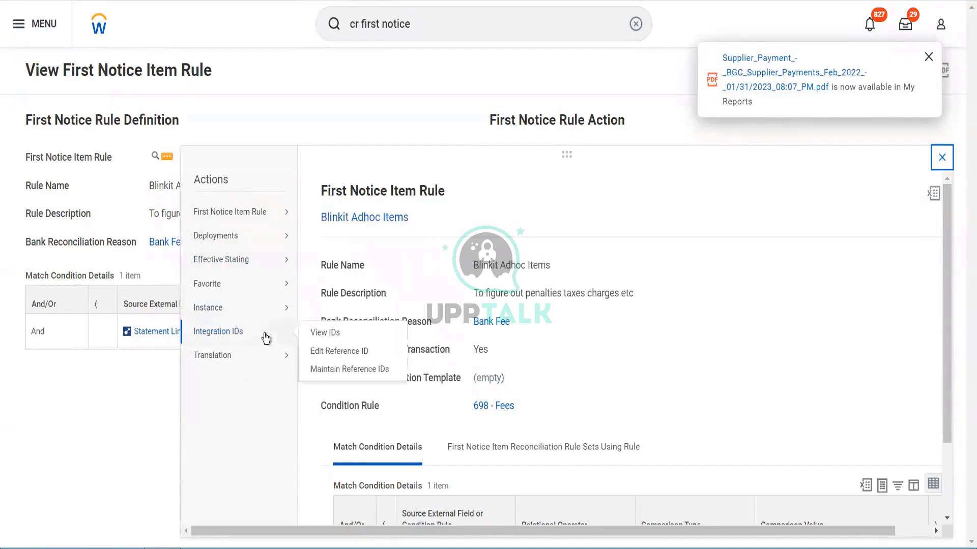
mouse_move(276, 216)
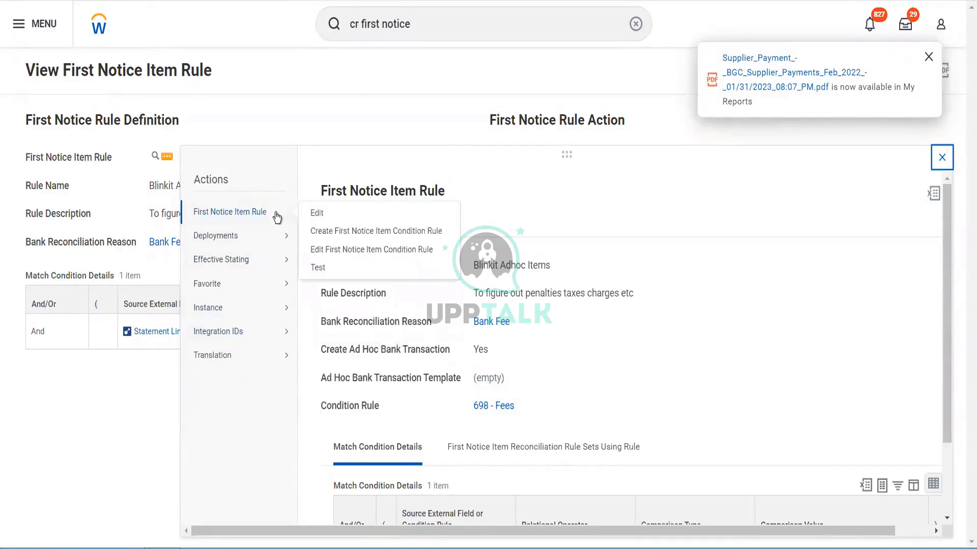
double_click(298, 103)
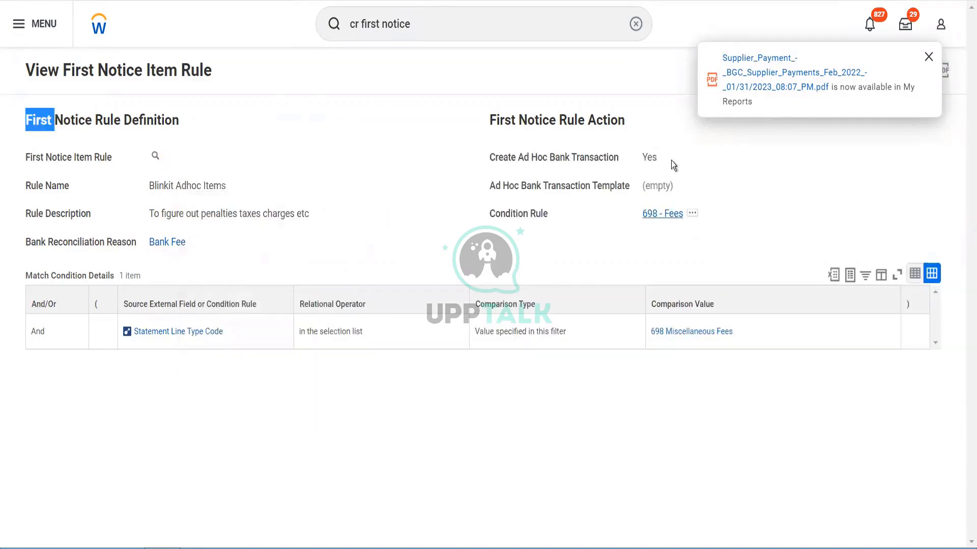
Step: Search for the ad hoc bank task and open Create Ad Hoc Bank Transaction
left_click(421, 25)
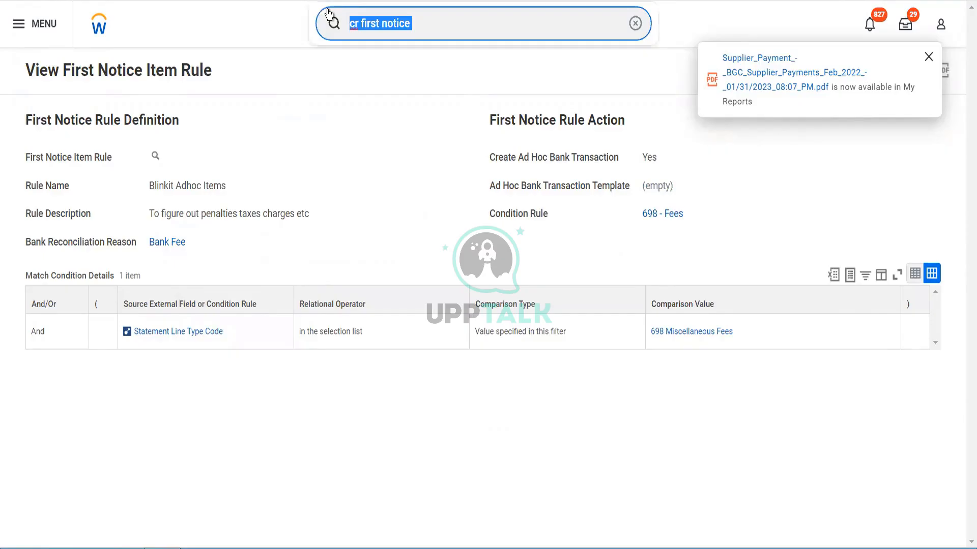
type("cr bank")
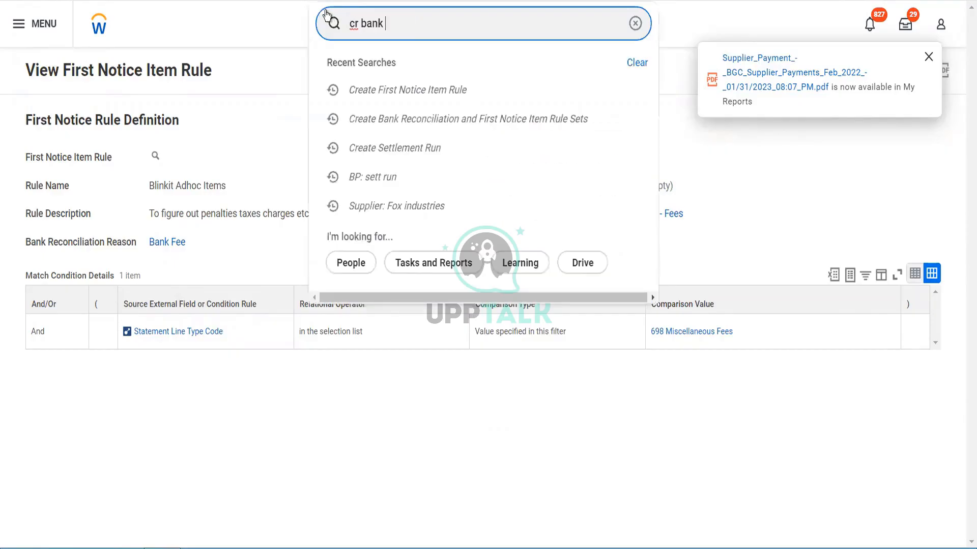
key("BackSpace")
key("BackSpace")
key("BackSpace")
key("BackSpace")
key("BackSpace")
type("ad hoc bank")
left_click(392, 72)
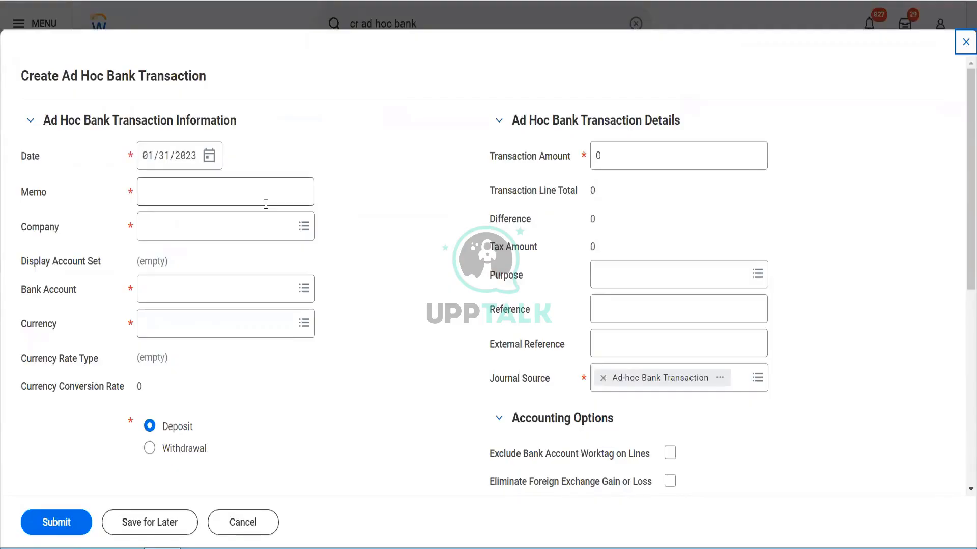
Step: Give the ad hoc bank transaction the memo "Test Penalty" and select BGC Blinkit Grocery Delivery as its company
left_click(265, 205)
type("Test")
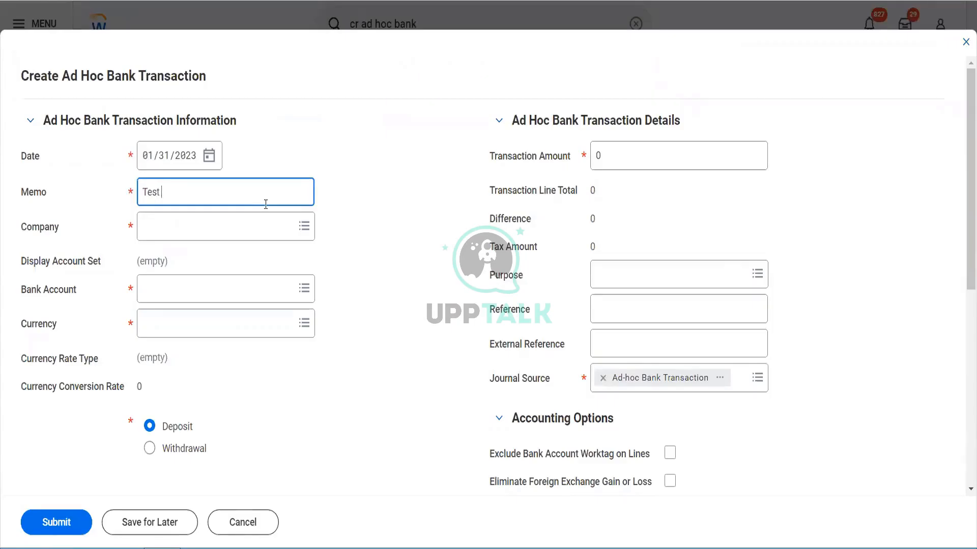
type(" Penalty")
key("Tab")
type("bli")
key("Return")
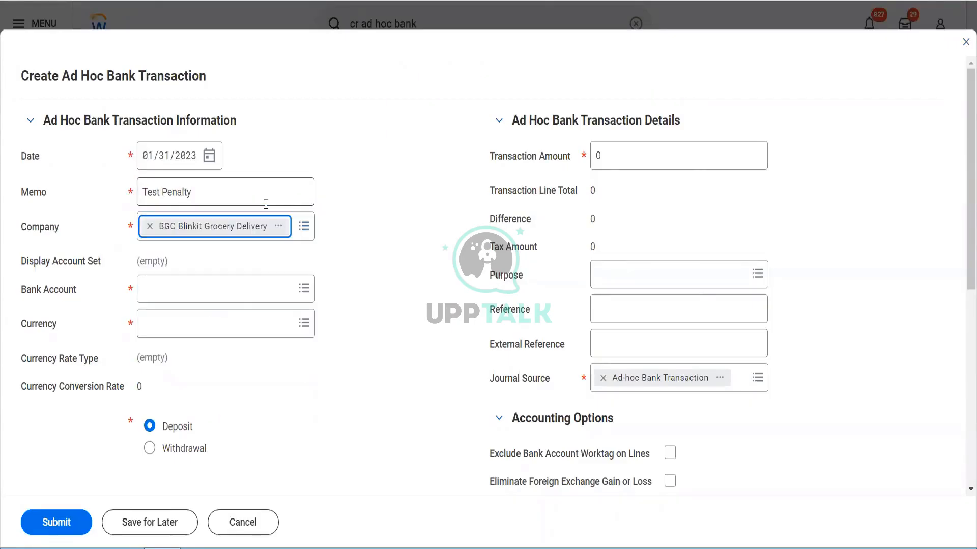
Step: Select Blinkit Central Account as the bank account and set the transaction amount to 500
left_click(233, 296)
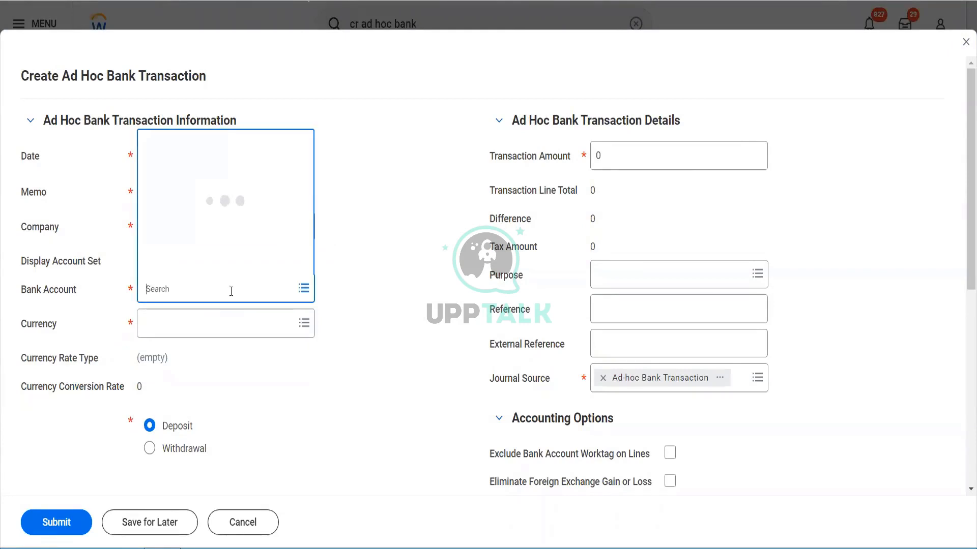
type("blik")
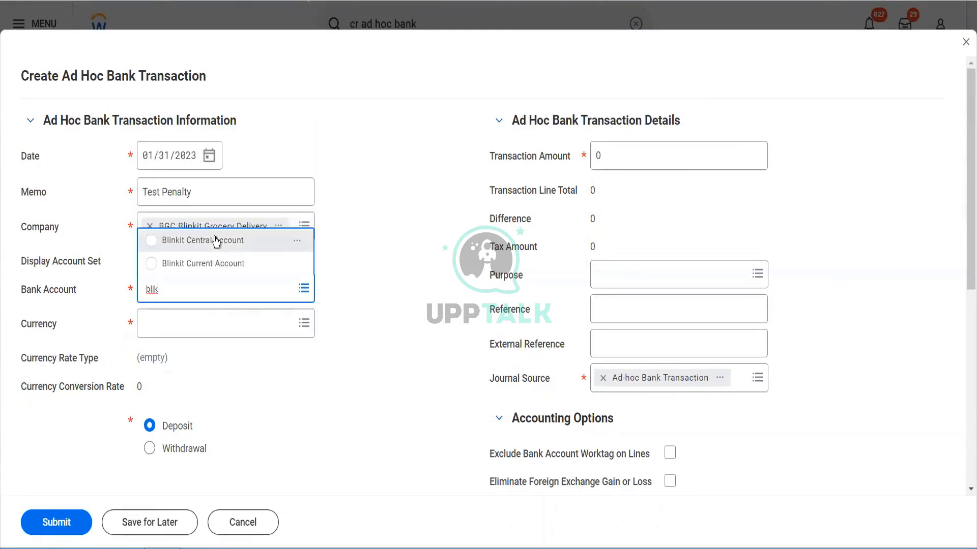
left_click(244, 240)
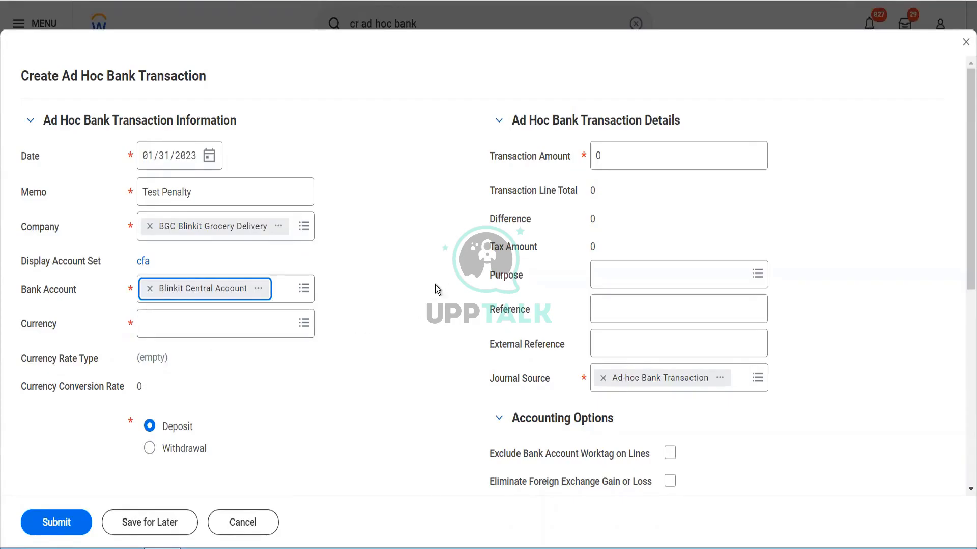
left_click(625, 156)
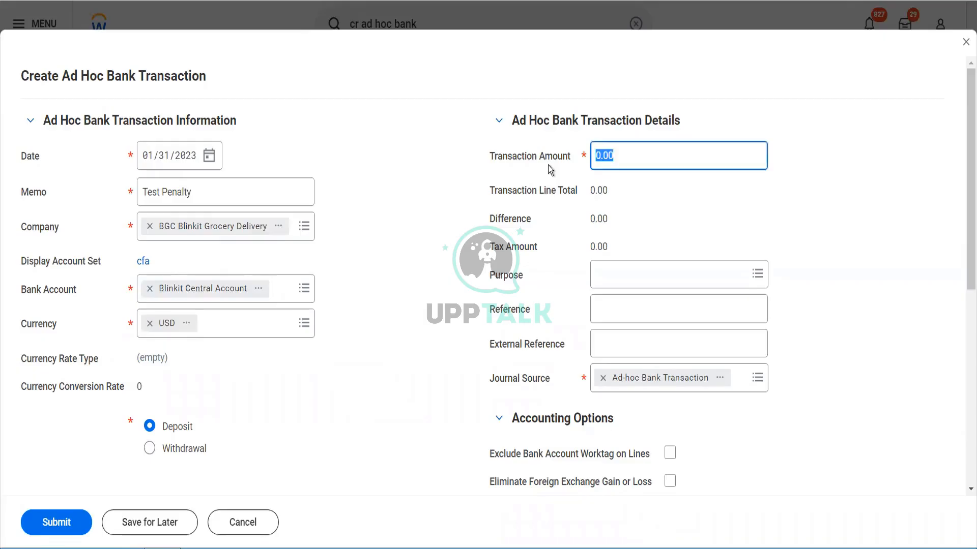
type("500")
key("Tab")
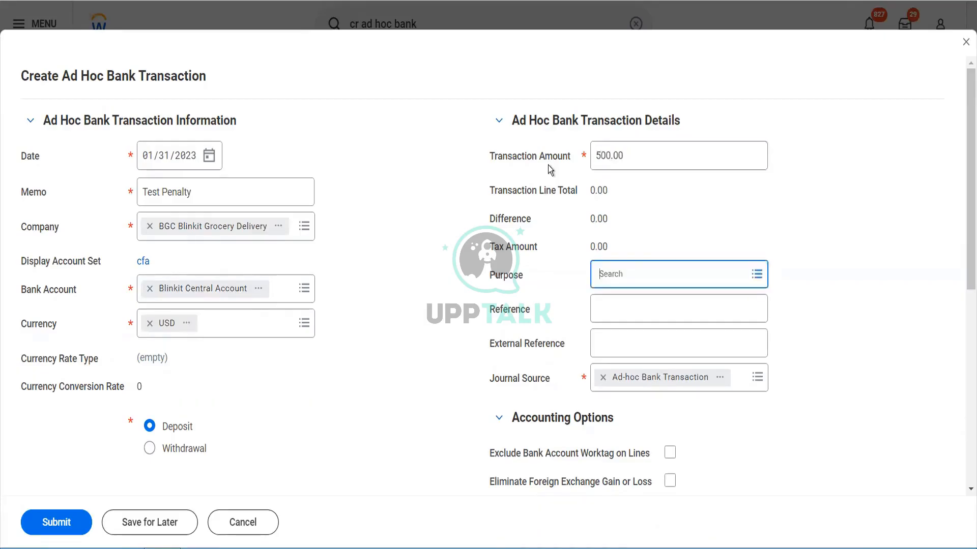
Step: Set the transaction's purpose to Bank Fees, fill in its reference number and mark it as a withdrawal
left_click(629, 262)
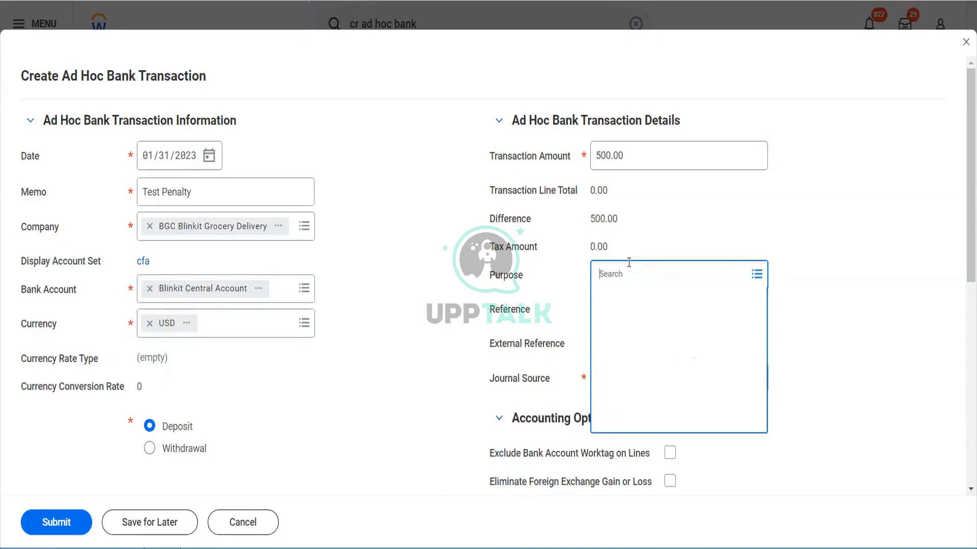
left_click(641, 304)
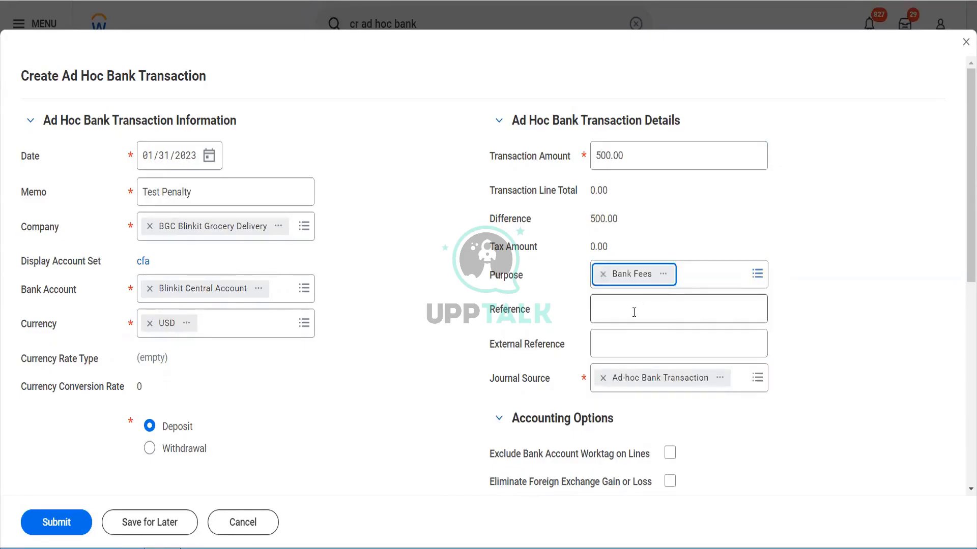
left_click(634, 311)
type("5466645645")
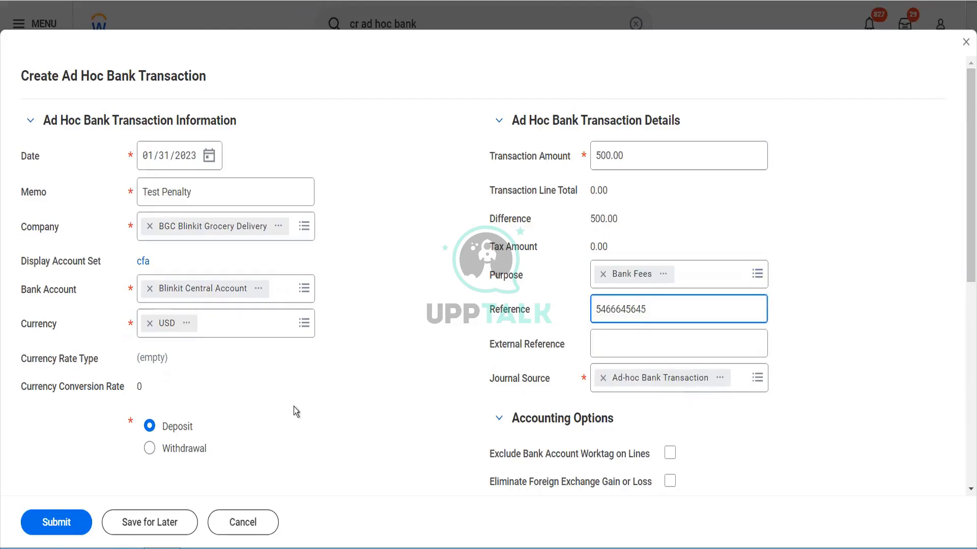
left_click(191, 451)
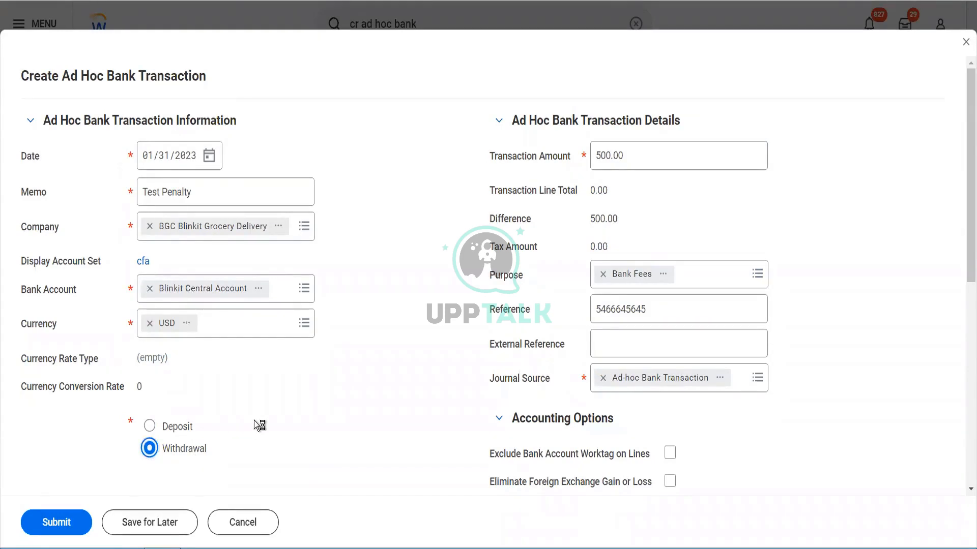
Step: Look up a fee category for the ad hoc bank transaction line and assign FT_Prof fee as its revenue/spend category
scroll(259, 425, "down", 4)
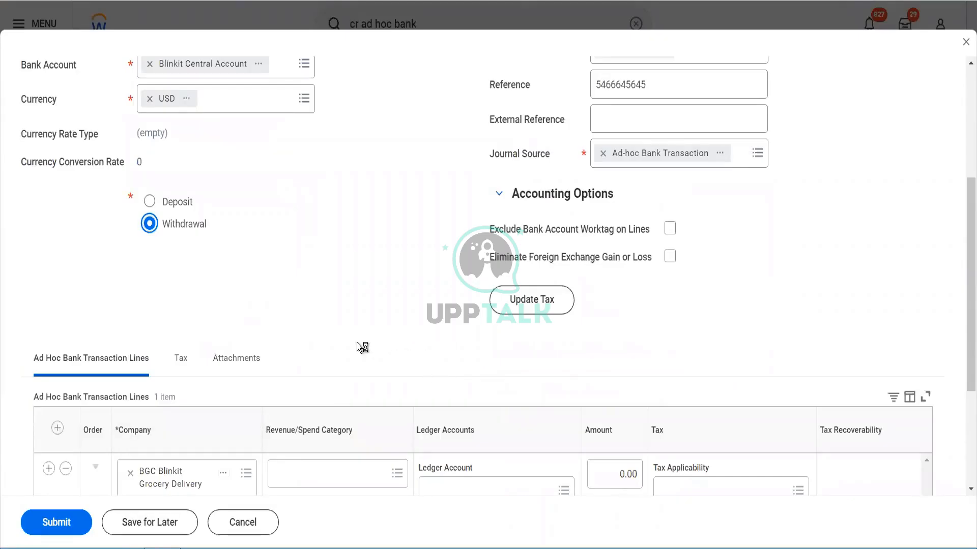
scroll(356, 342, "down", 4)
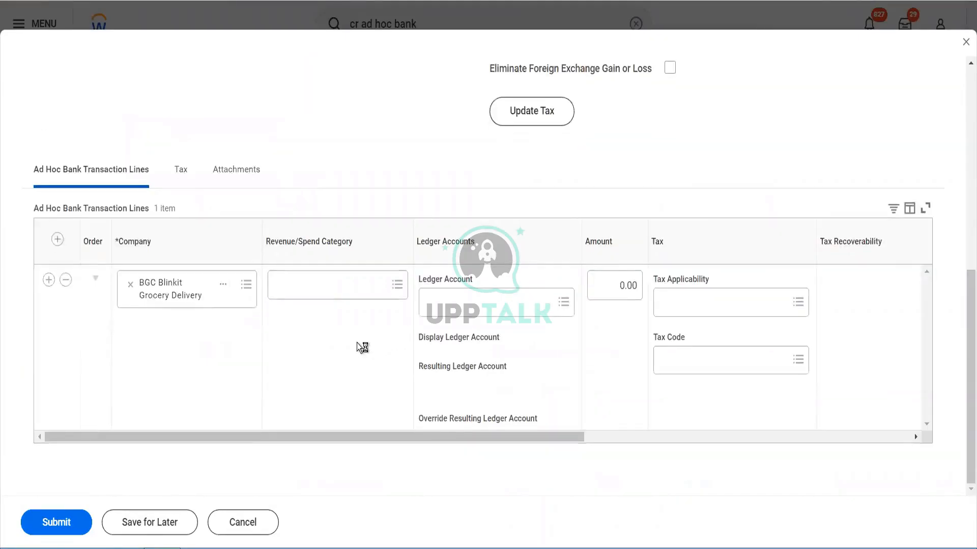
left_click(345, 296)
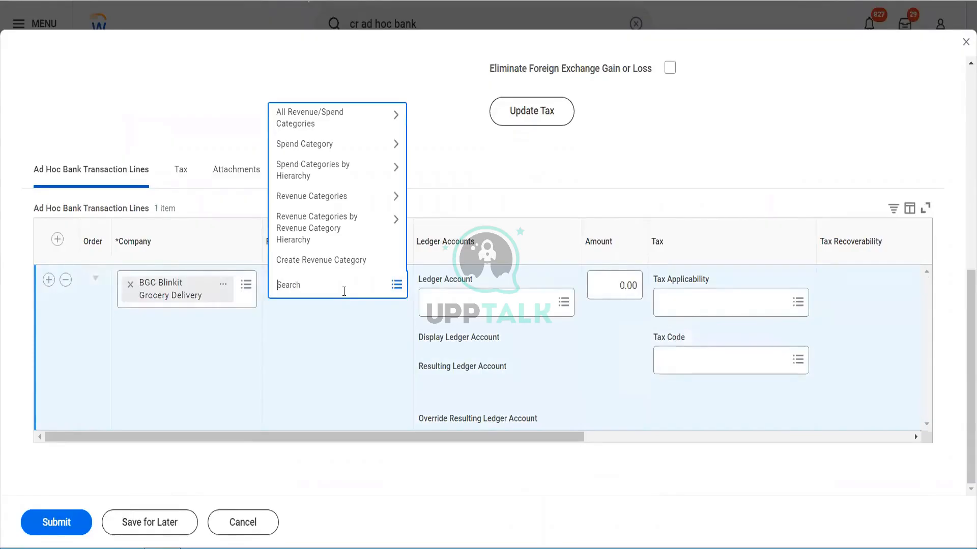
left_click(332, 145)
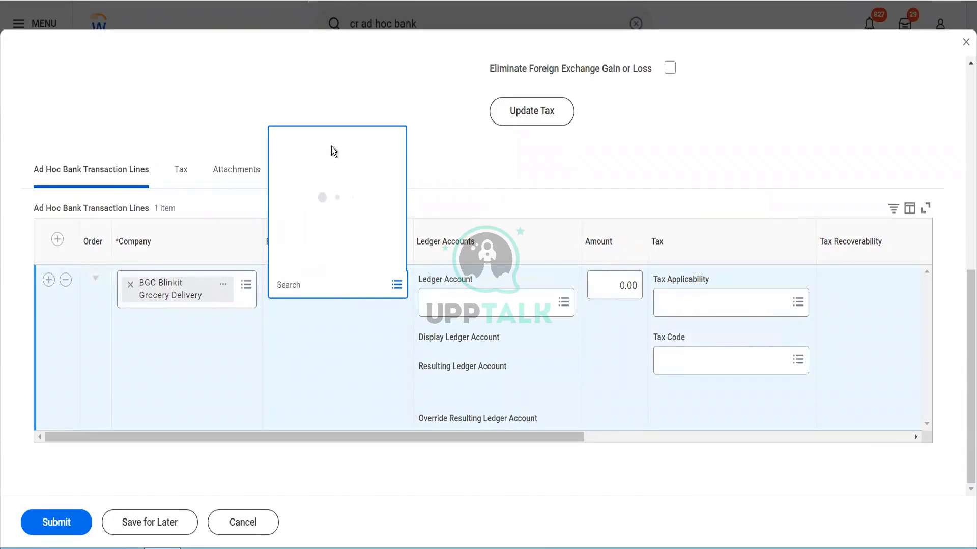
left_click(324, 284)
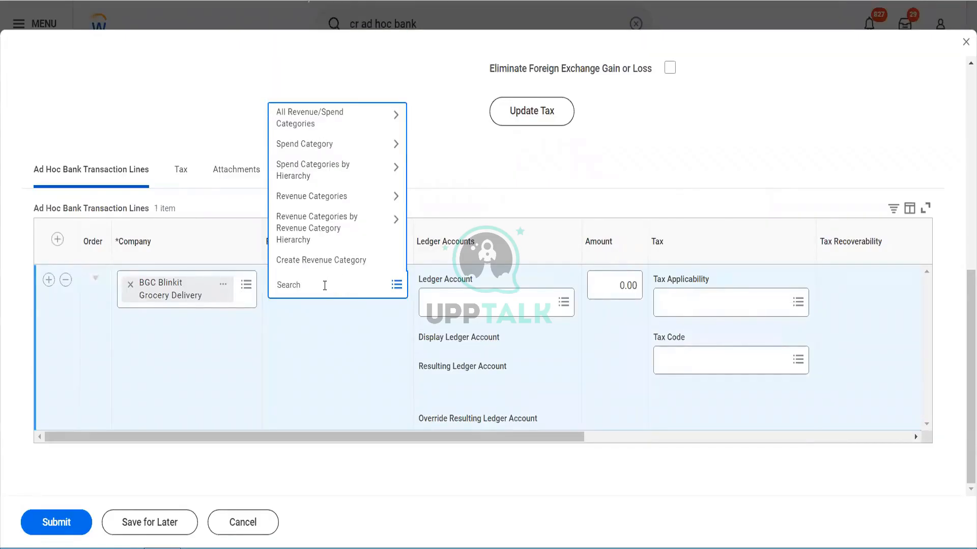
type("bank fee")
key("Return")
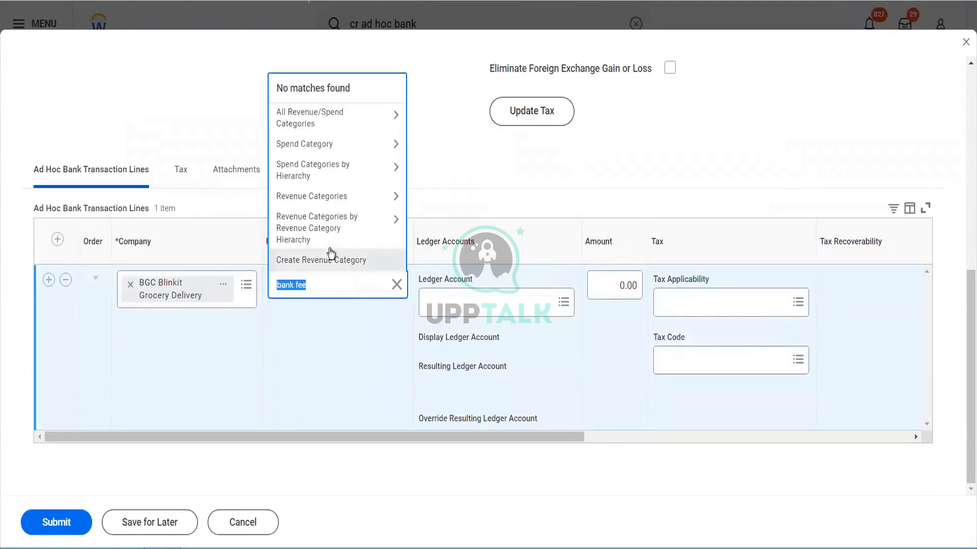
type("fe")
key("Return")
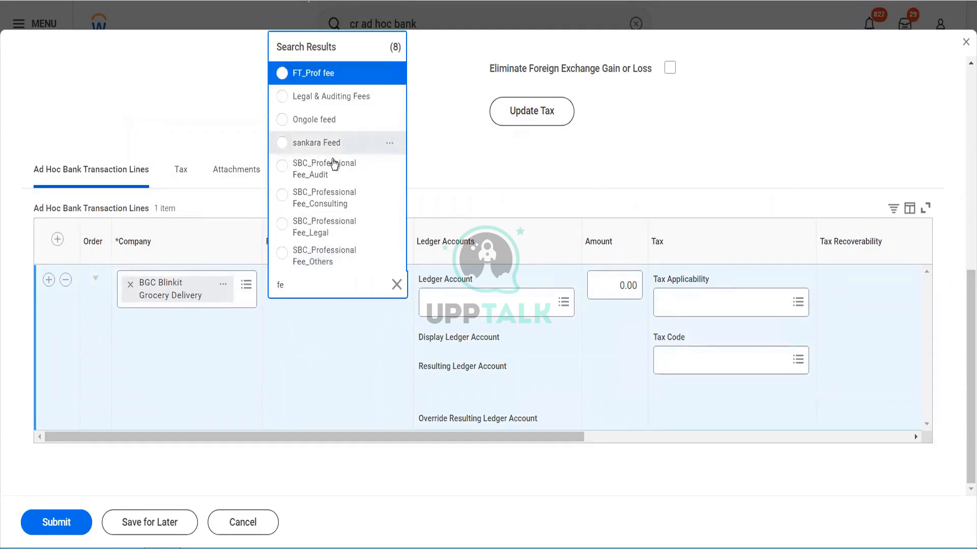
left_click(329, 76)
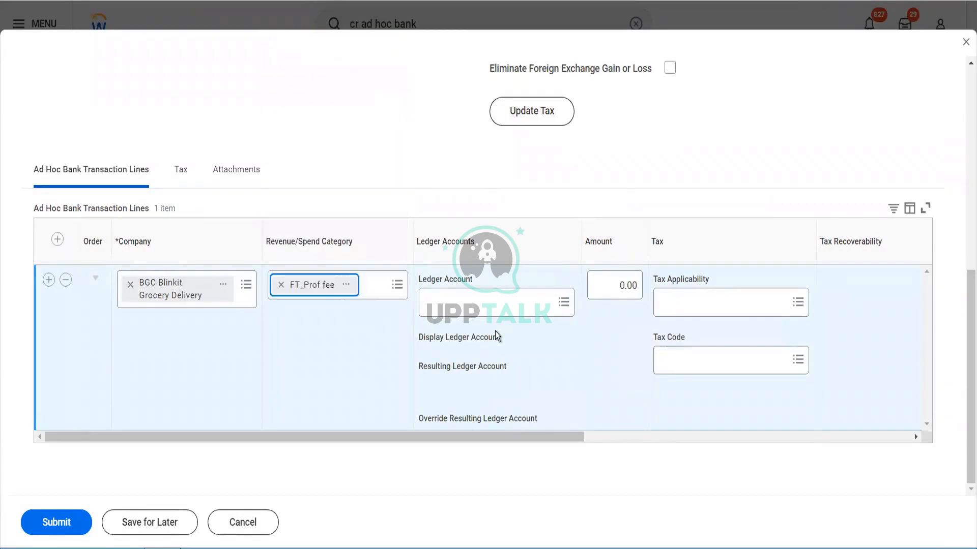
left_click(506, 310)
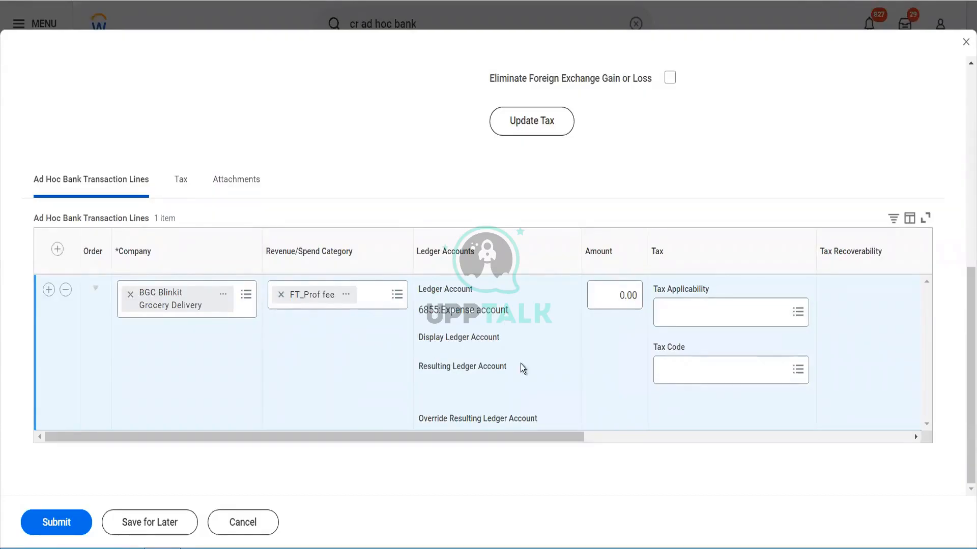
Step: Set the amount of the FT_Prof fee transaction line to 500
scroll(520, 364, "right", 2)
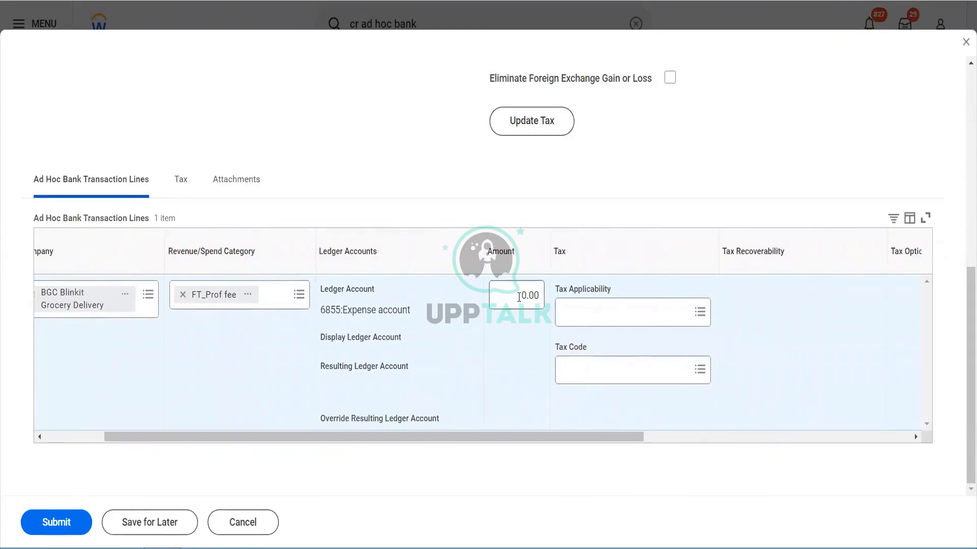
left_click(519, 297)
type("5000")
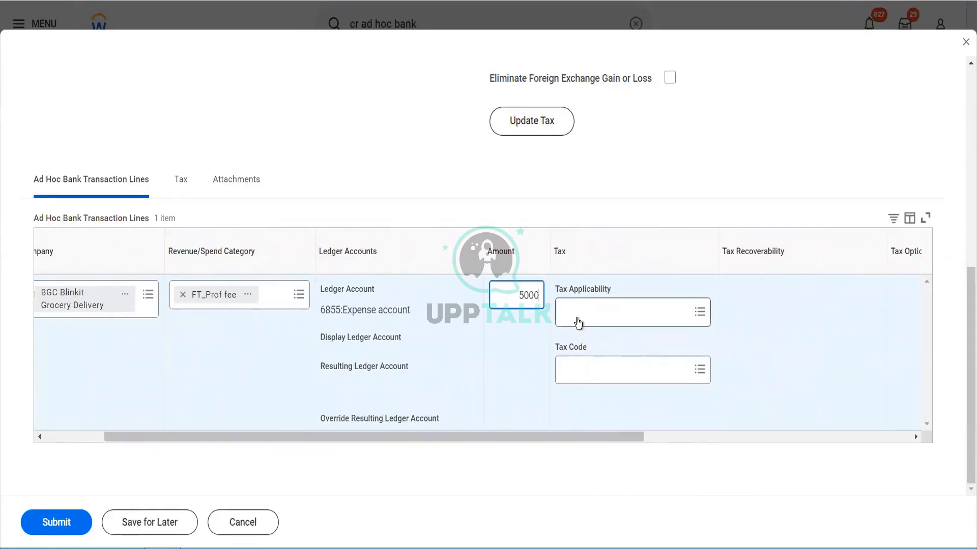
left_click(578, 323)
left_click(498, 292)
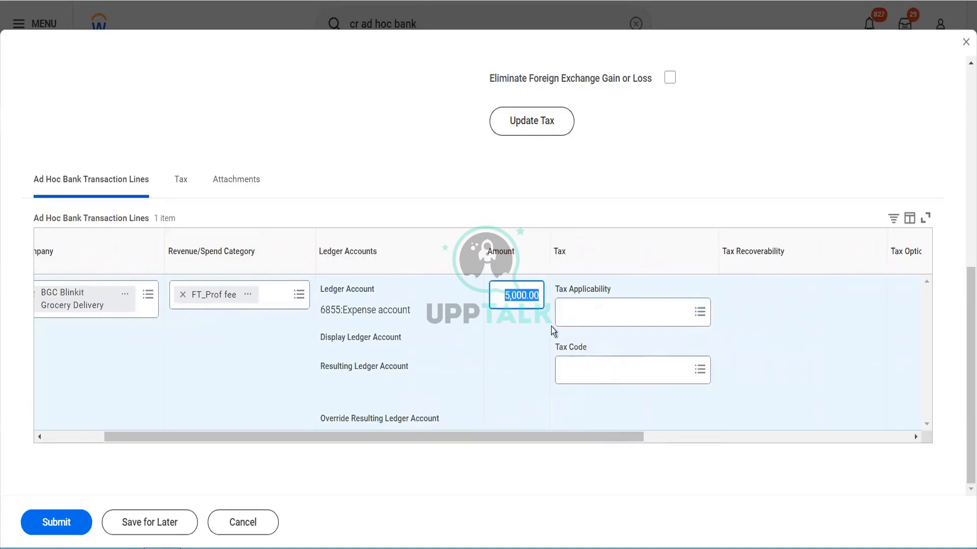
type("500")
key("Tab")
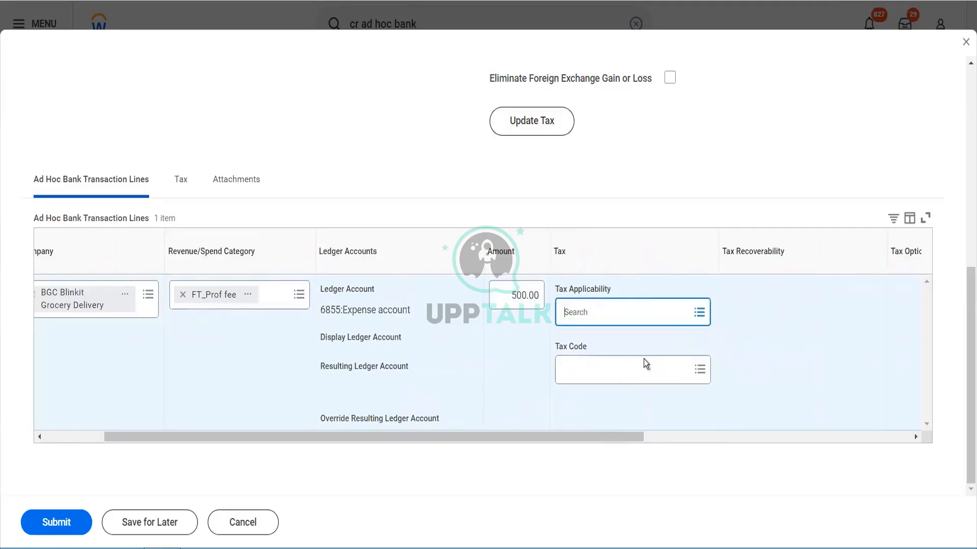
Step: Submit the ad hoc bank transaction and open its overall process from the submission details
scroll(662, 356, "right", 5)
scroll(662, 356, "right", 1)
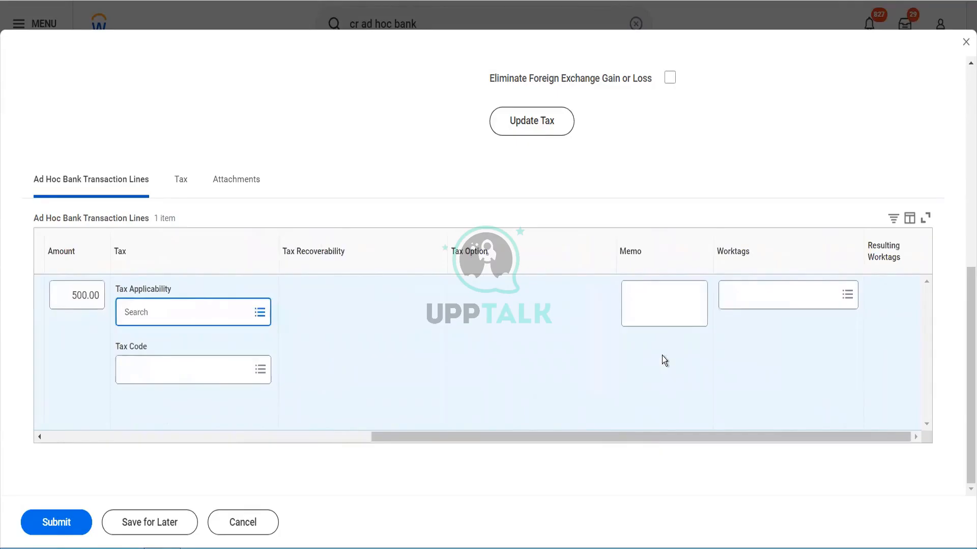
left_click(52, 524)
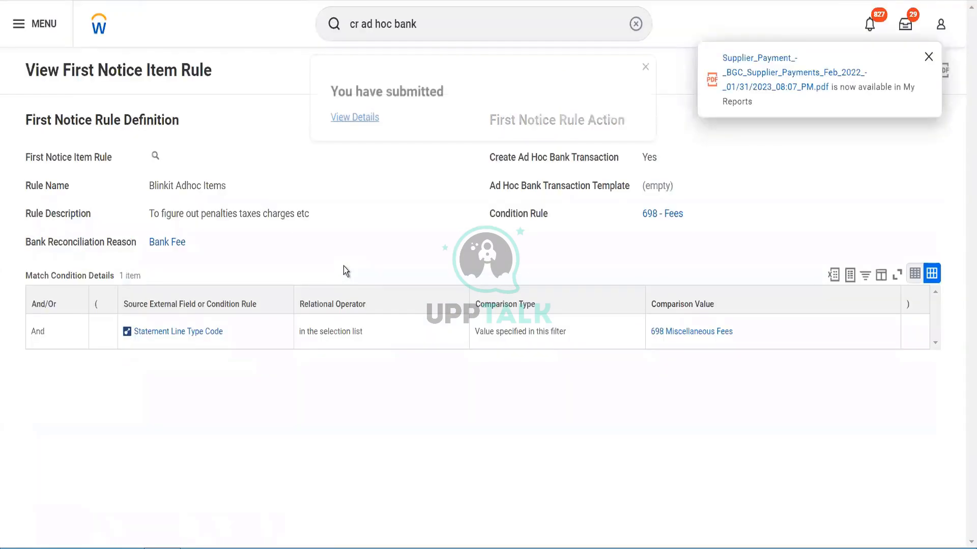
left_click(366, 118)
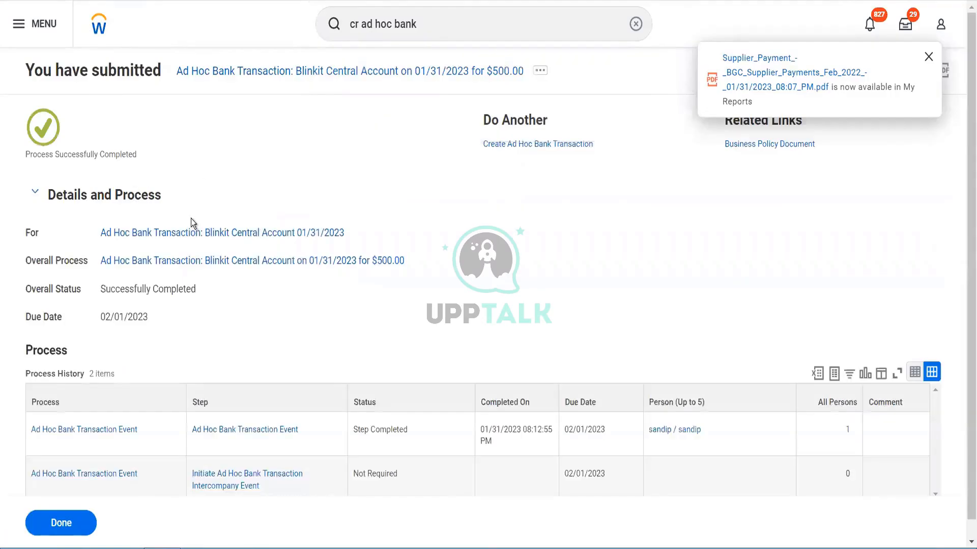
left_click(250, 262)
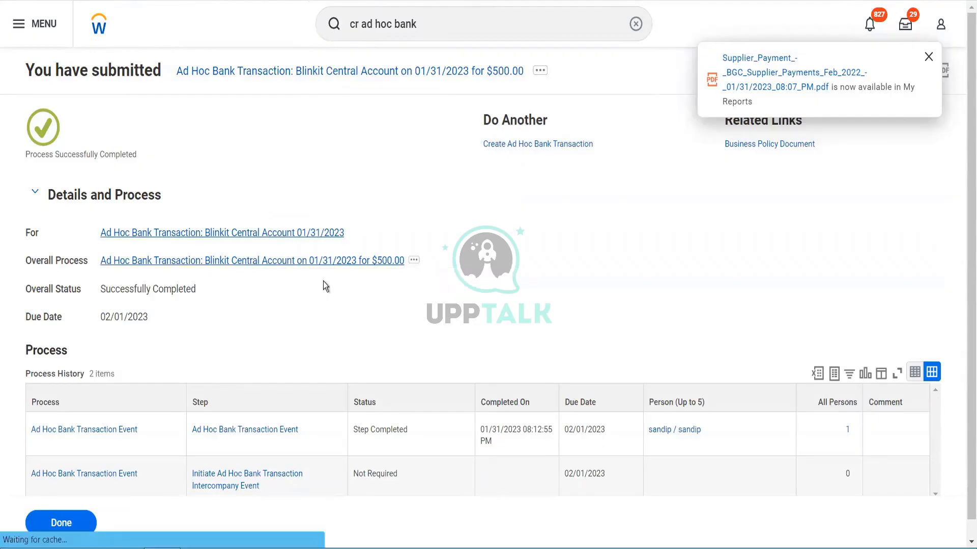